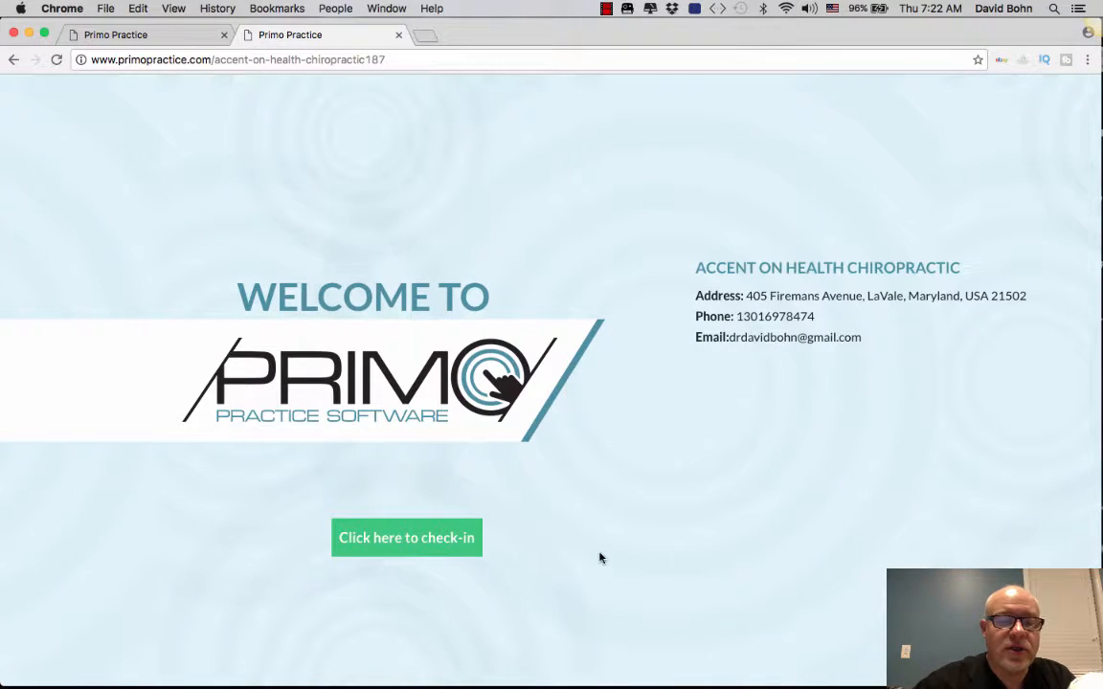
Step: Go from the clinic's welcome page to the patient check-in page
click(408, 543)
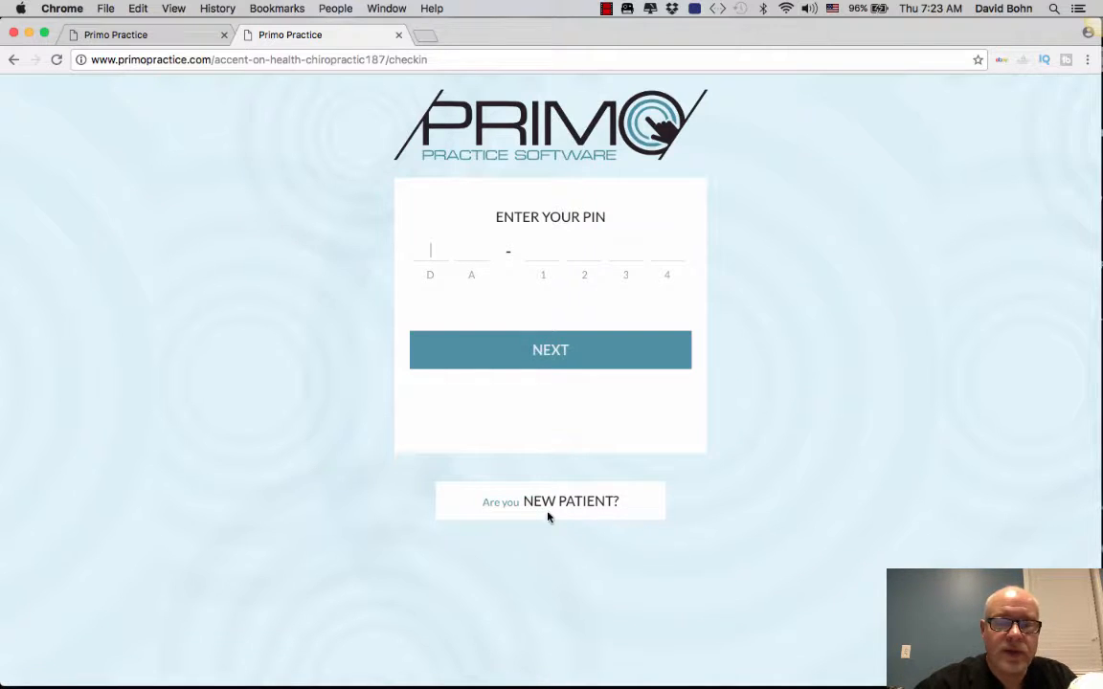
Step: Choose the new-patient option to start registering instead of entering a PIN
click(571, 507)
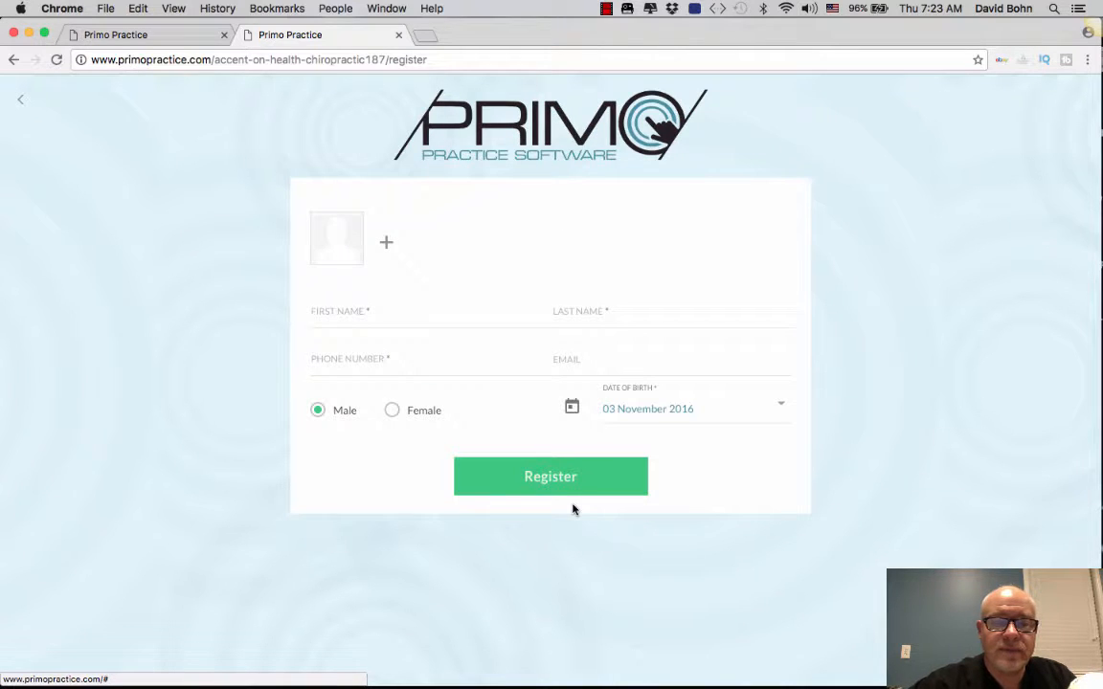
Step: Enter the patient's name and phone number, and pick September 4, 1968 as birth date
click(341, 312)
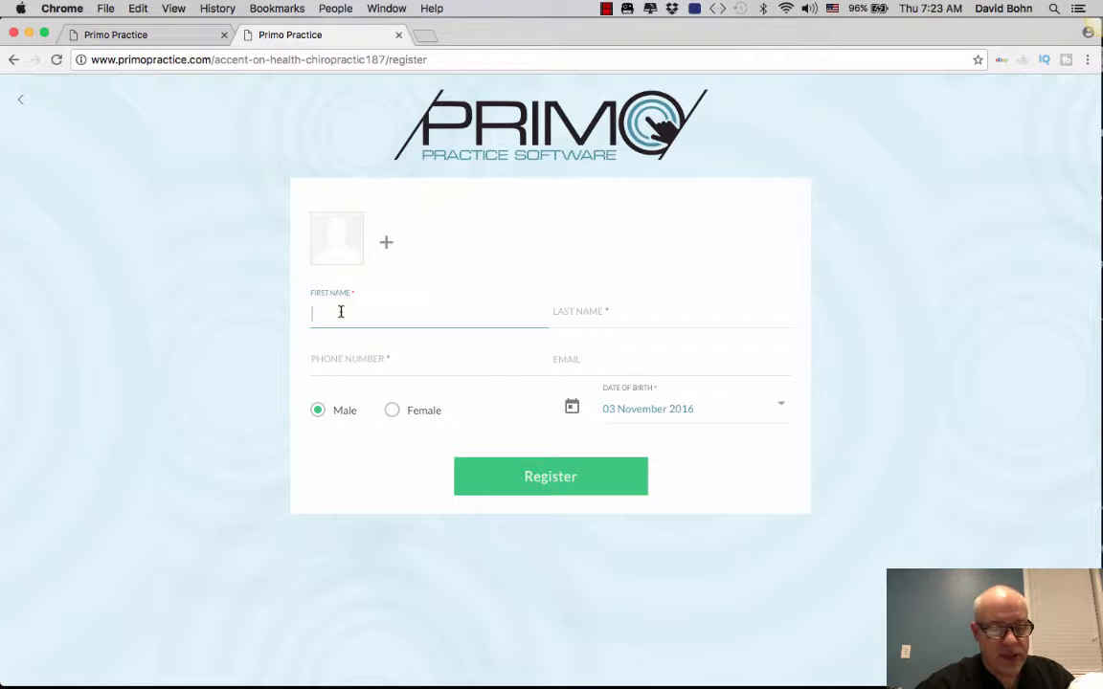
click(587, 370)
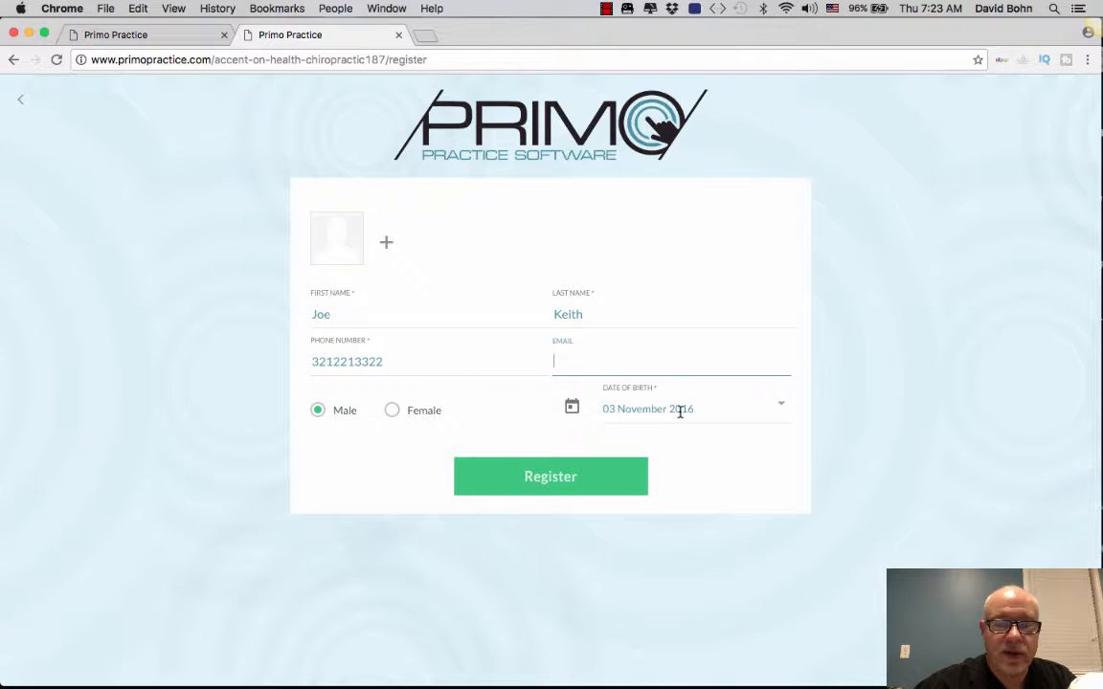
click(572, 407)
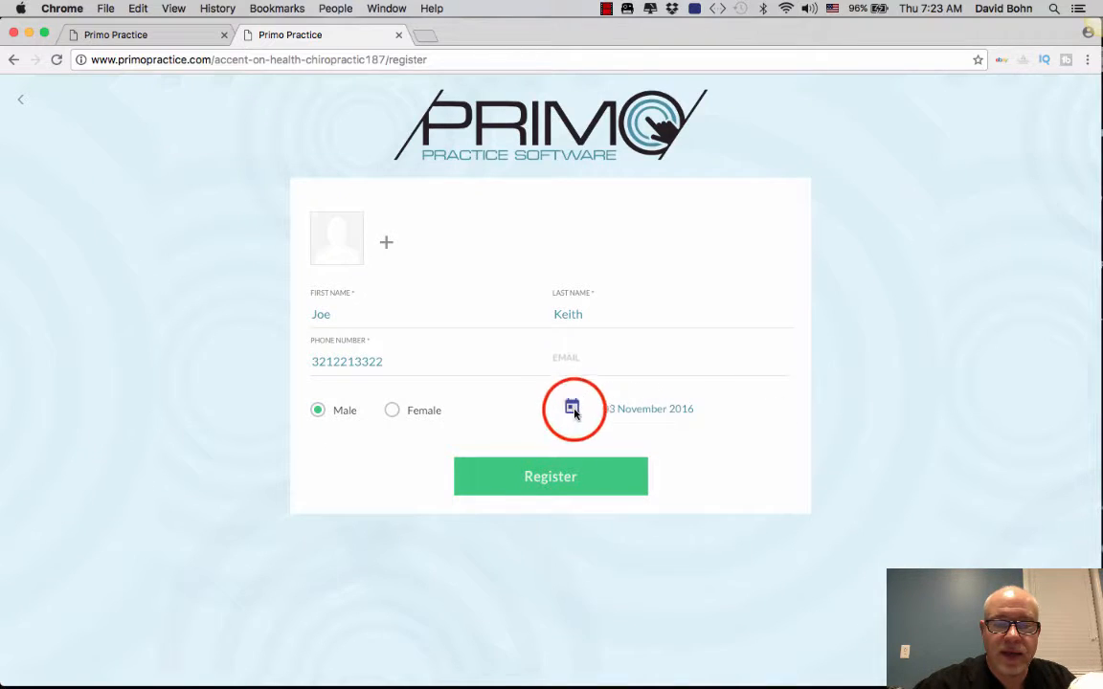
click(627, 455)
scroll(628, 460, up, 20)
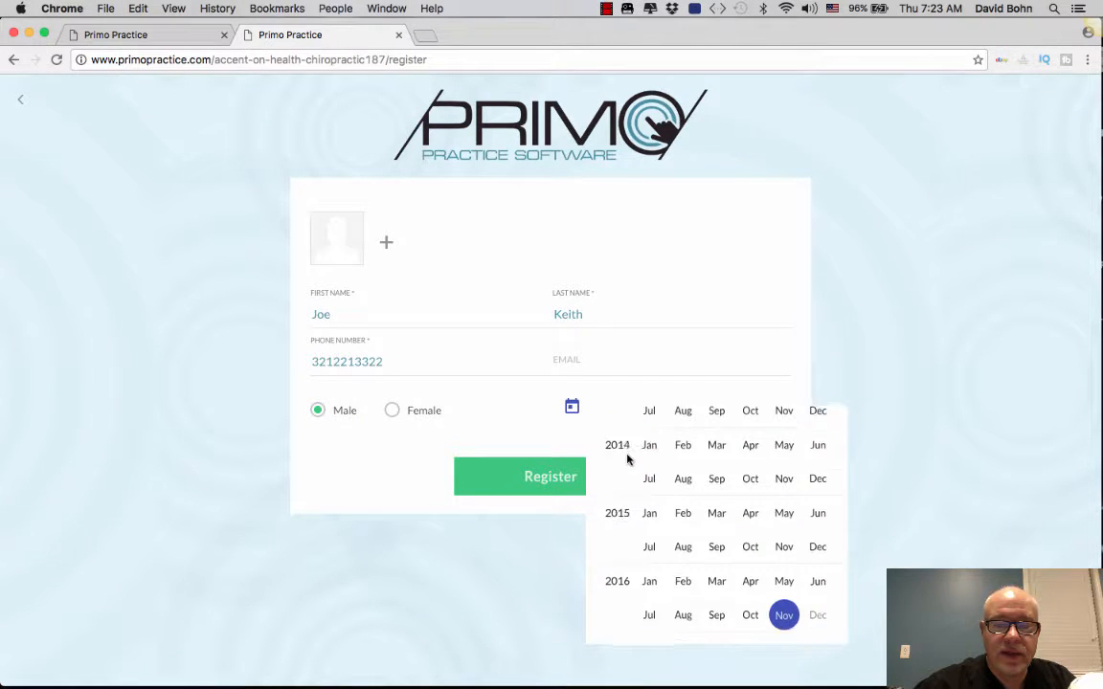
scroll(627, 460, up, 10)
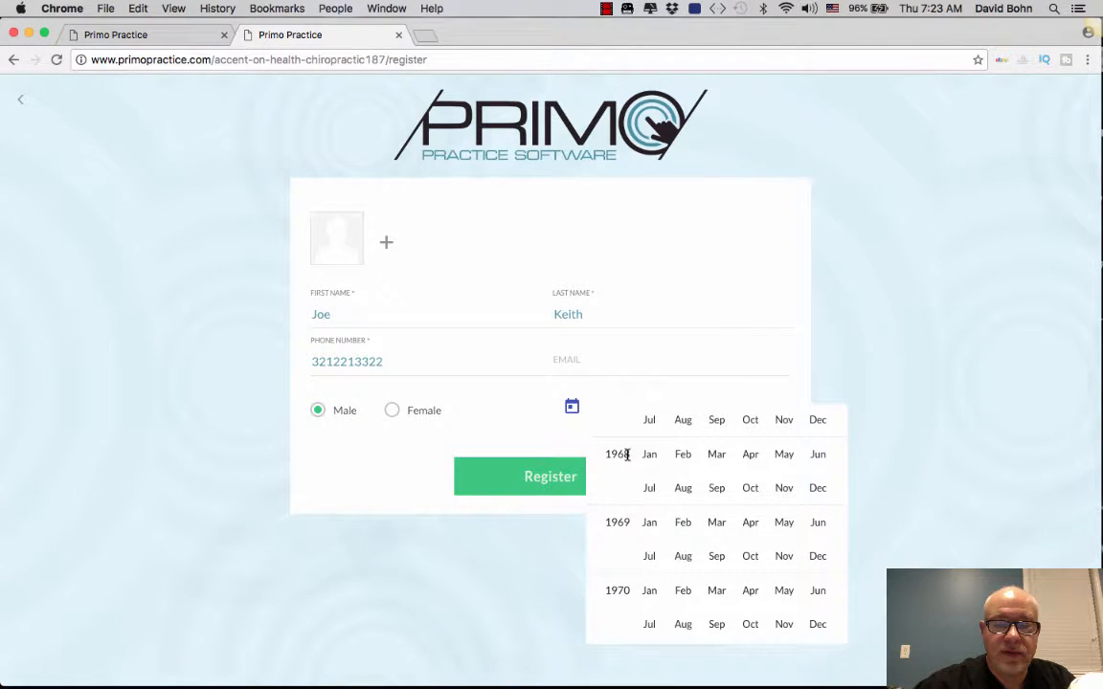
click(716, 488)
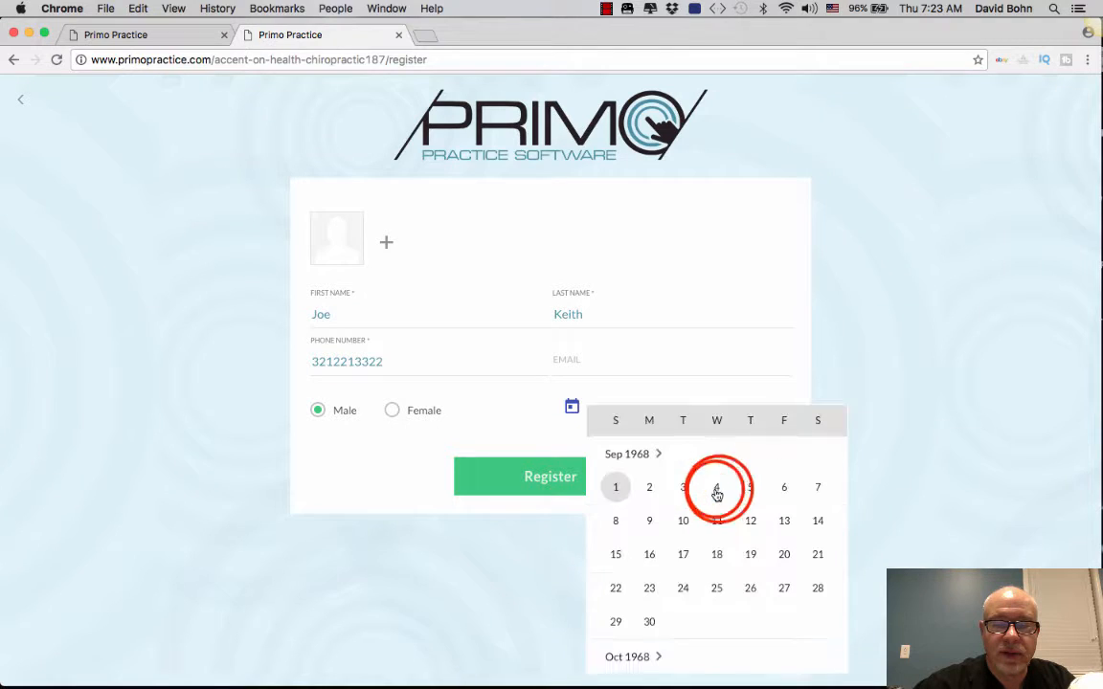
click(716, 488)
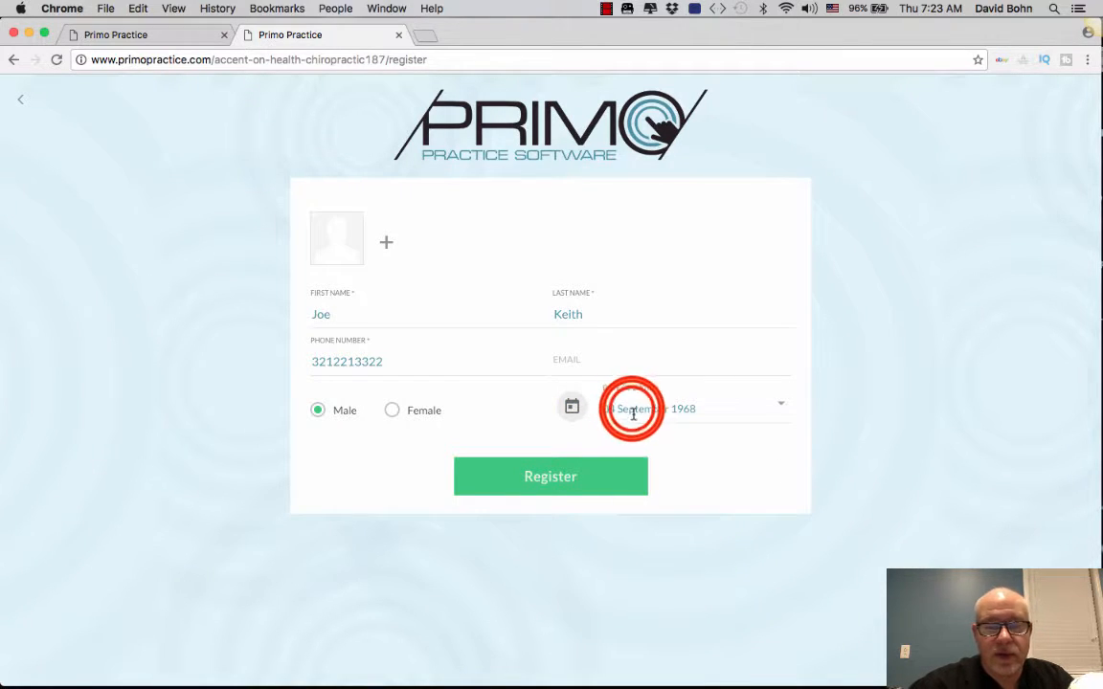
triple_click(632, 409)
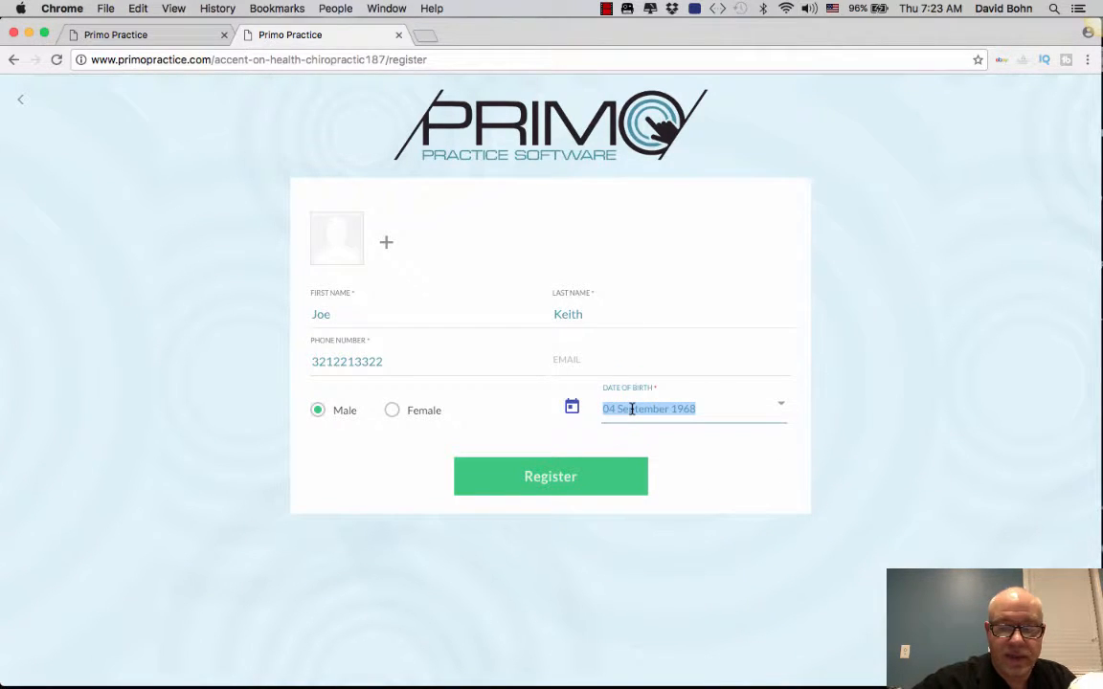
text(9/)
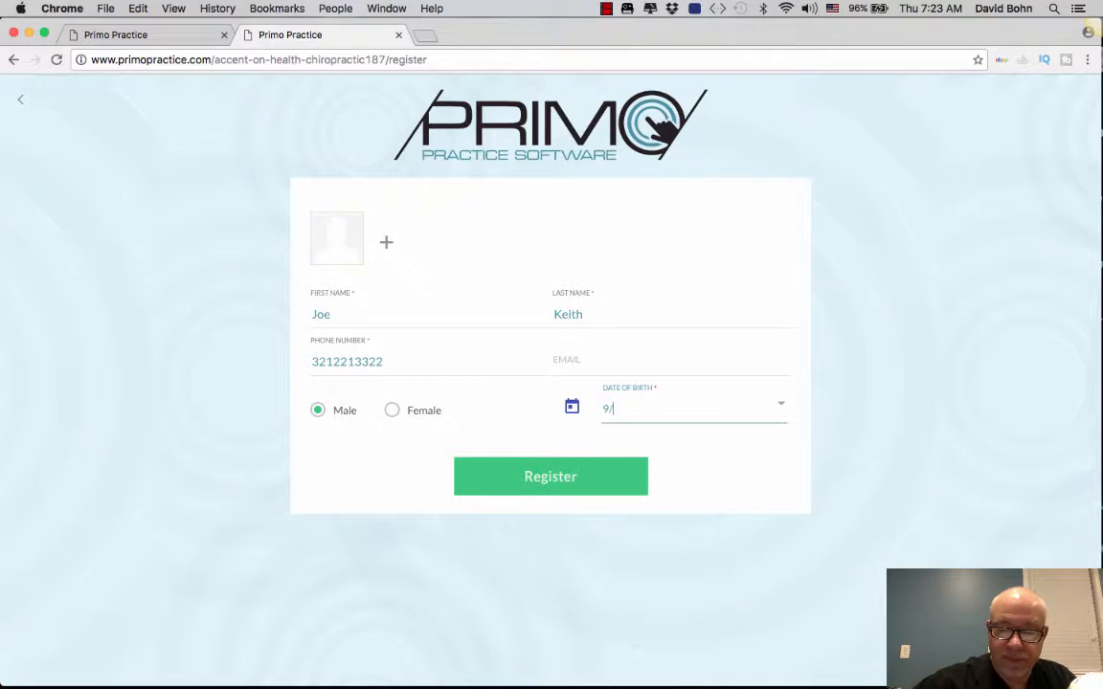
text(4)
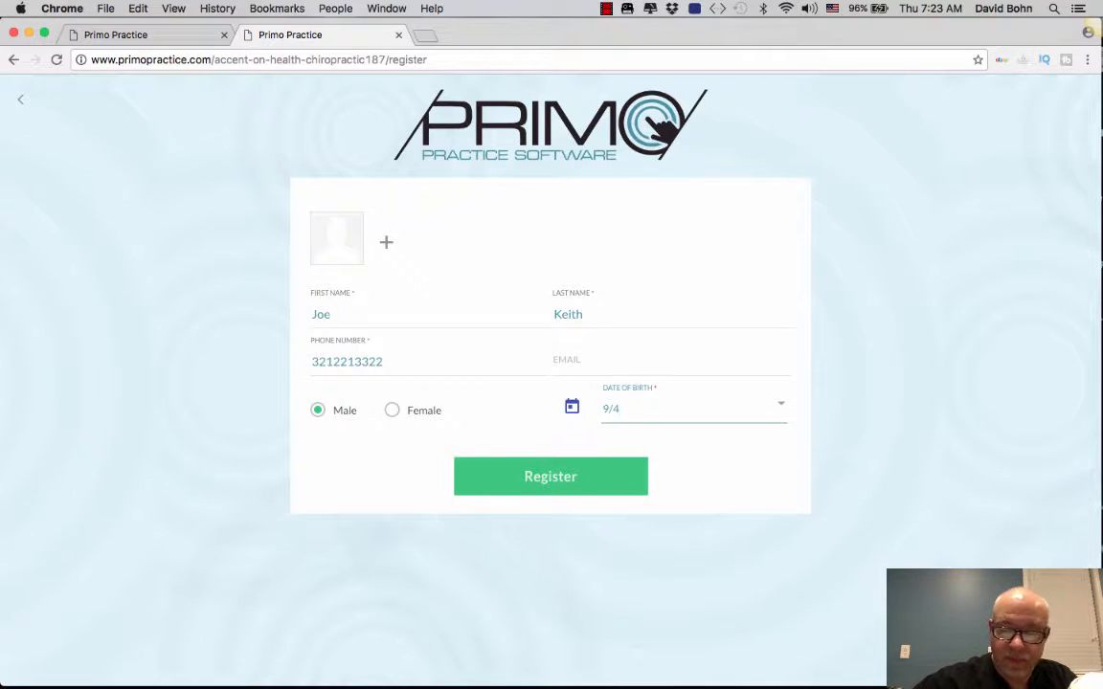
text(/196)
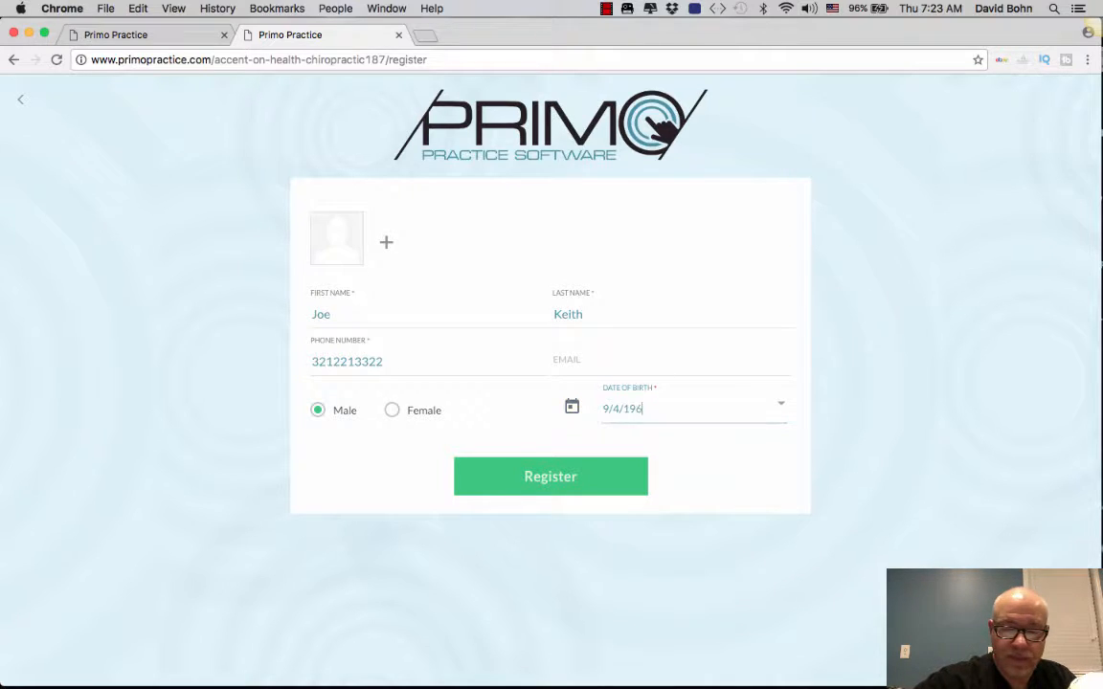
text(8)
click(598, 485)
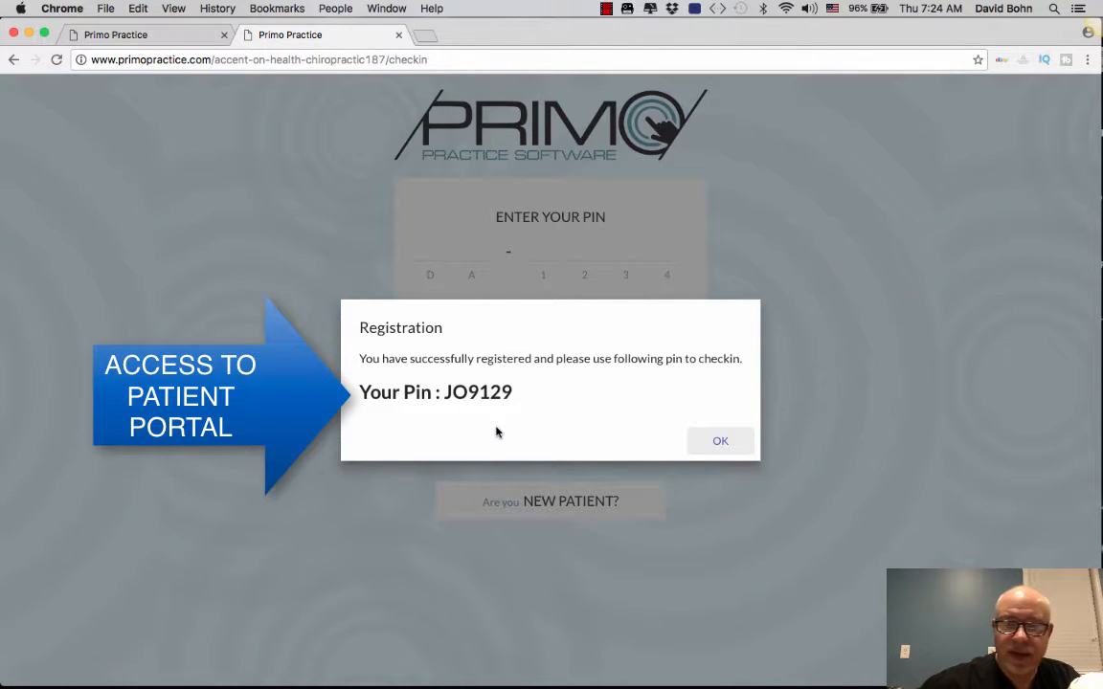
Step: Dismiss the registration confirmation and check in with the newly issued six-character PIN
click(716, 441)
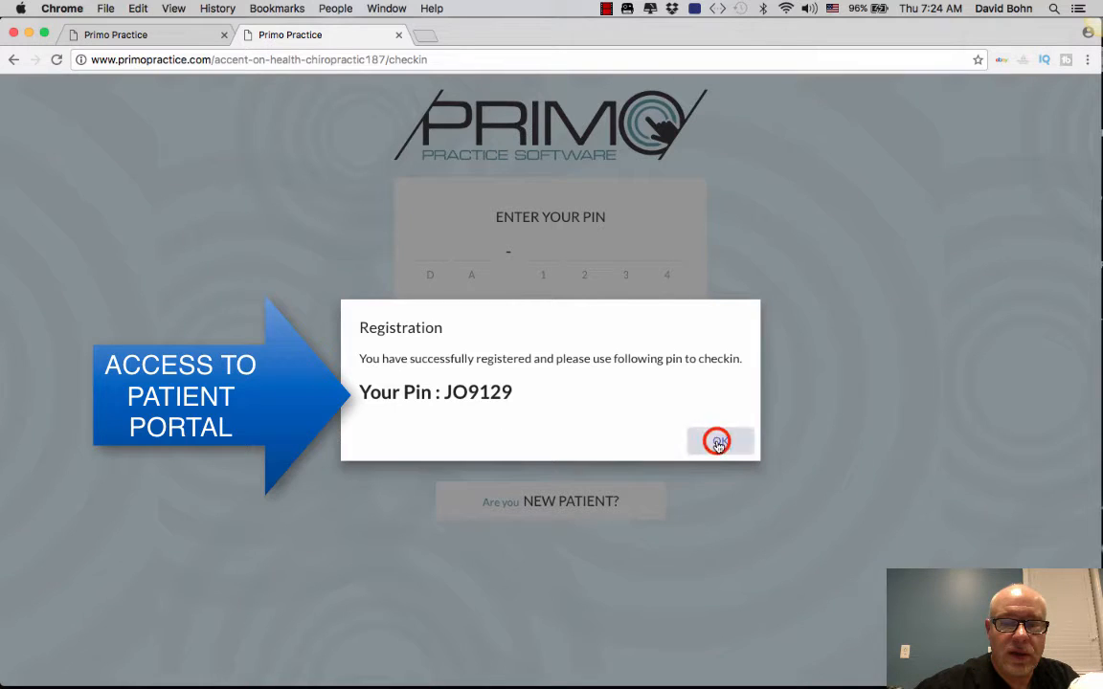
click(428, 249)
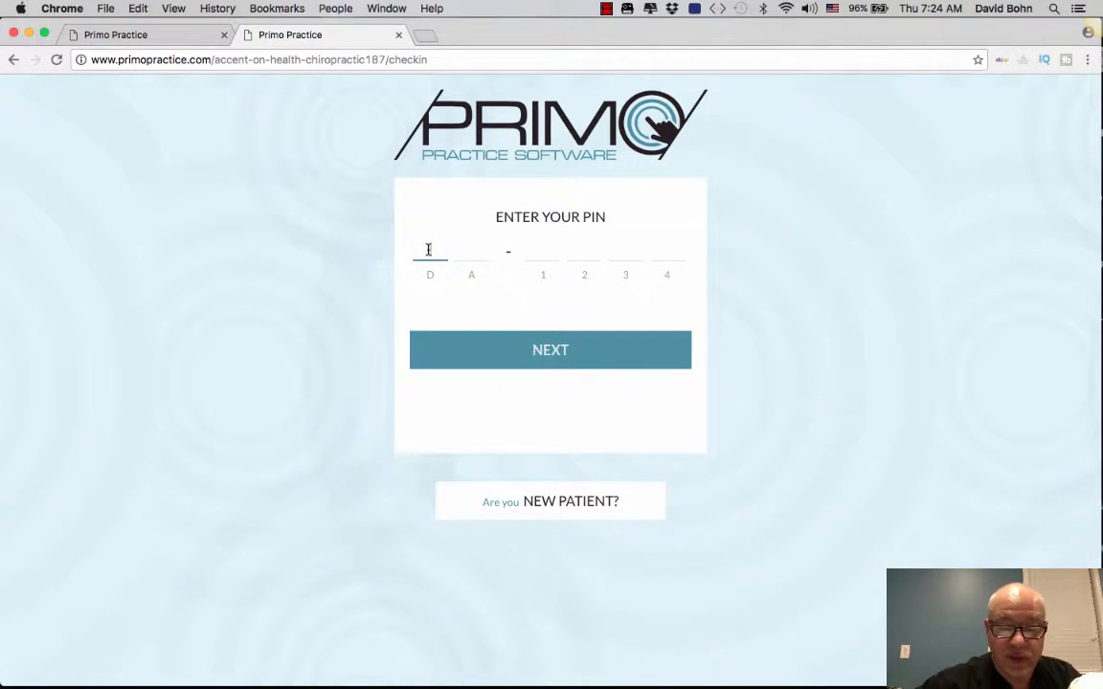
text(J)
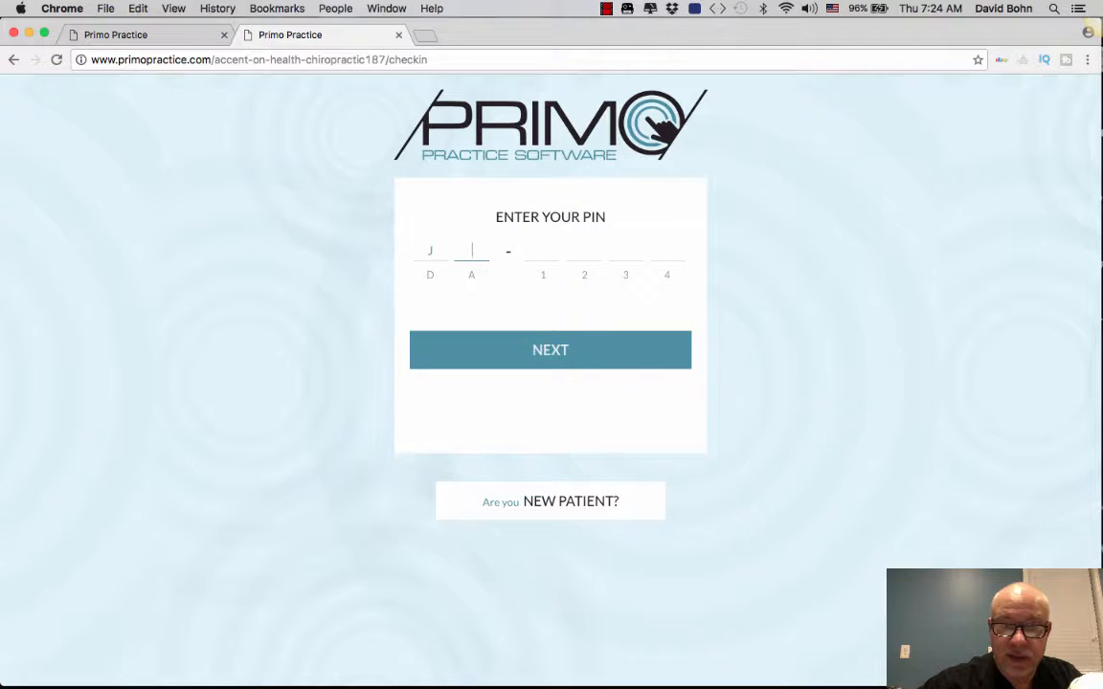
text(O)
text(9)
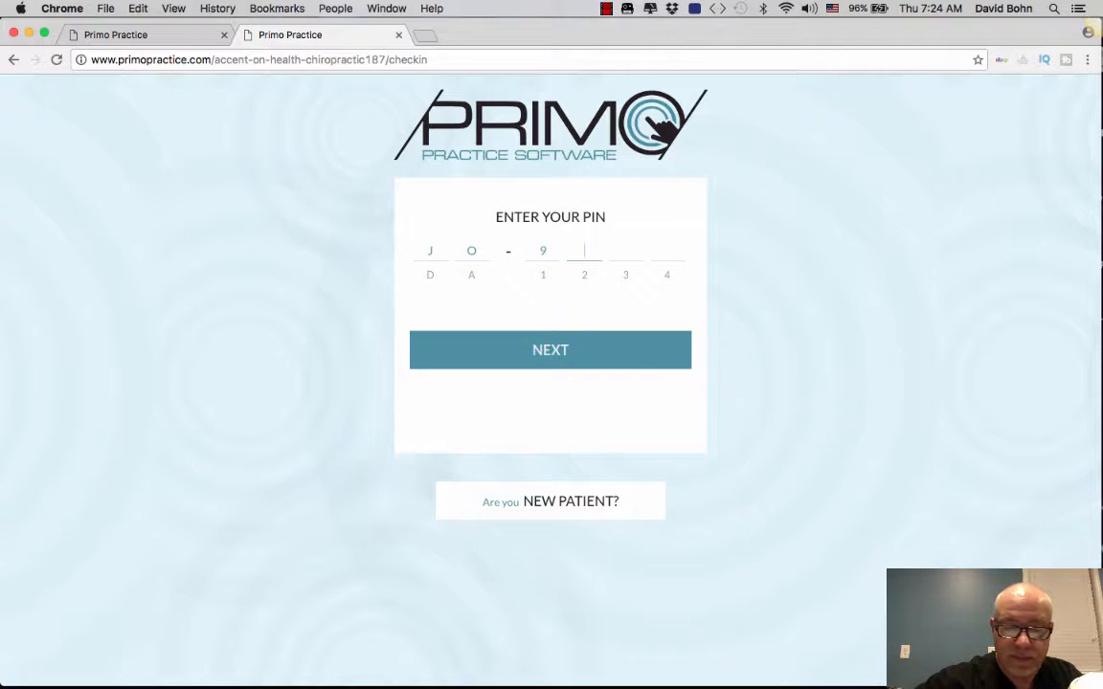
text(1)
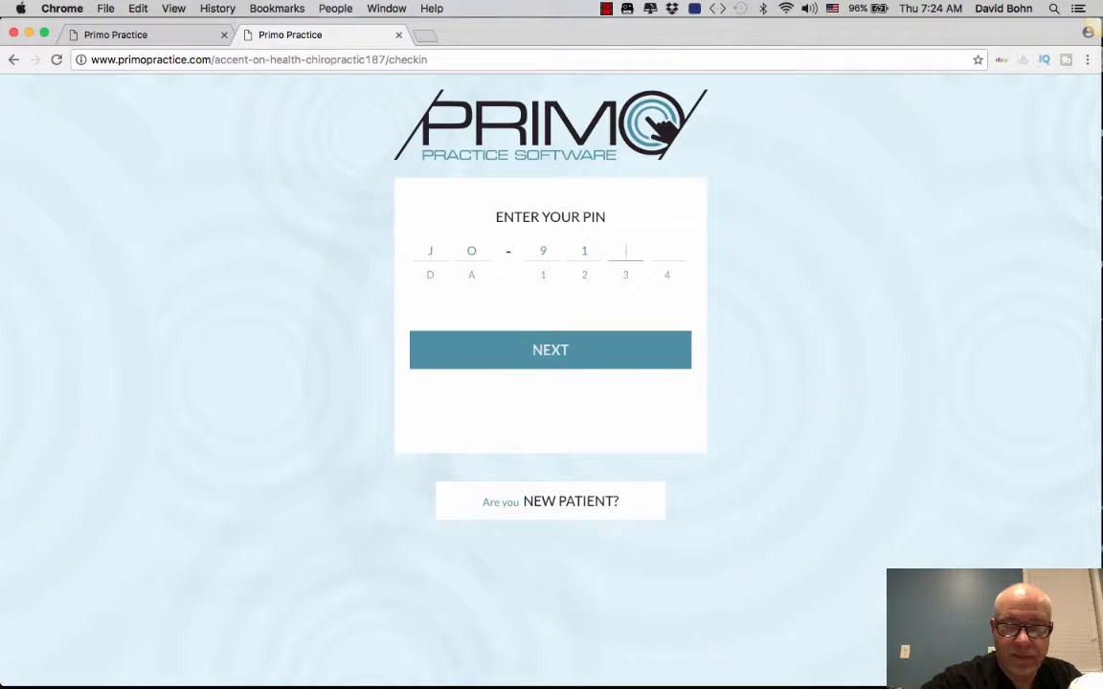
text(29)
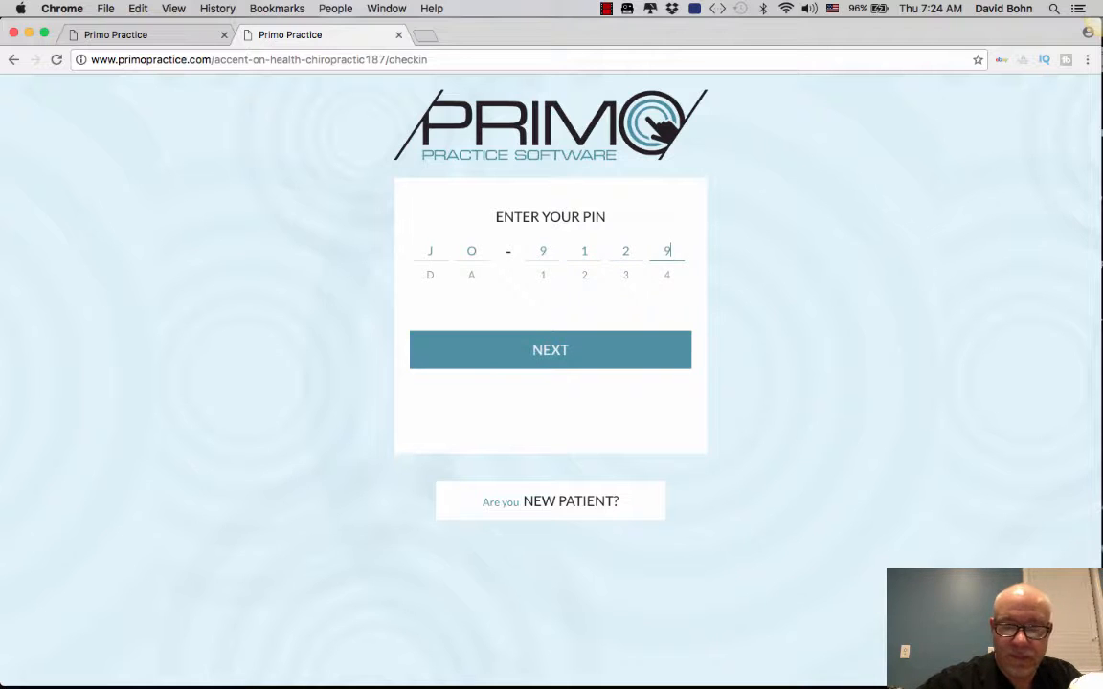
click(529, 350)
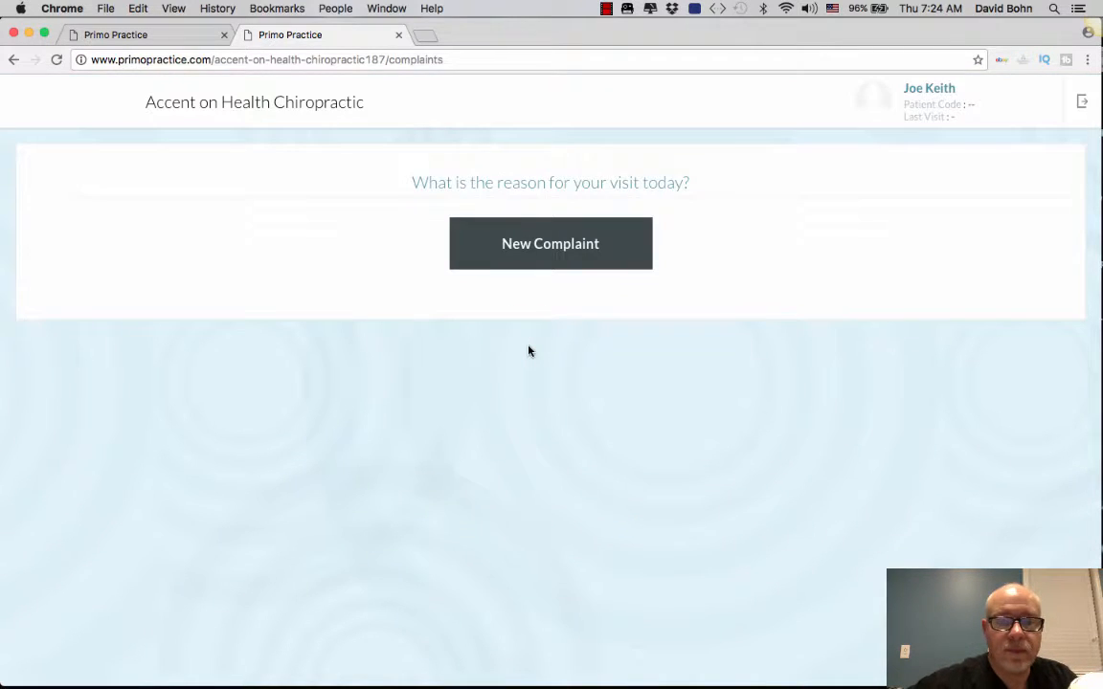
Step: Create a new complaint titled 'Headaches' with the description 'left frontal headaches'
click(564, 255)
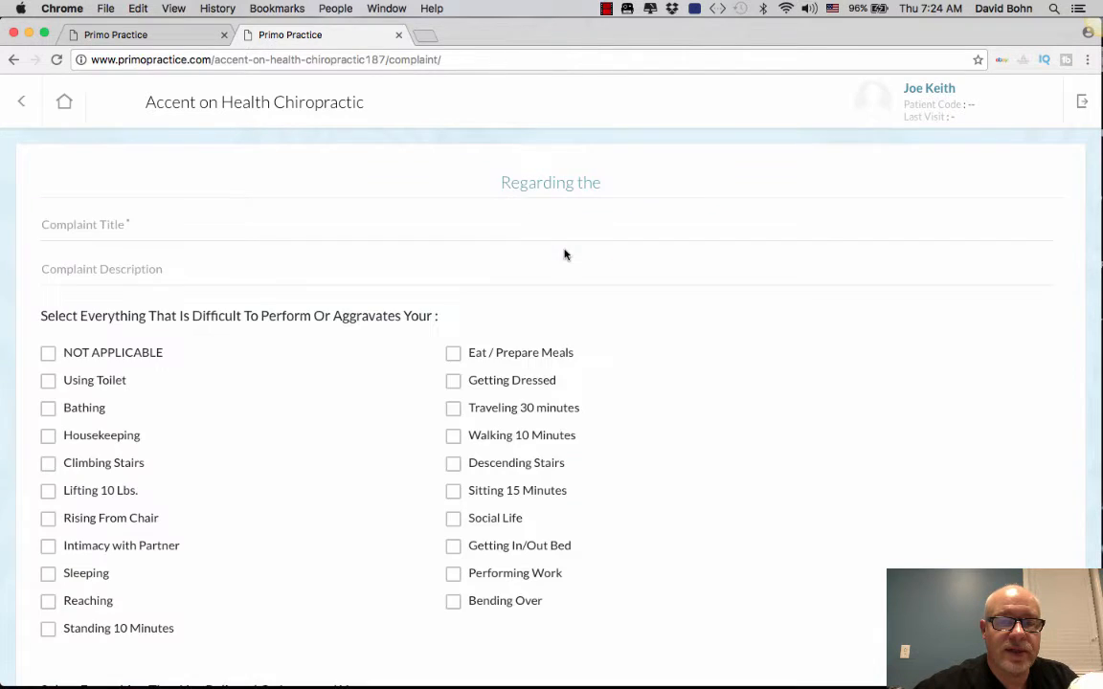
click(86, 223)
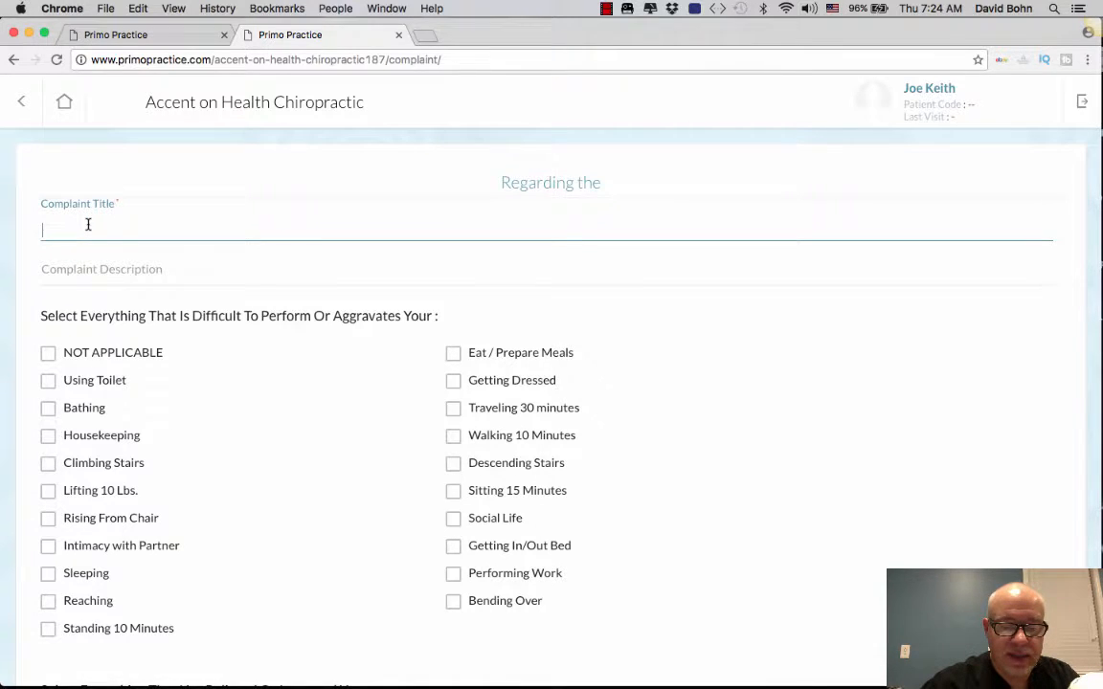
text(Head)
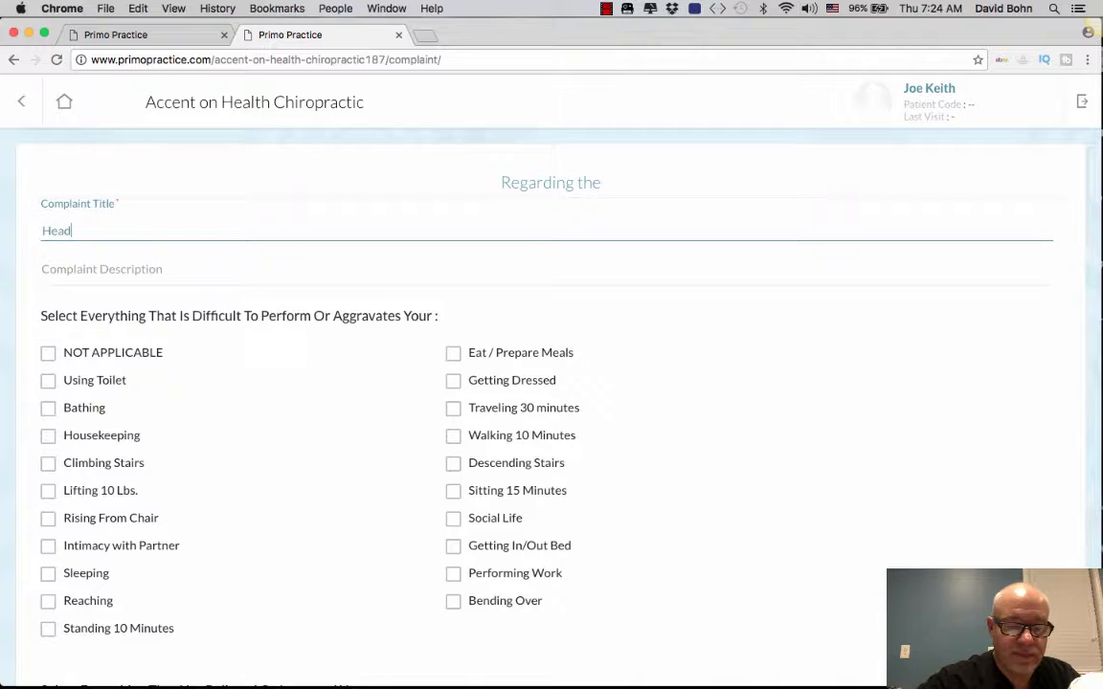
text(aches)
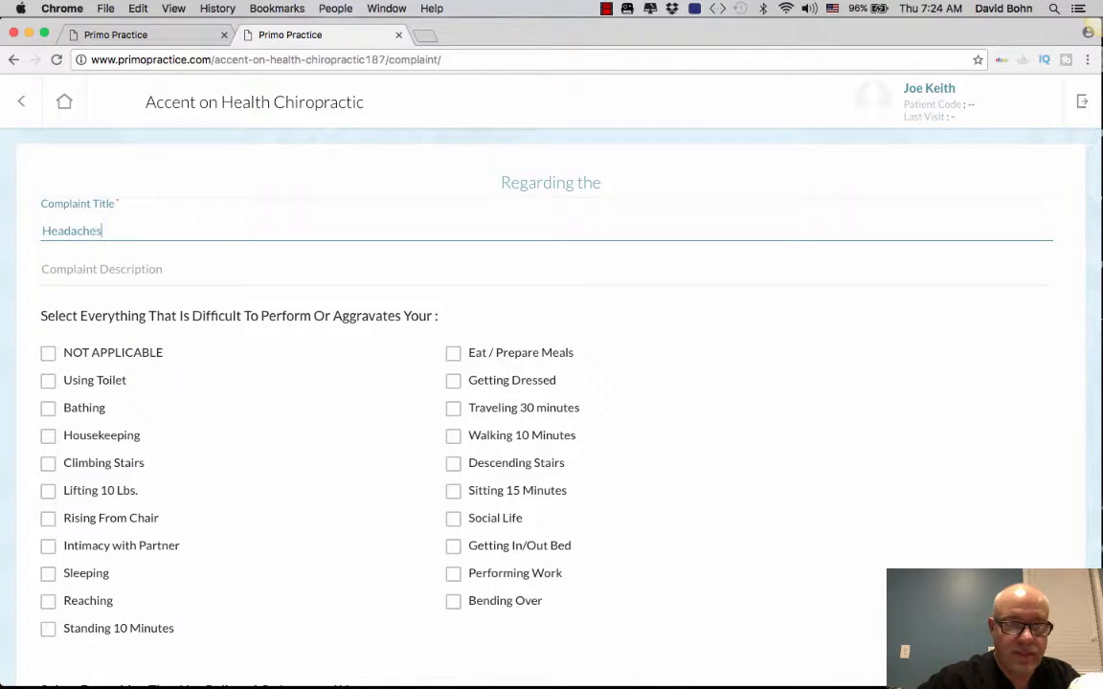
click(78, 265)
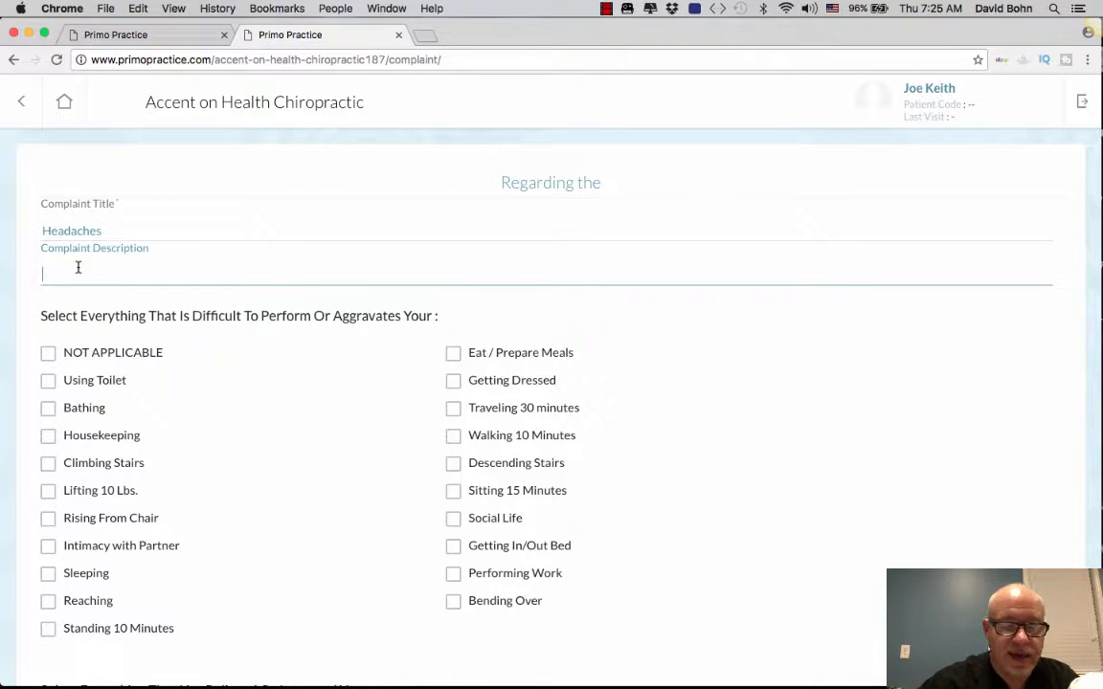
text(left)
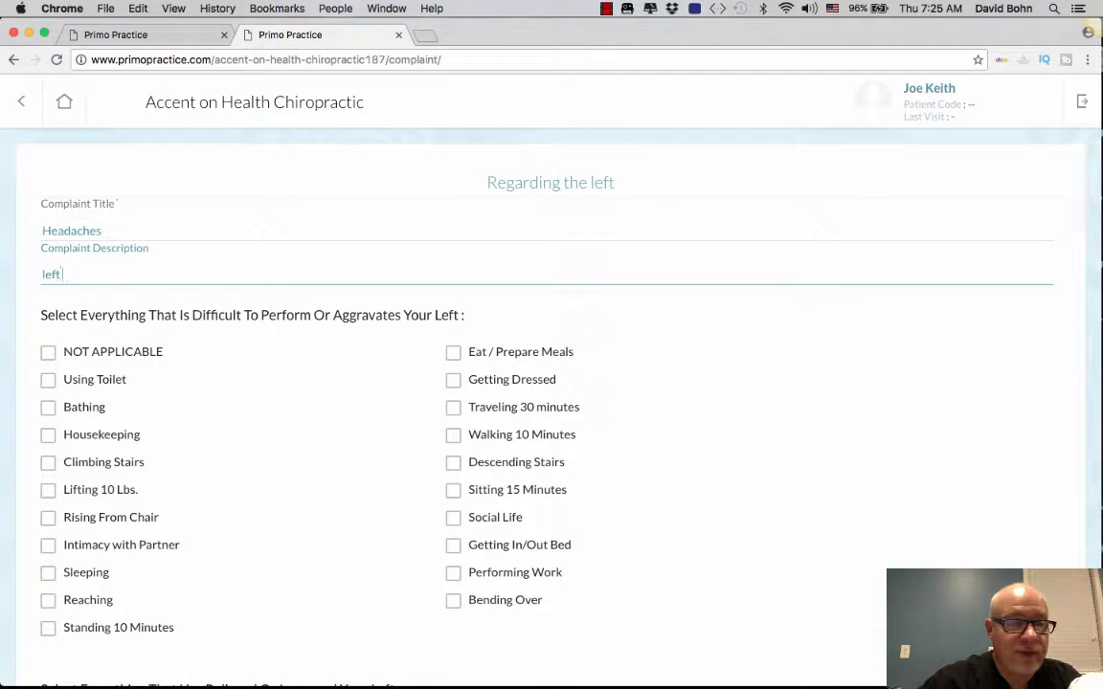
text( frona)
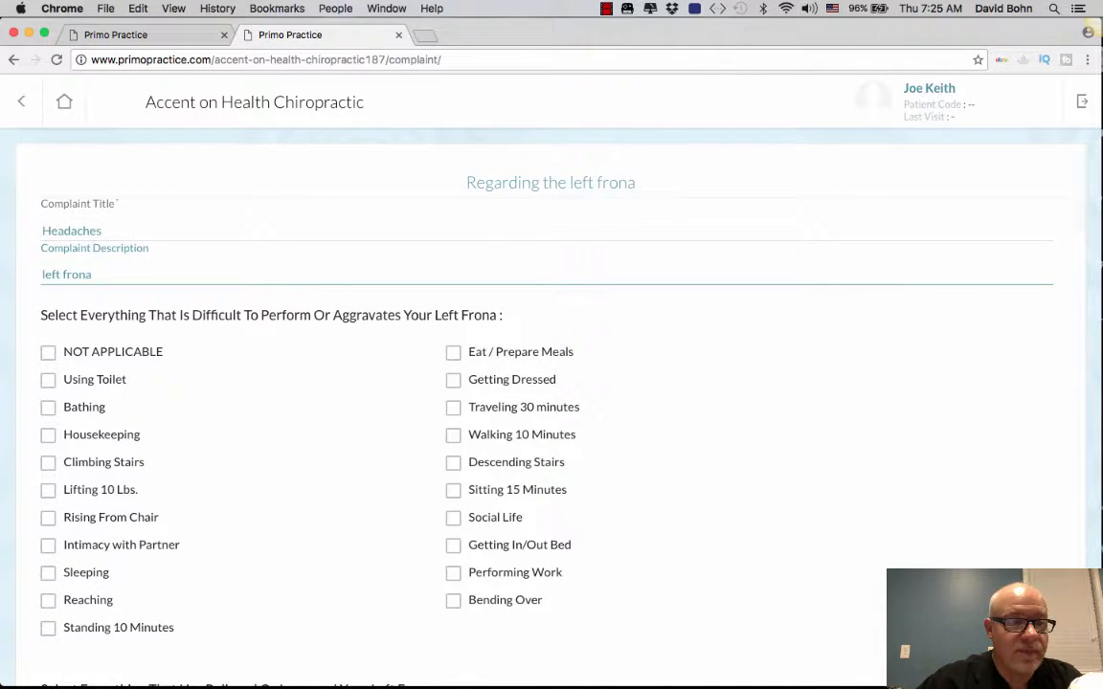
key(BackSpace)
text(t)
text(al)
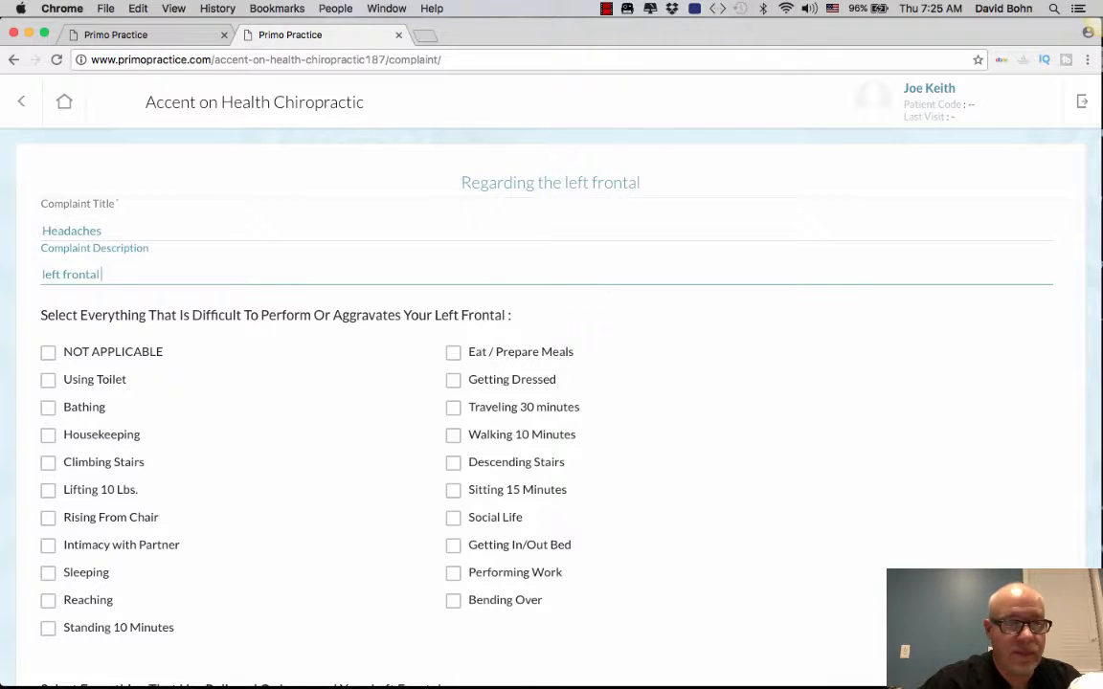
text( headaches)
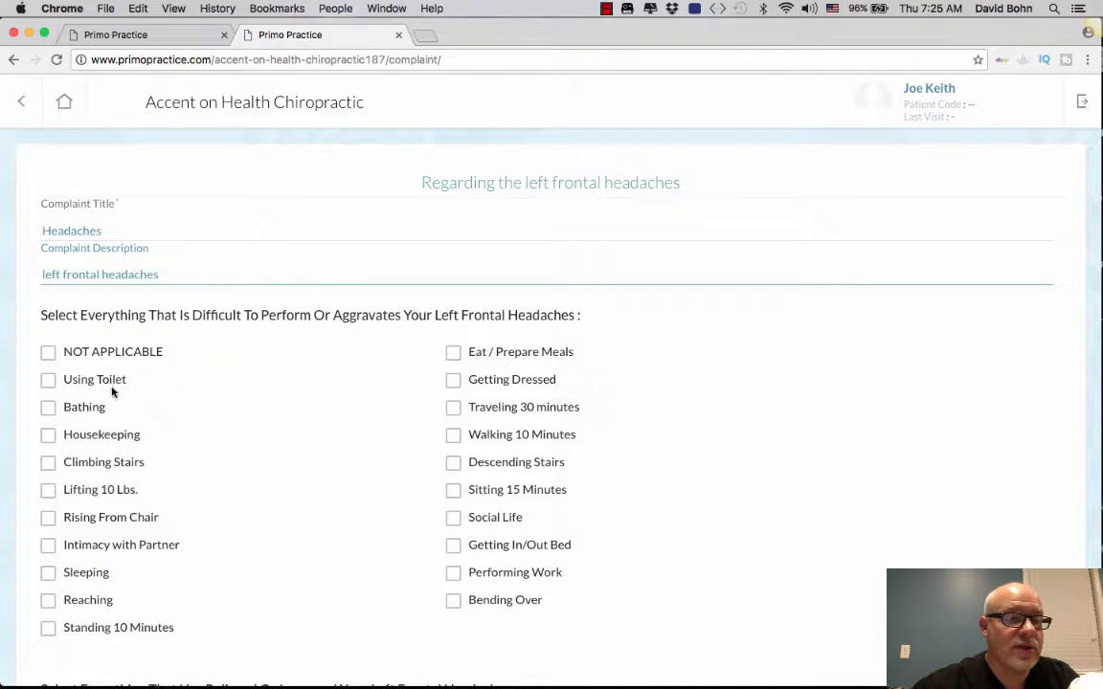
Step: Mark Performing Work, Traveling 30 minutes, Social Life as aggravating; Prescription Drug, Heating Pad, Sleeping as relieving
scroll(357, 315, down, 1)
scroll(357, 315, up, 1)
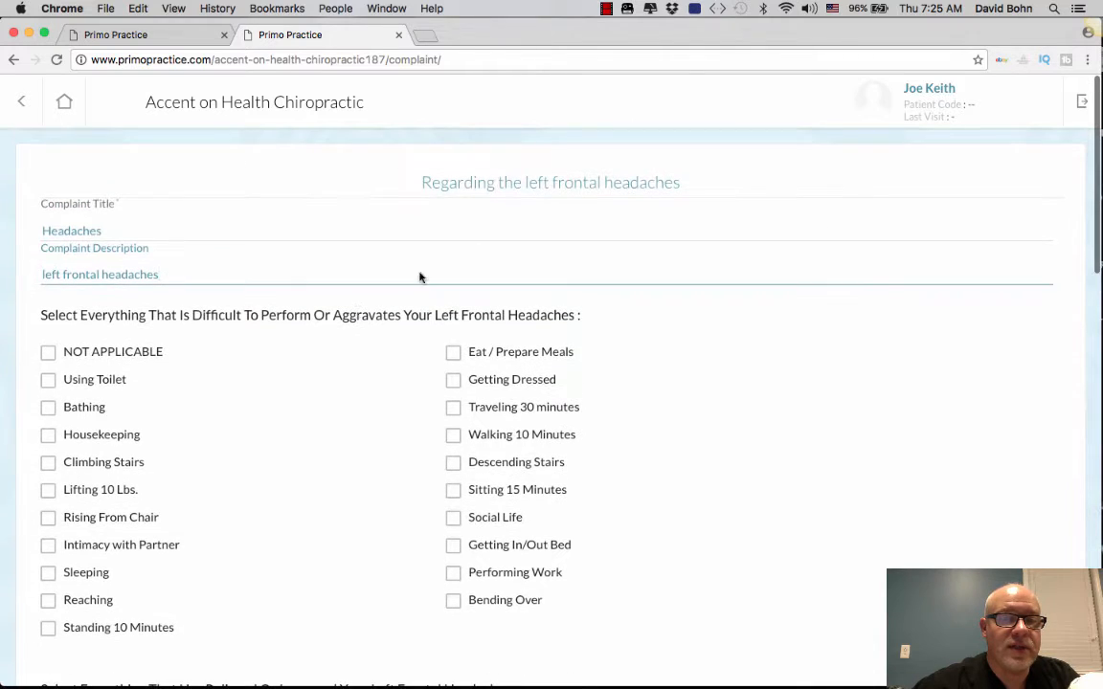
scroll(581, 344, down, 2)
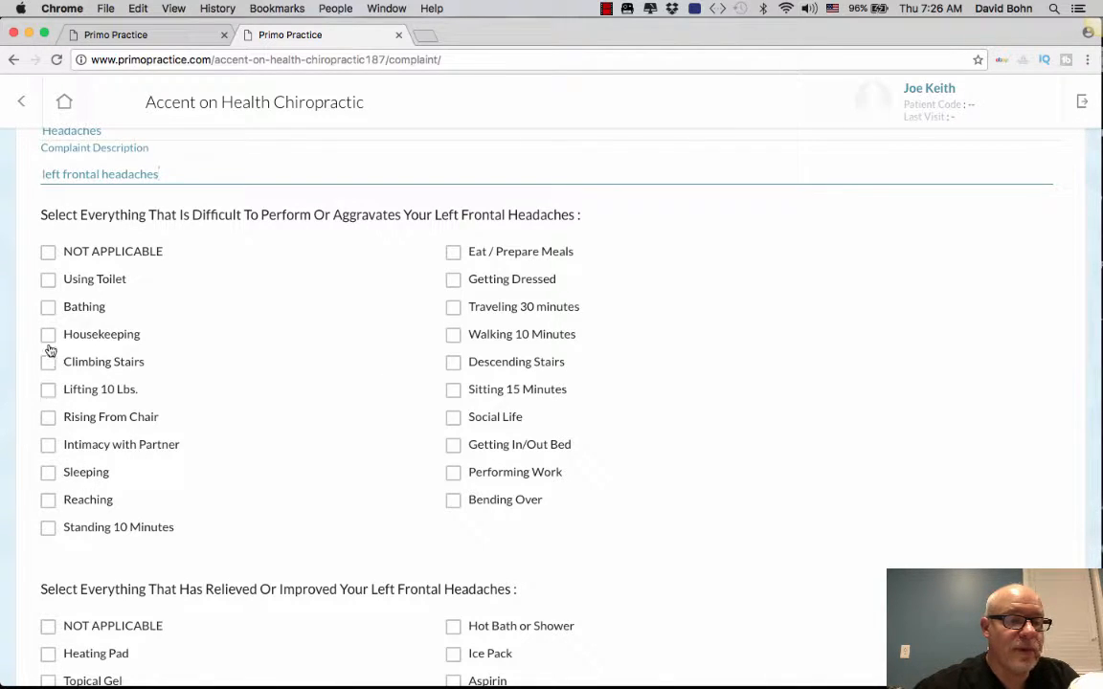
click(453, 472)
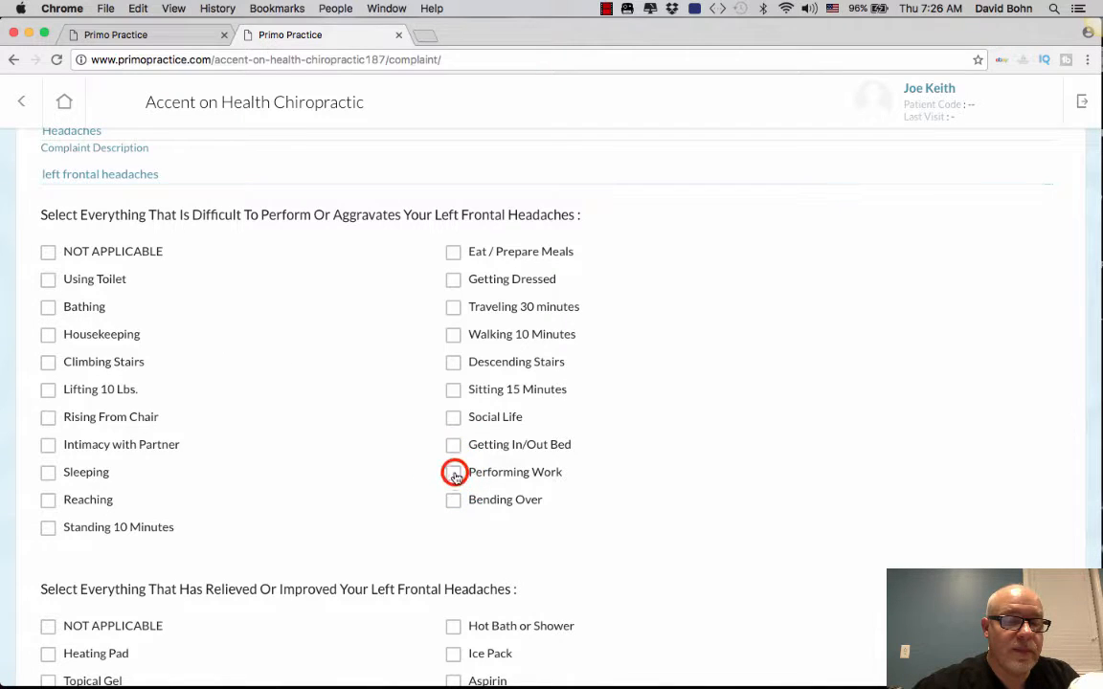
click(453, 306)
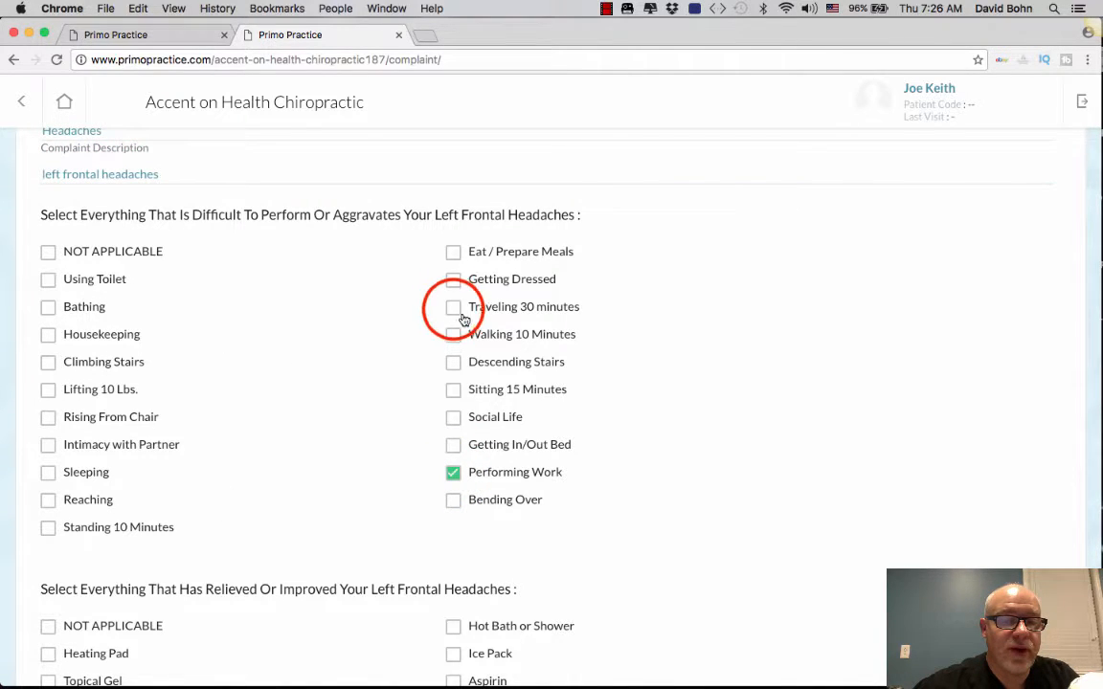
click(453, 419)
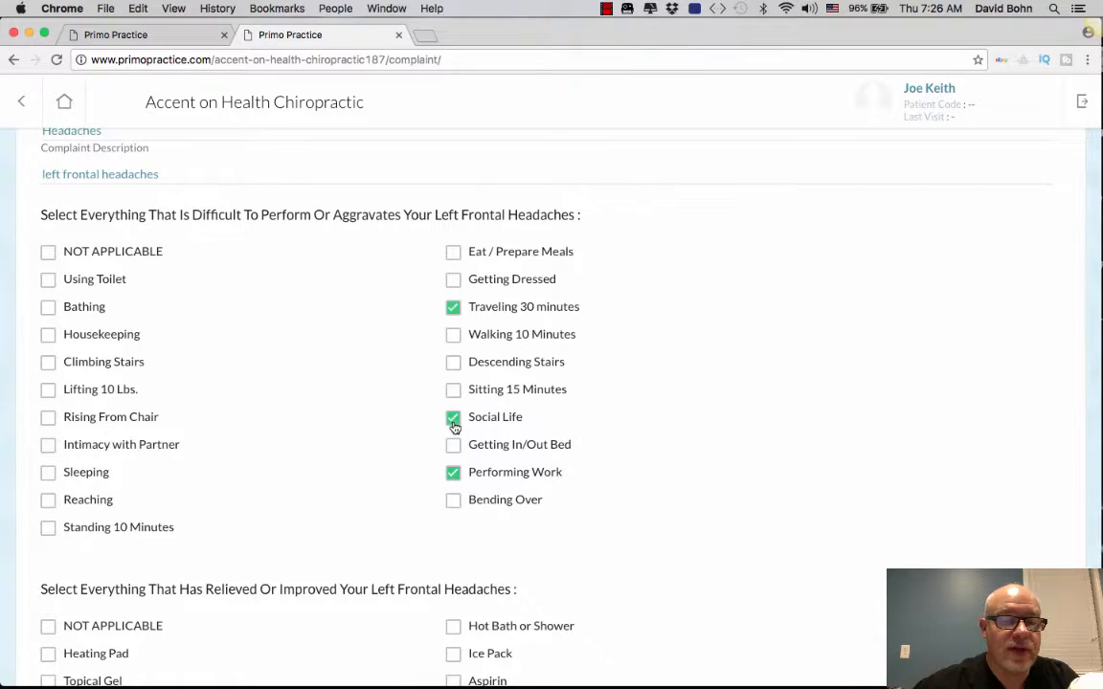
scroll(454, 427, down, 10)
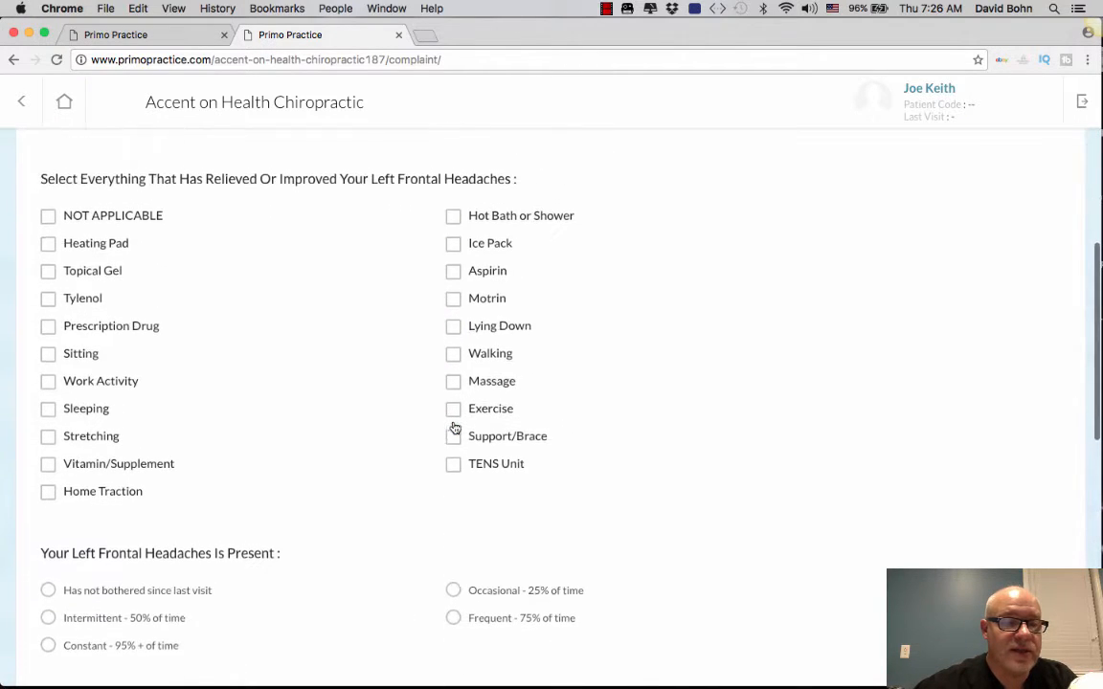
click(48, 308)
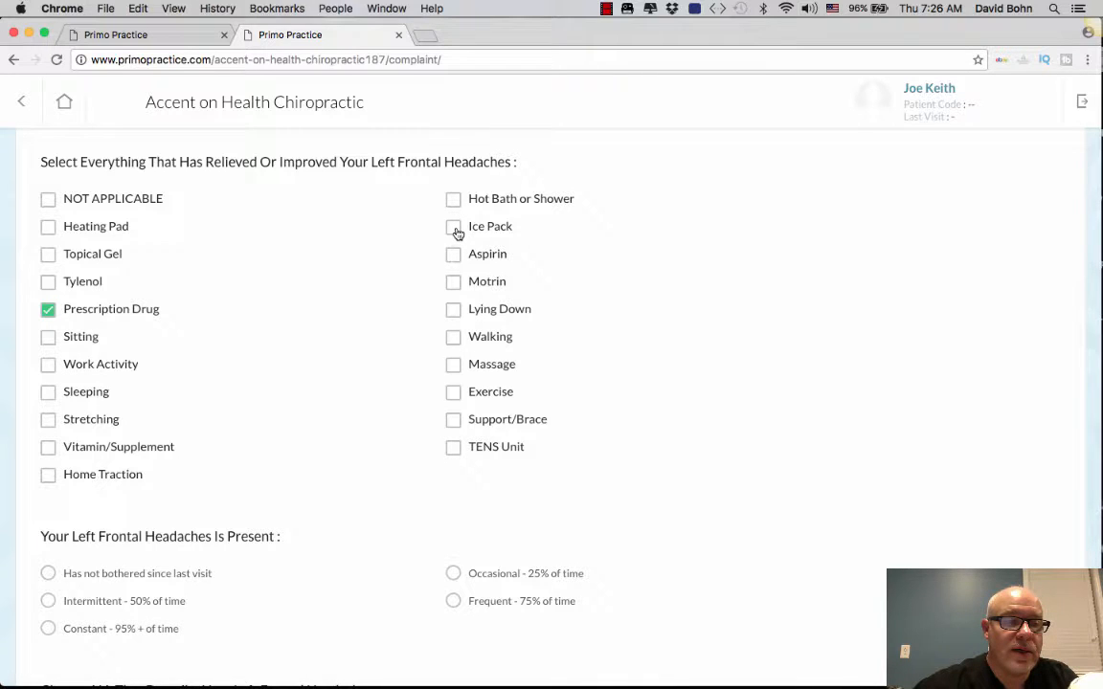
click(49, 230)
click(49, 393)
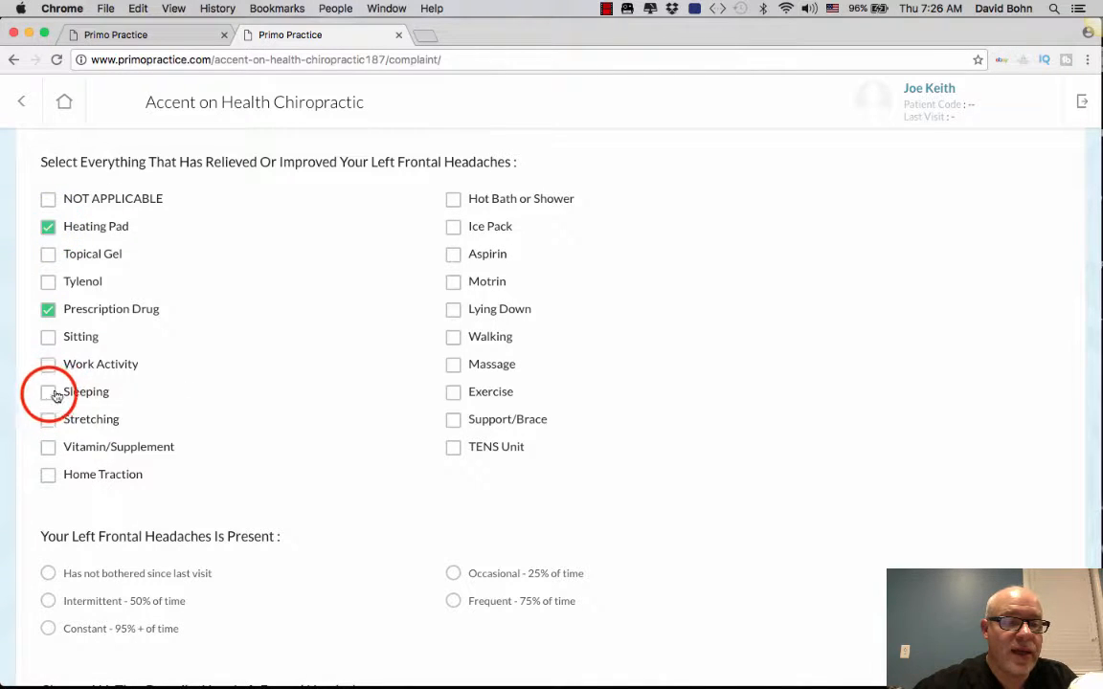
Step: Set headache frequency to Occasional (25%) and describe it as Throbbing, Splitting and Excruciating
scroll(213, 469, down, 5)
scroll(212, 470, down, 3)
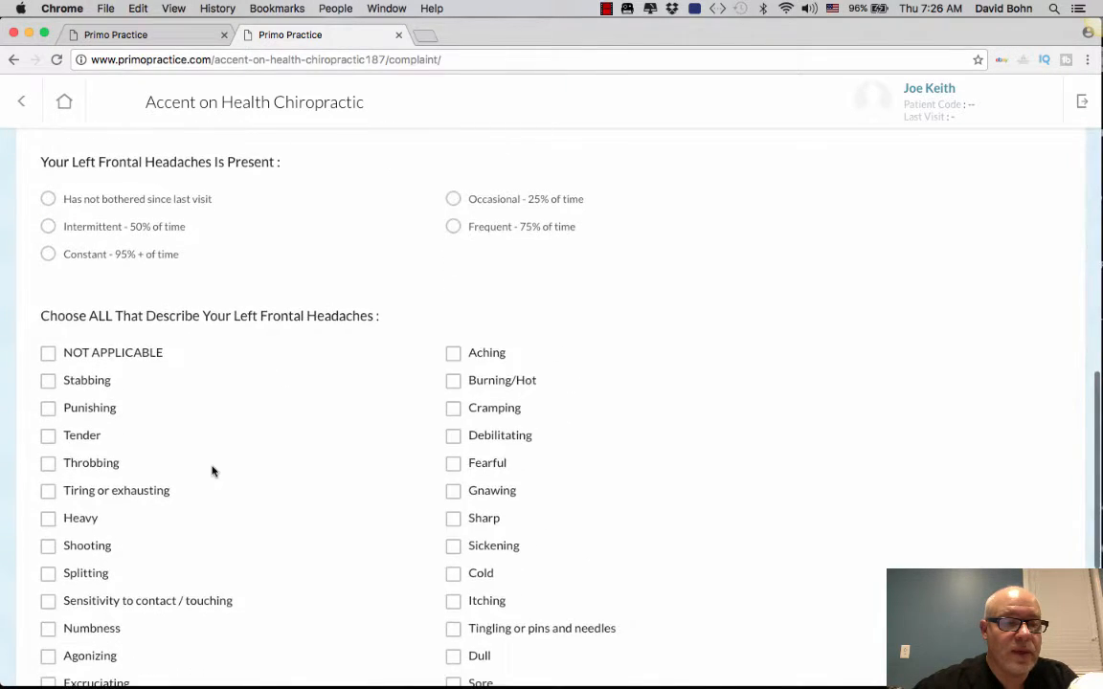
click(450, 201)
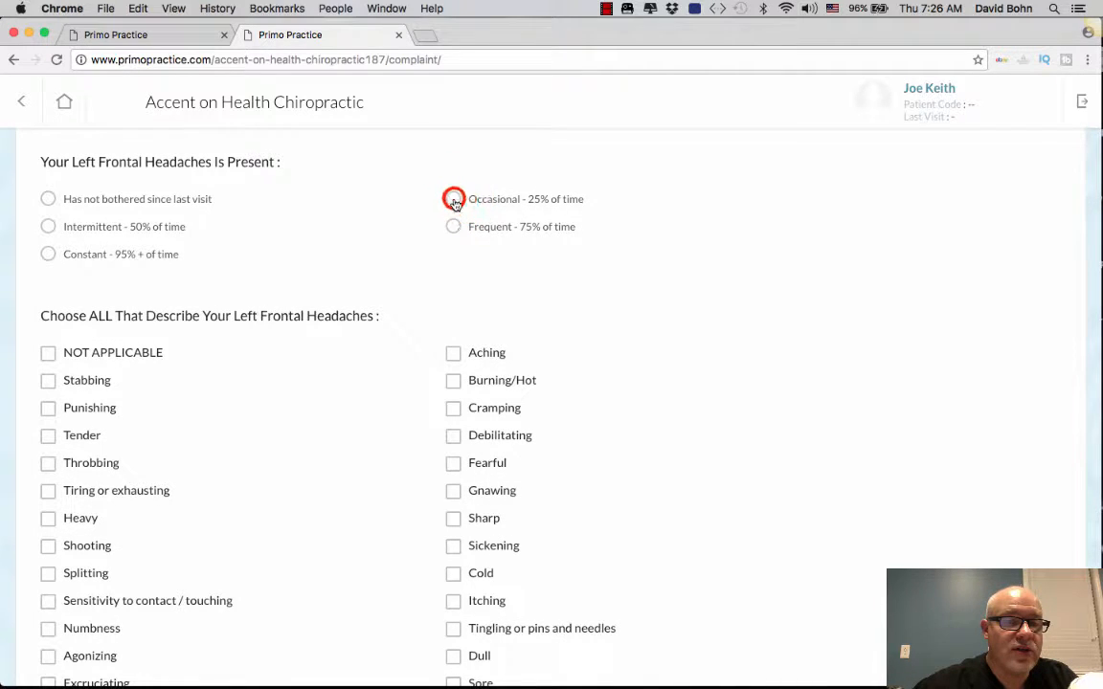
scroll(327, 503, down, 4)
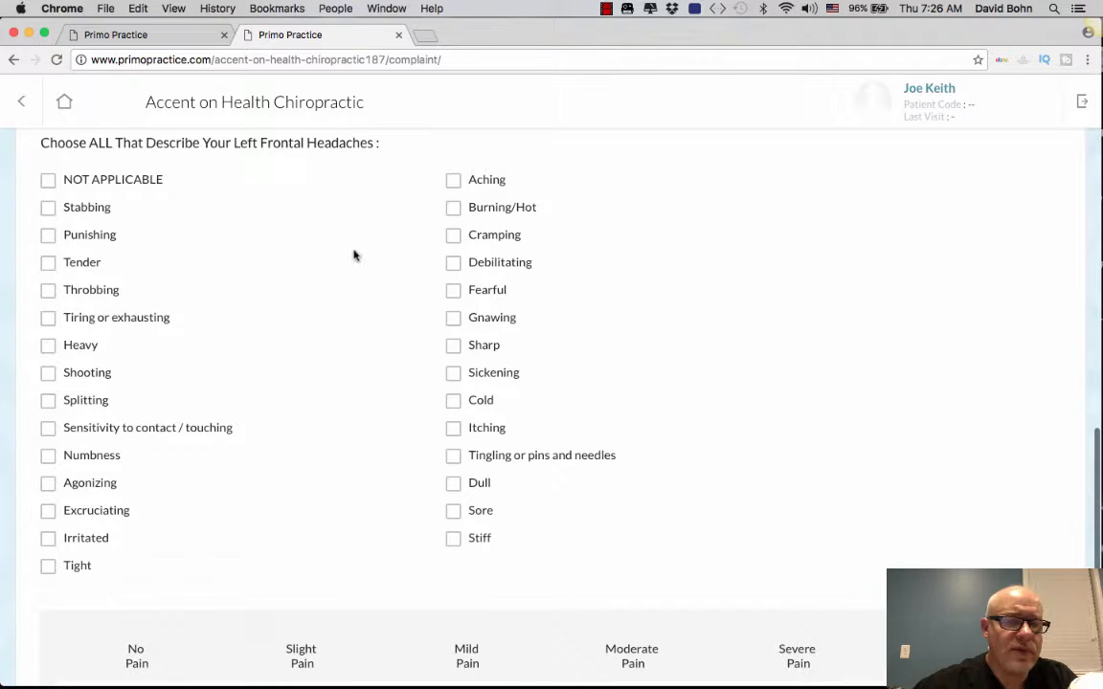
click(48, 289)
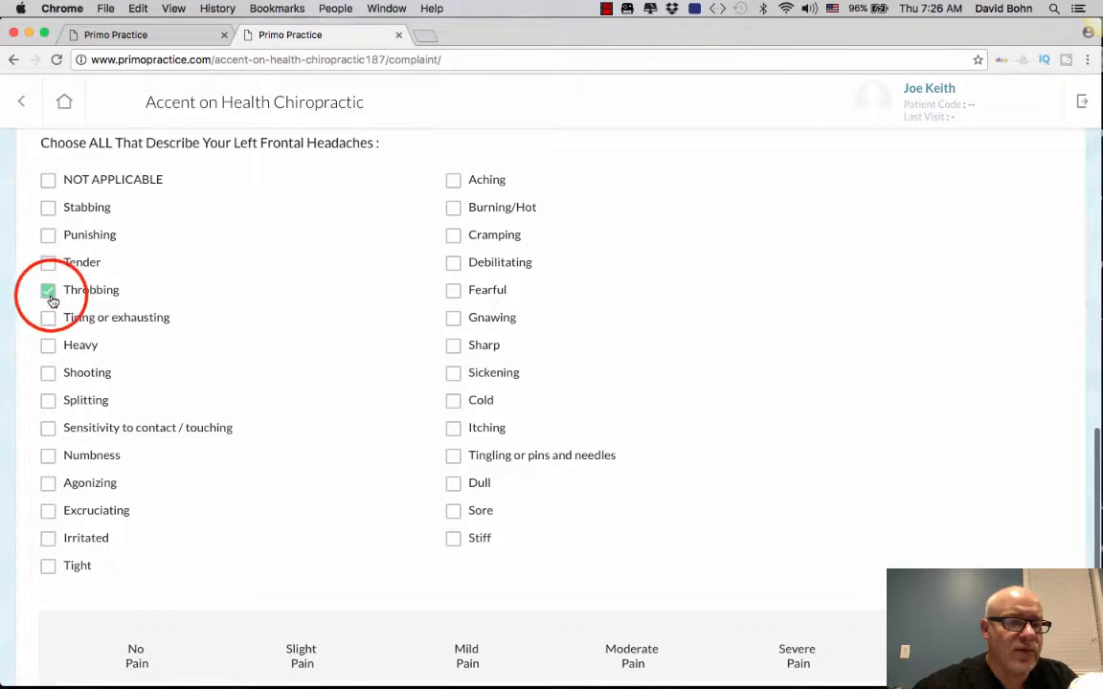
click(48, 401)
click(49, 511)
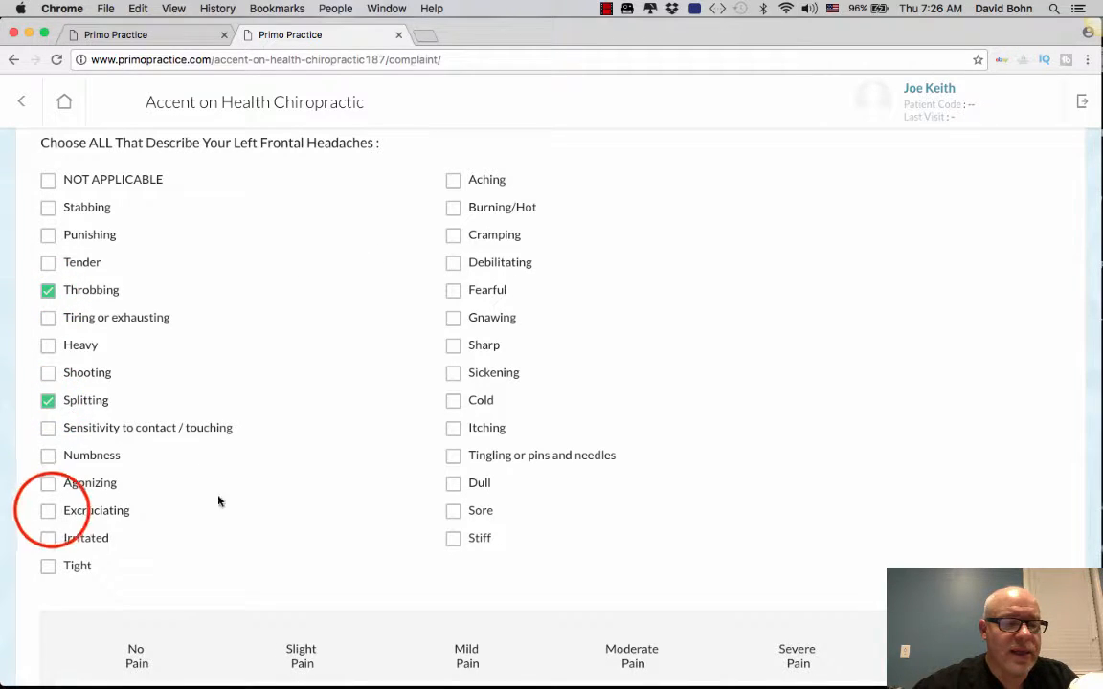
Step: Rate the headache pain at 8, submit it, and start another new complaint
scroll(246, 518, down, 4)
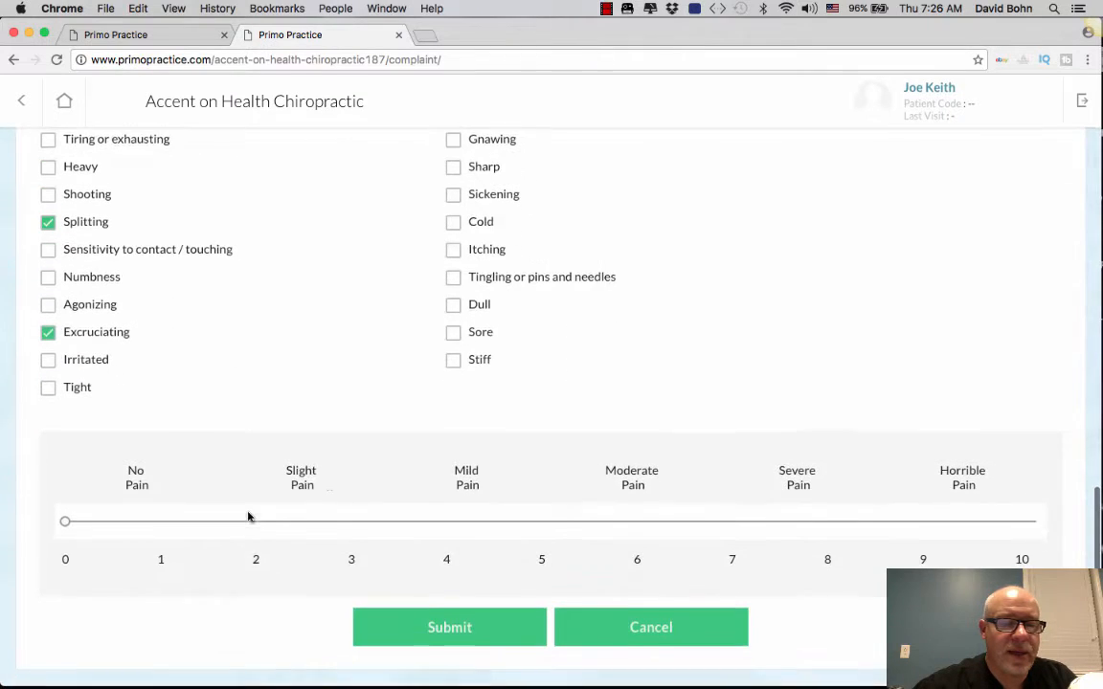
click(829, 521)
click(488, 629)
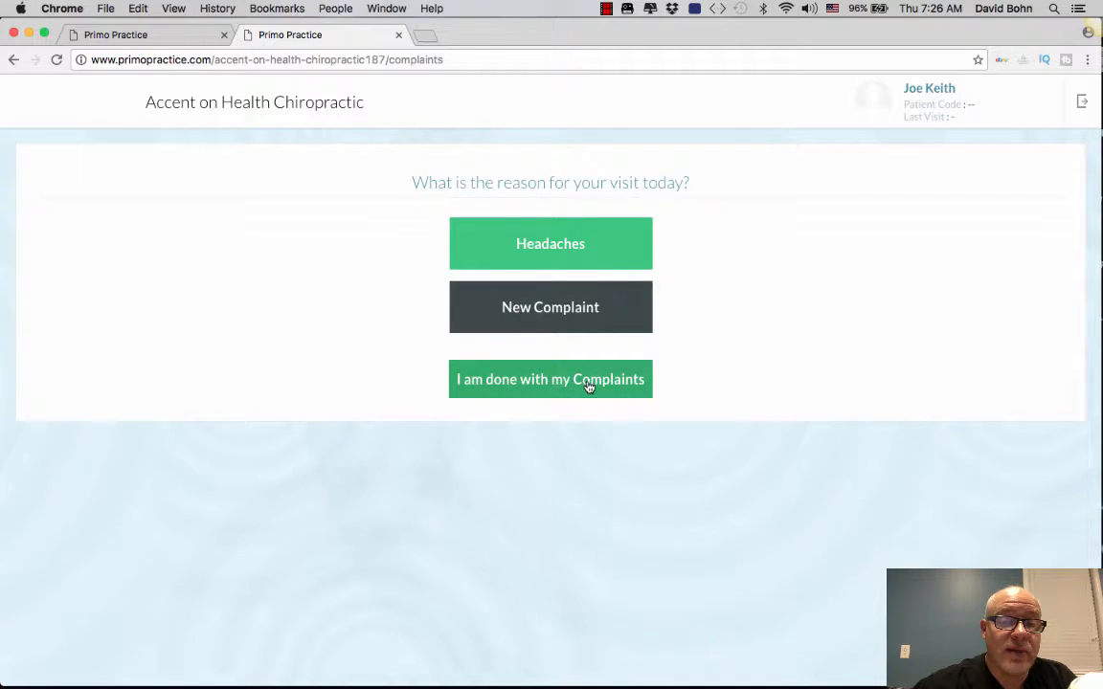
click(549, 310)
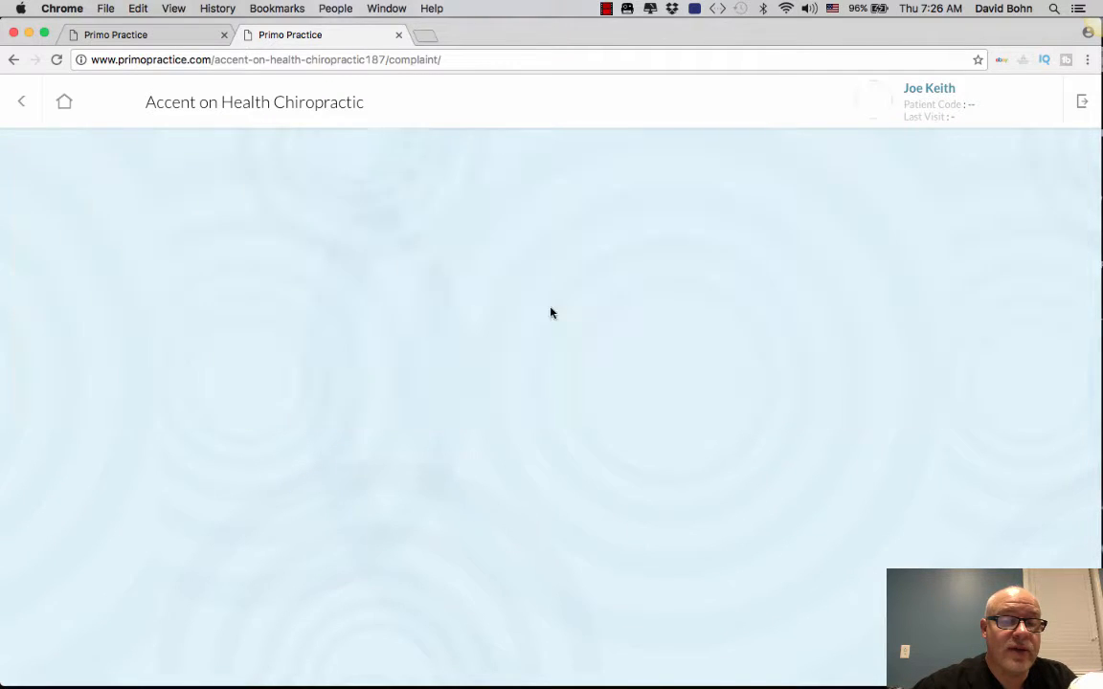
Step: Title the complaint Back Pain and begin the description with 'bilateral lower'
click(129, 217)
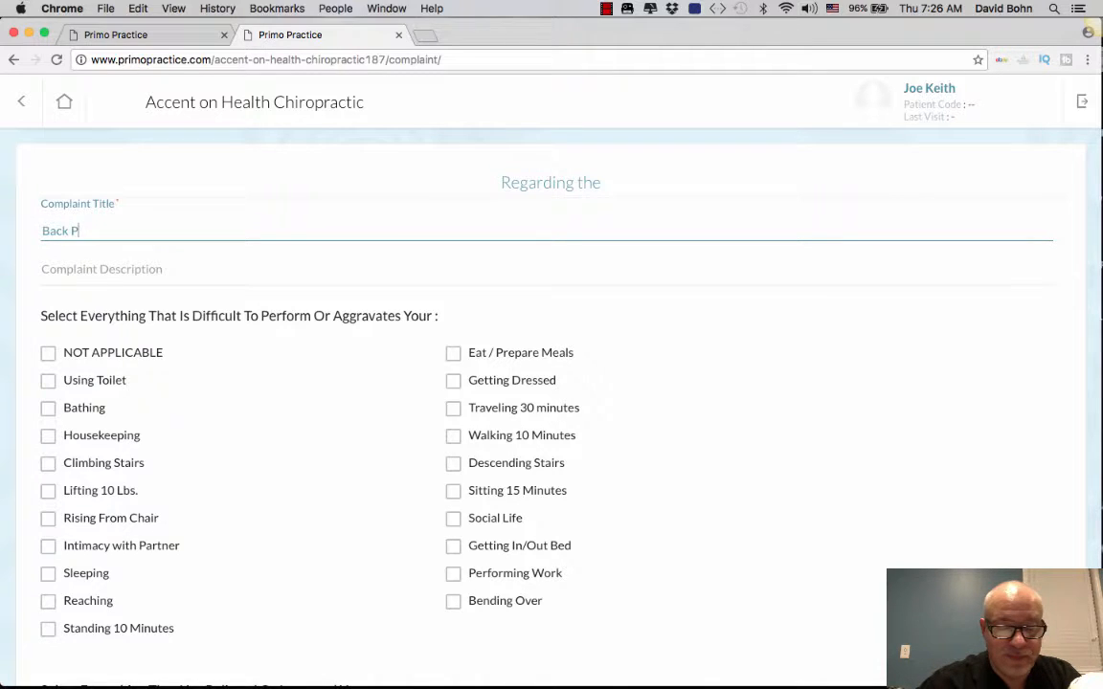
text(in)
click(103, 276)
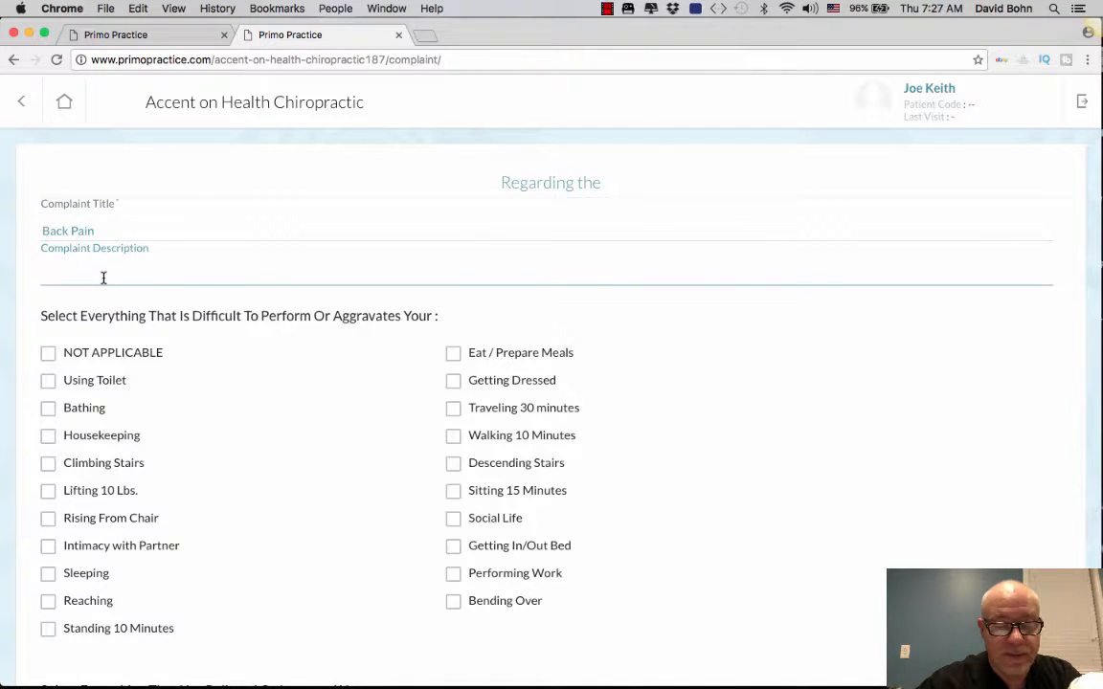
text(bila)
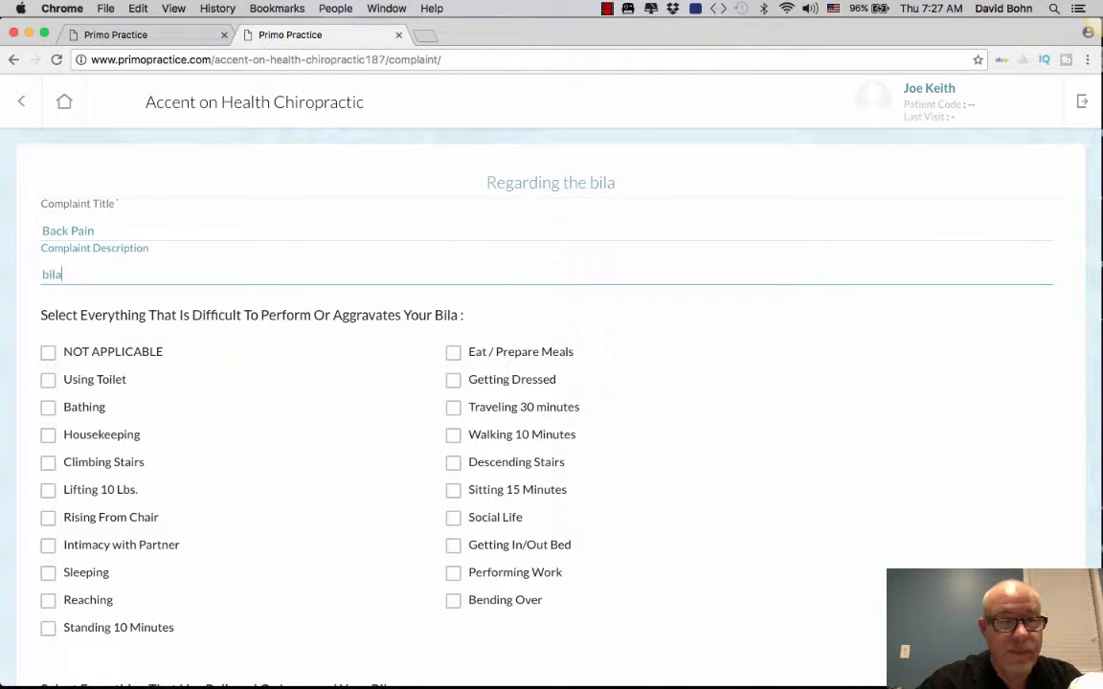
text(teri)
key(BackSpace)
text(al )
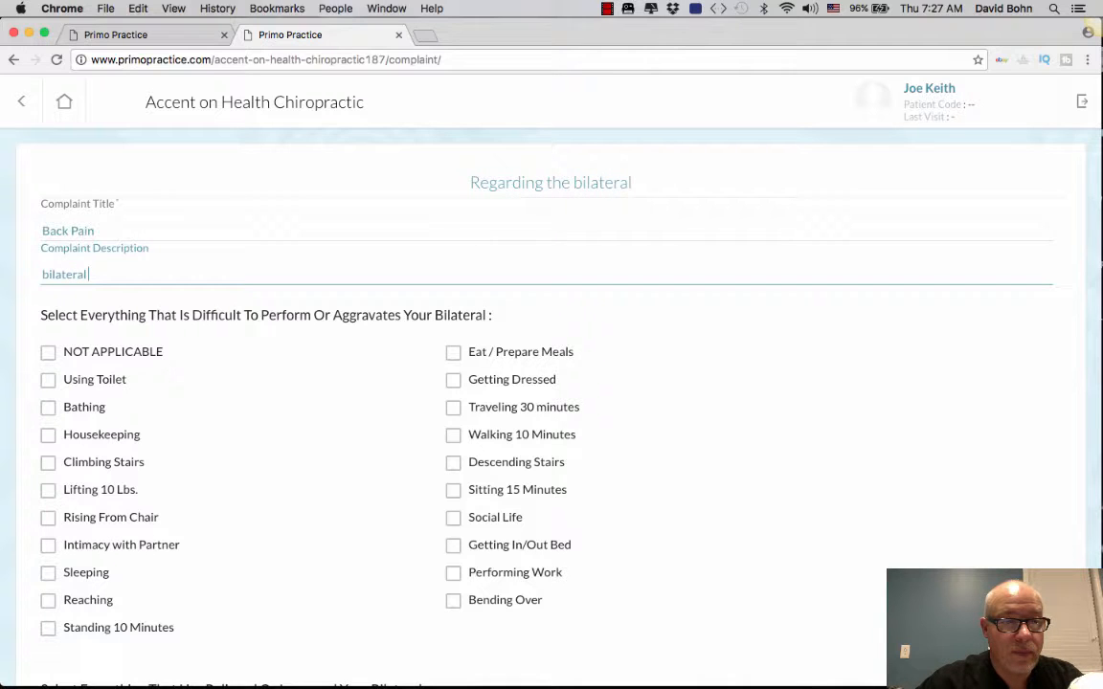
text(lower v)
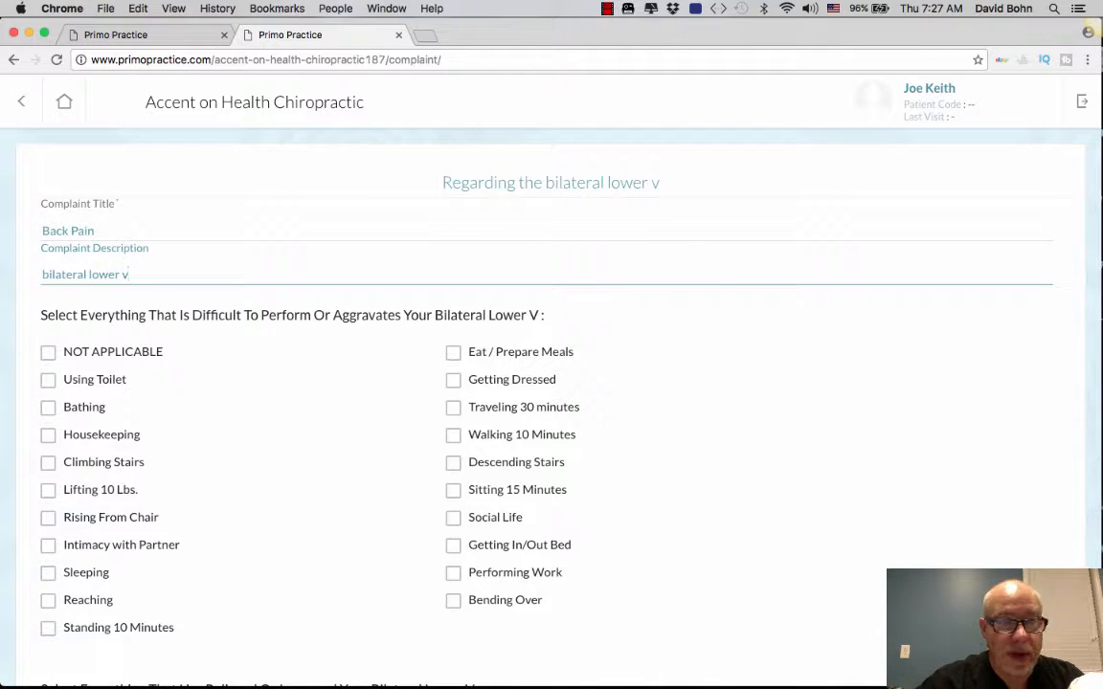
Step: Complete the description as '…back pain that shoots into his right SI joint'
key(BackSpace)
text(back pain )
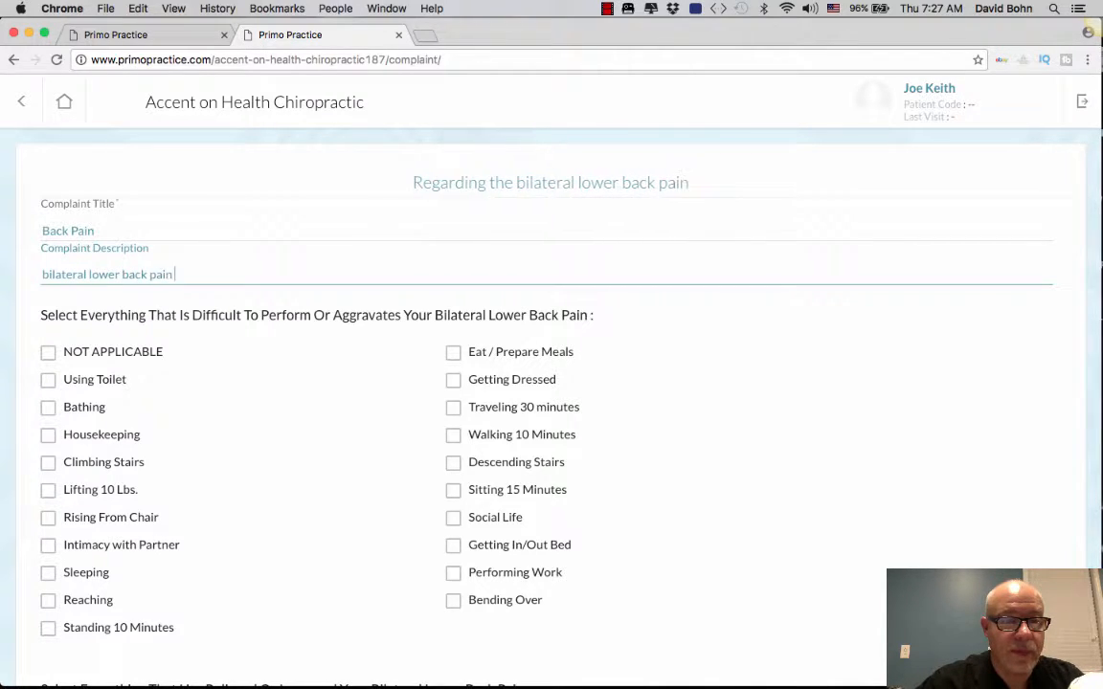
text(th)
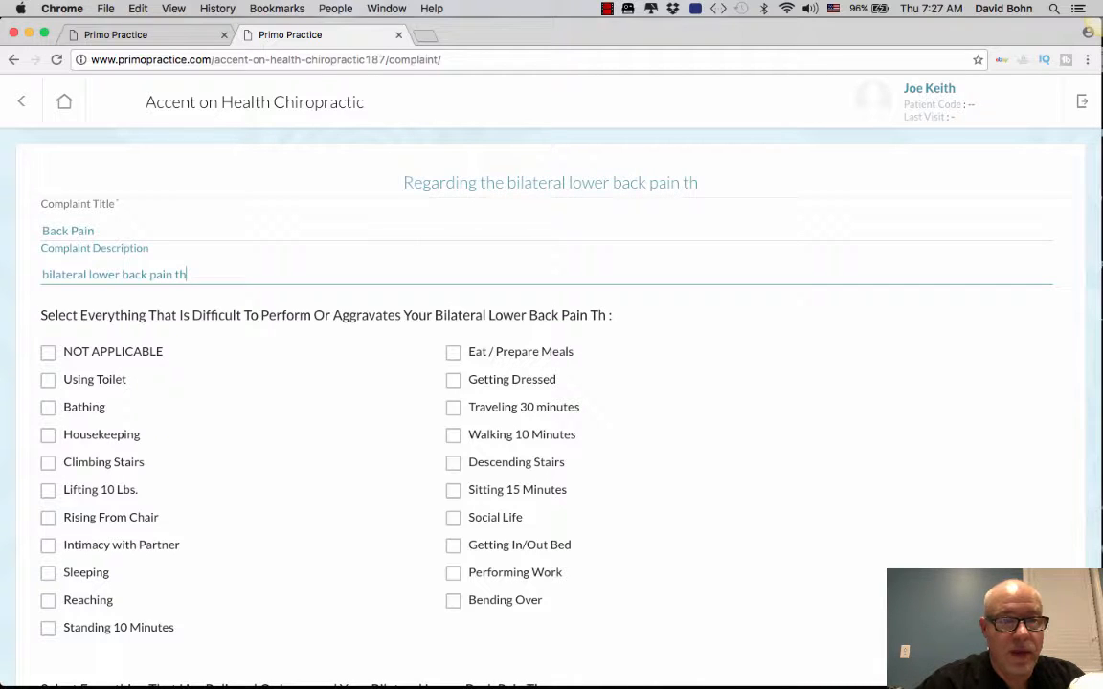
text(at s)
key(BackSpace)
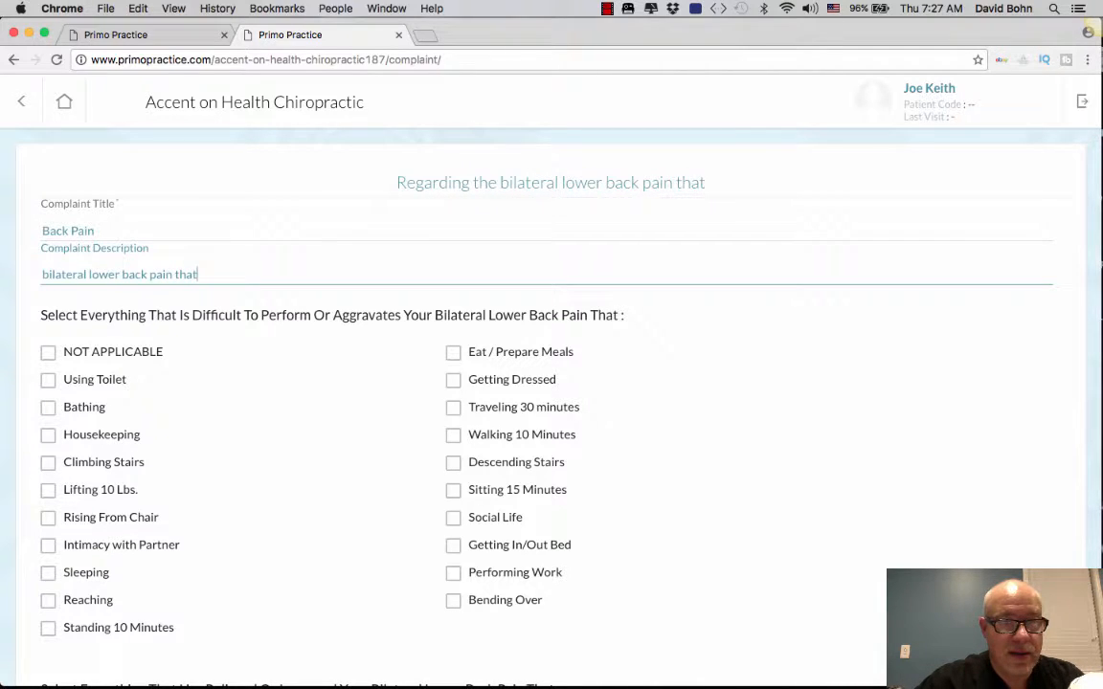
text(shoots in)
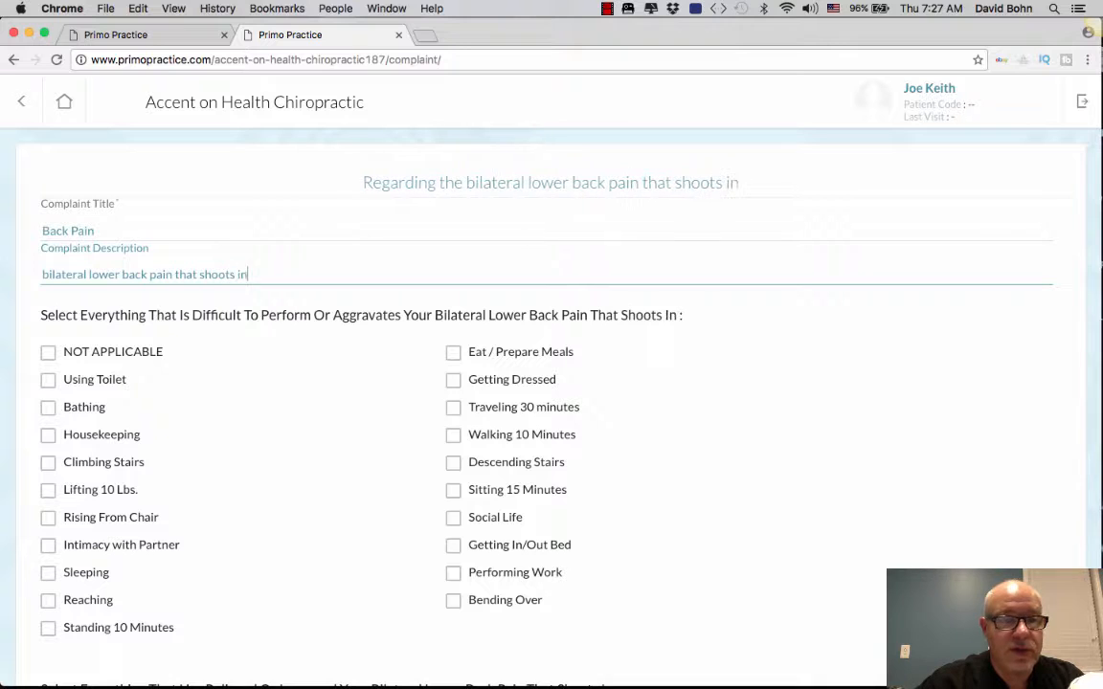
text(to his)
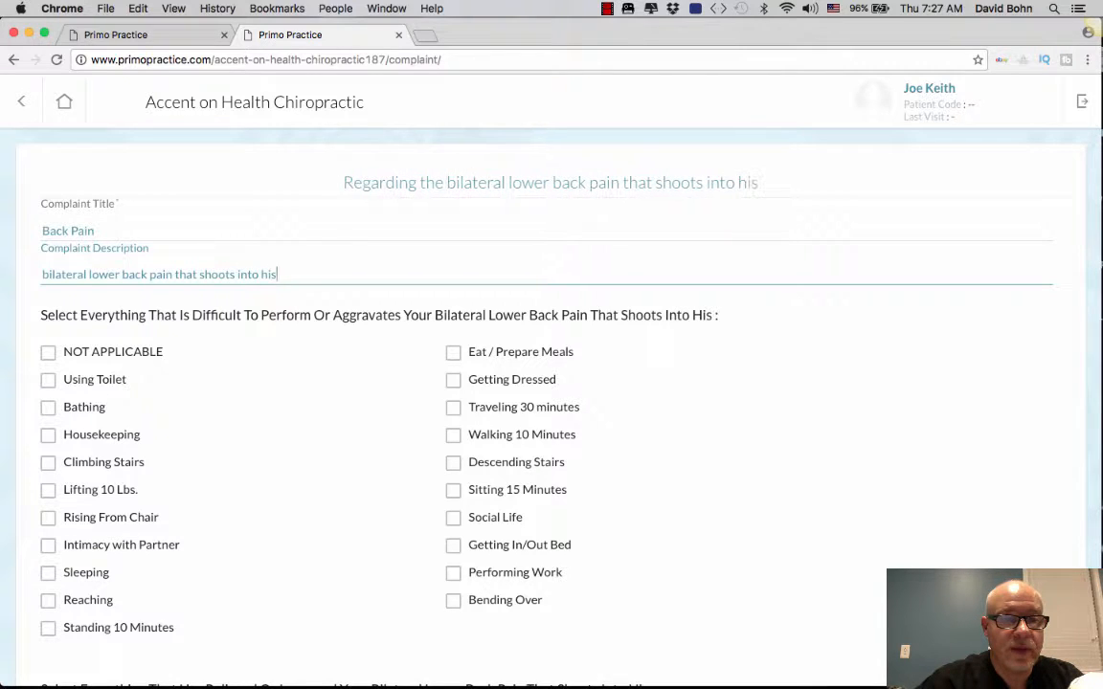
text( h)
key(BackSpace)
key(BackSpace)
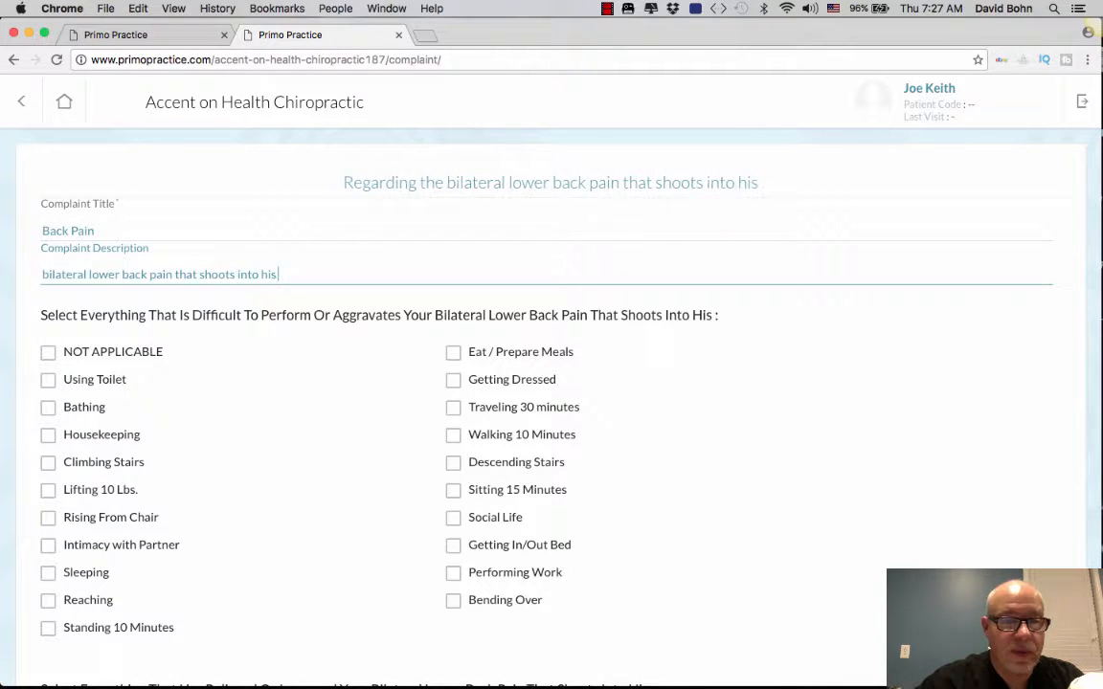
text(righ)
key(BackSpace)
key(BackSpace)
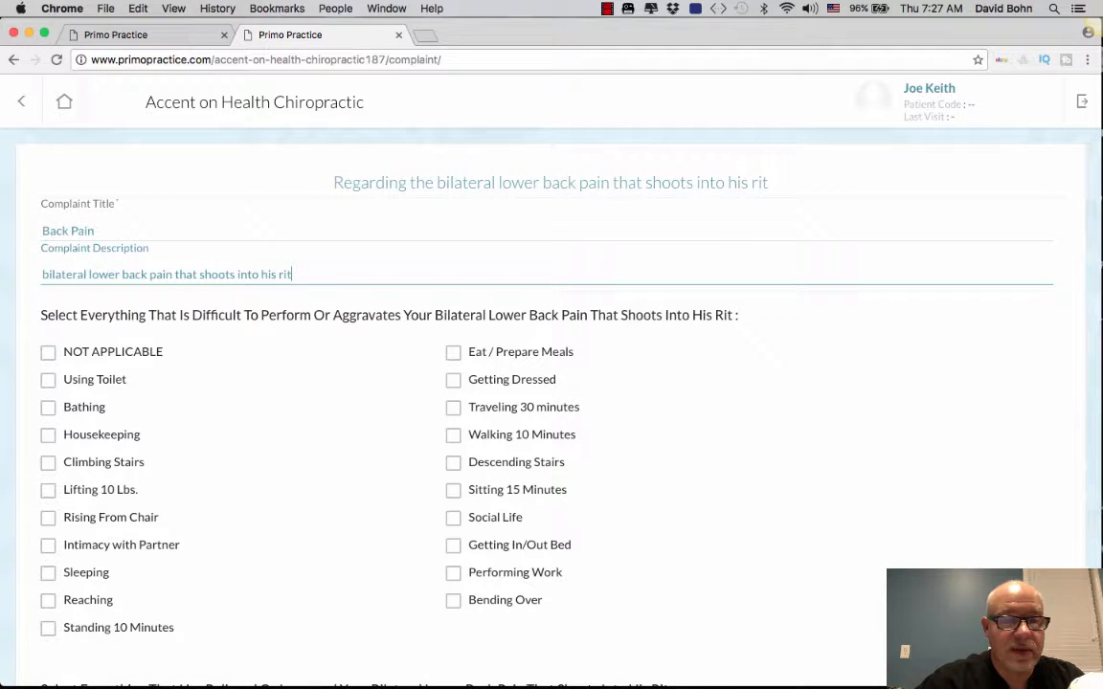
text(ght)
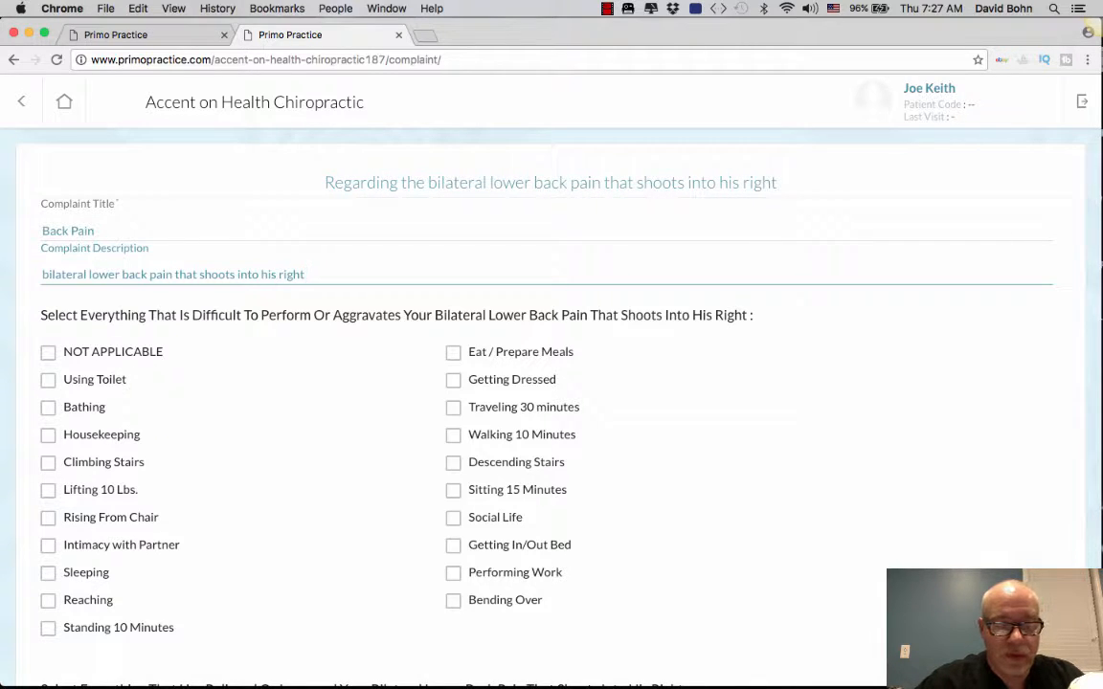
text( SI joint)
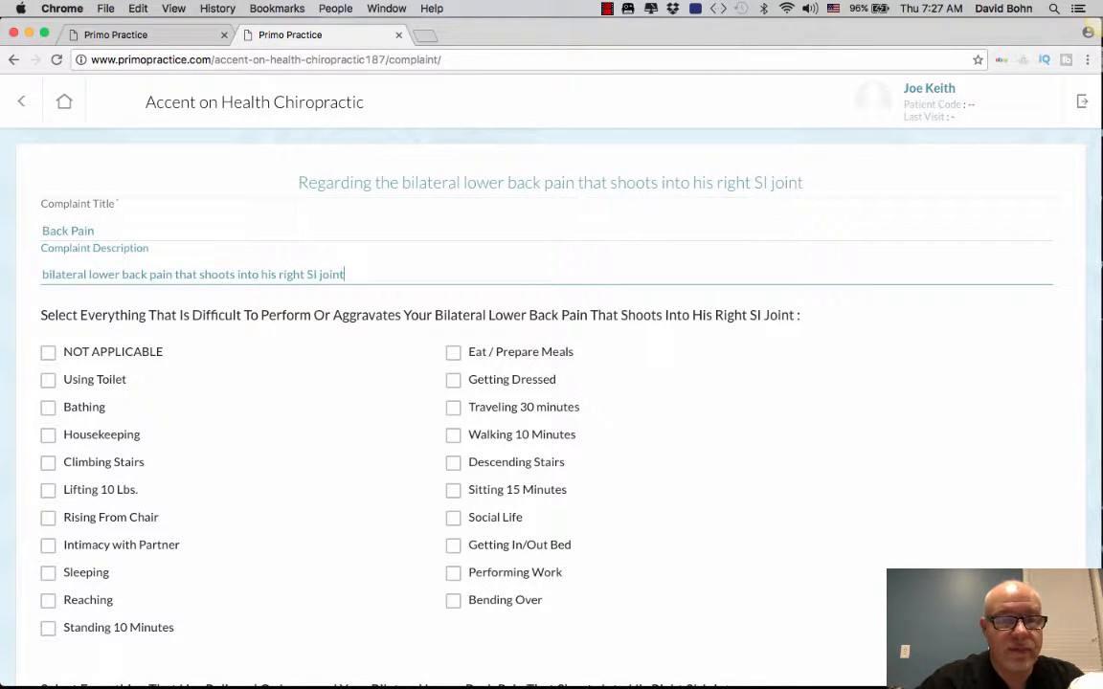
Step: Mark Using Toilet, Getting Dressed, Traveling, Climbing Stairs, Performing Work, Getting In/Out Bed, Sitting 15 Minutes as aggravating
scroll(88, 421, down, 1)
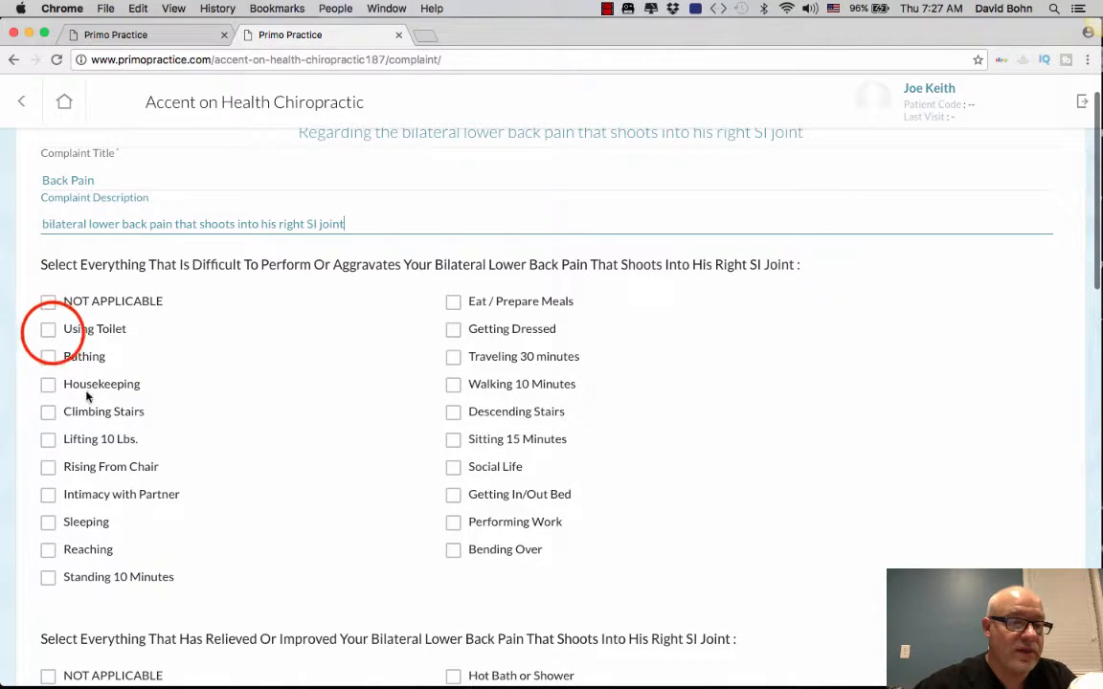
click(49, 329)
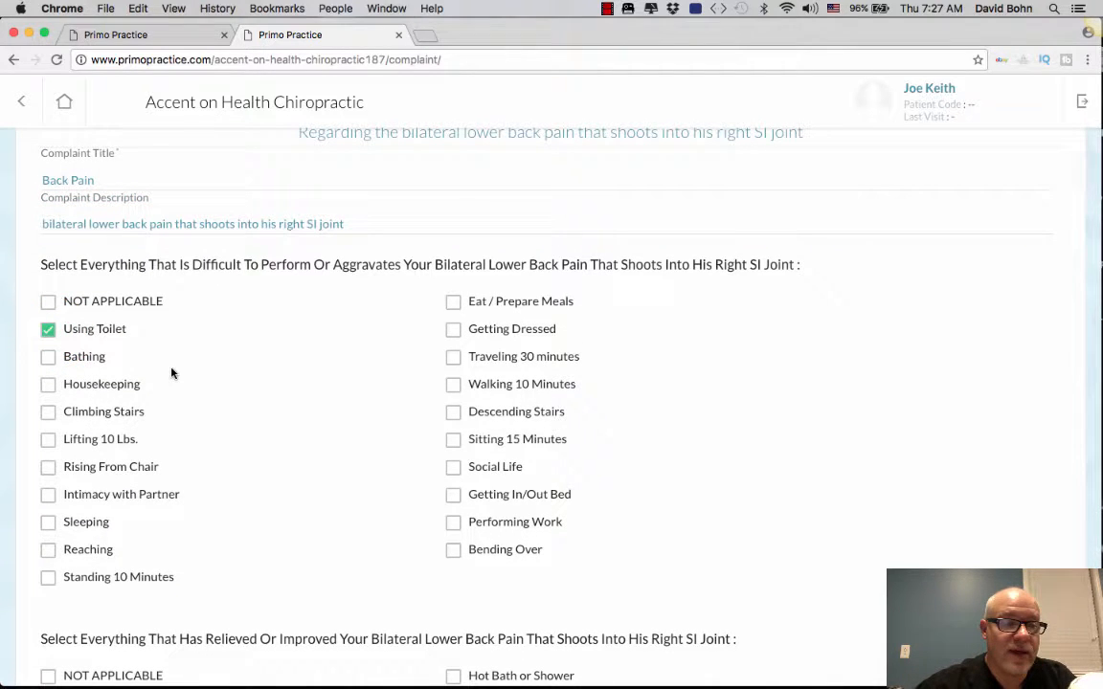
click(453, 329)
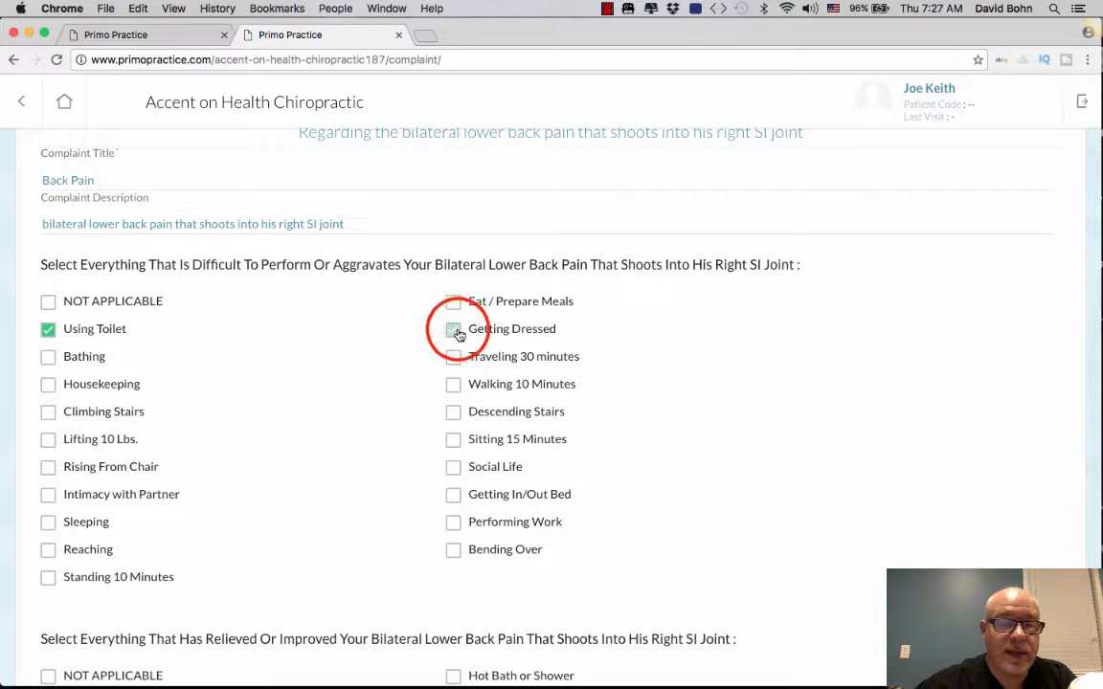
click(452, 356)
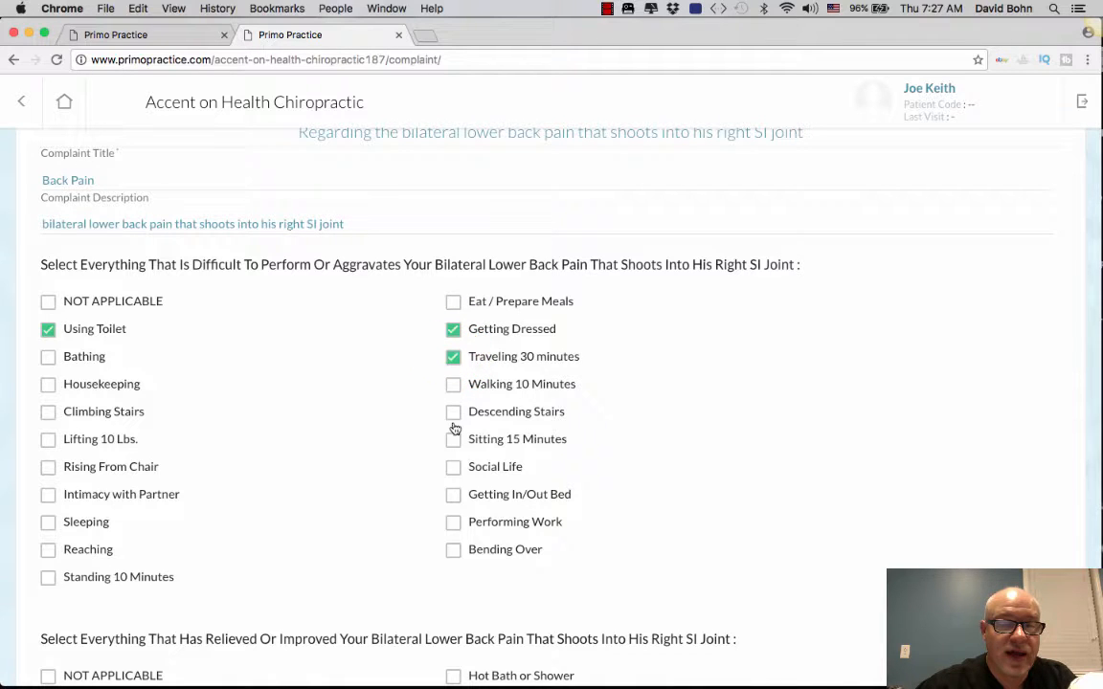
click(49, 413)
click(453, 522)
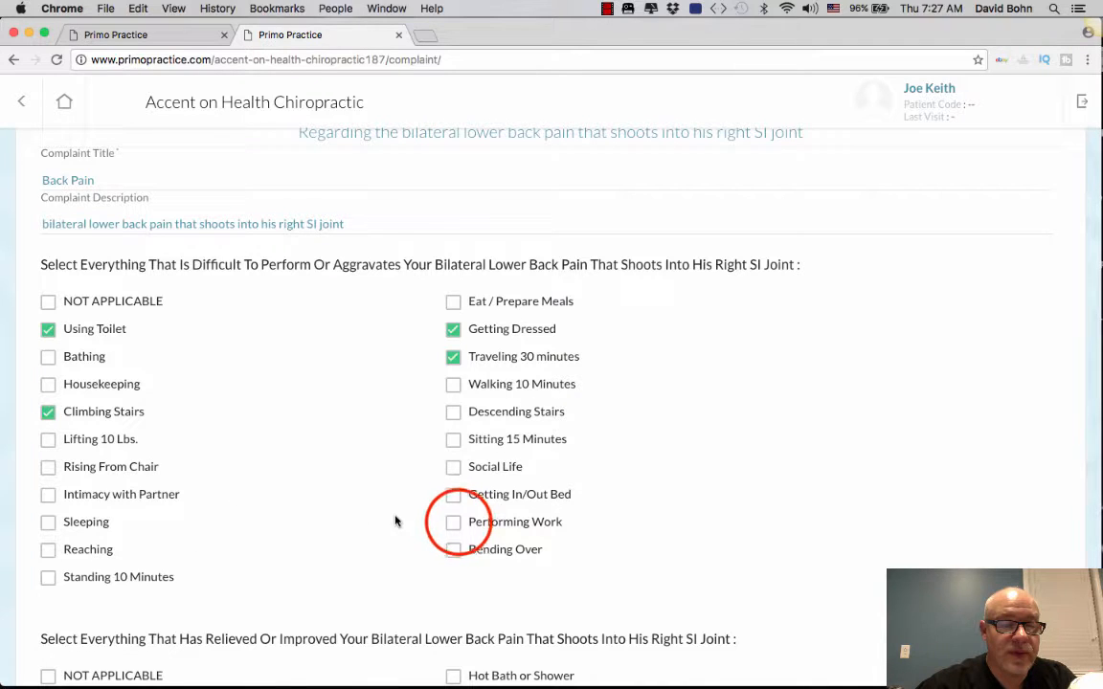
click(456, 493)
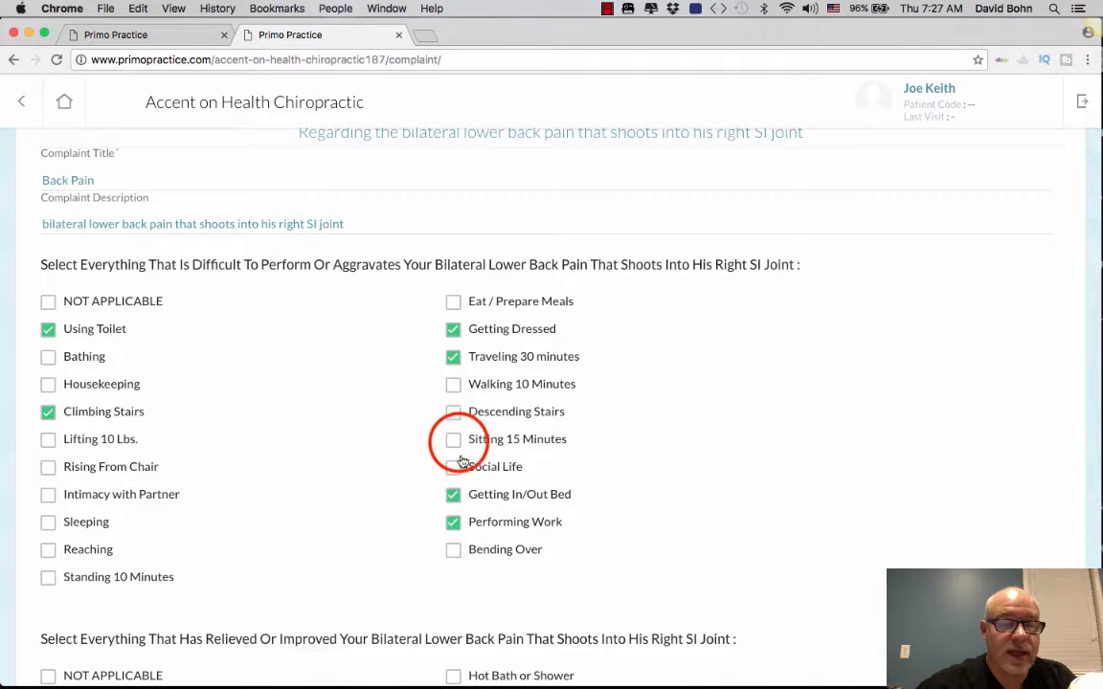
click(454, 440)
Step: Record Massage, Exercise and Topical Gel as relief and set frequency to Frequent, 75%
scroll(383, 543, down, 3)
scroll(383, 543, down, 5)
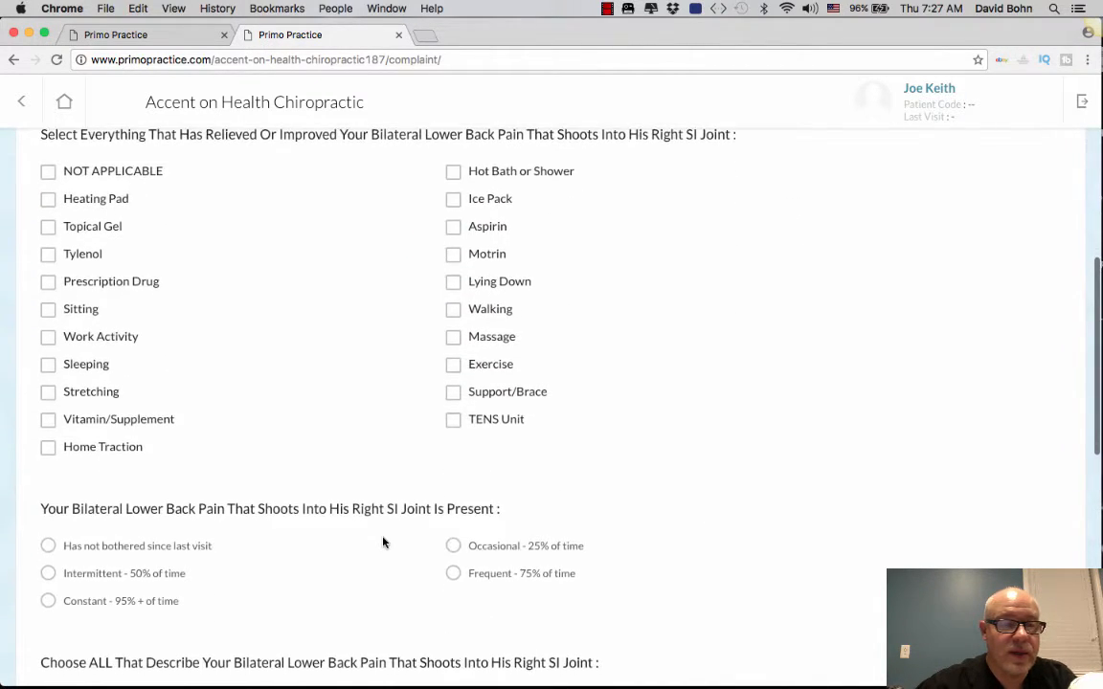
click(454, 338)
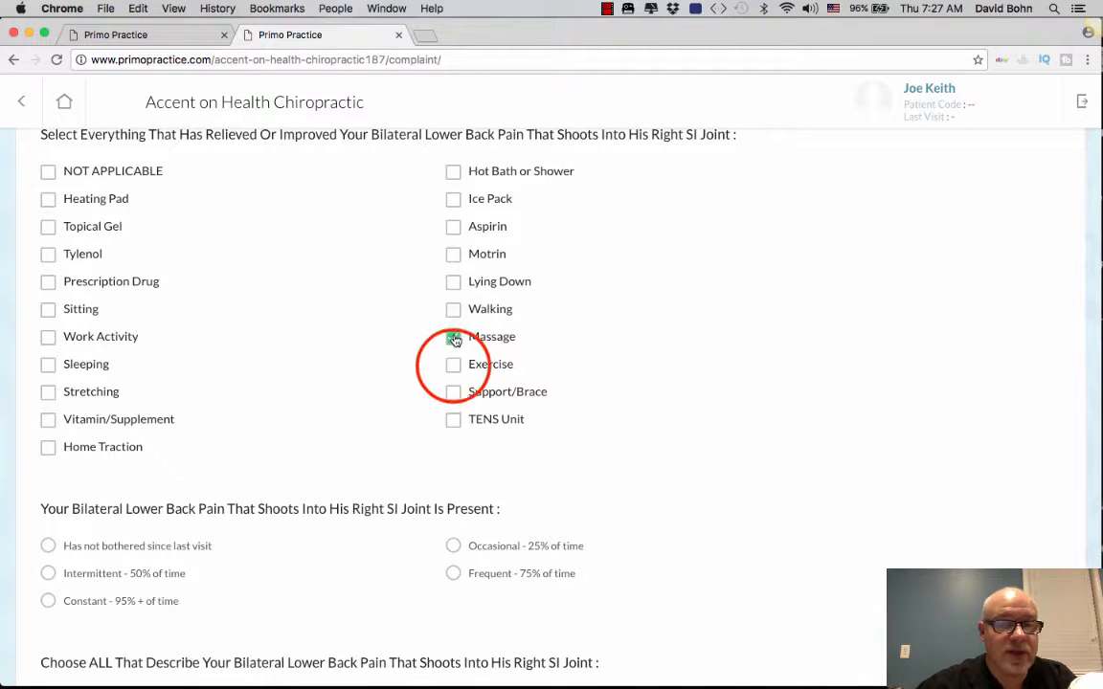
click(453, 365)
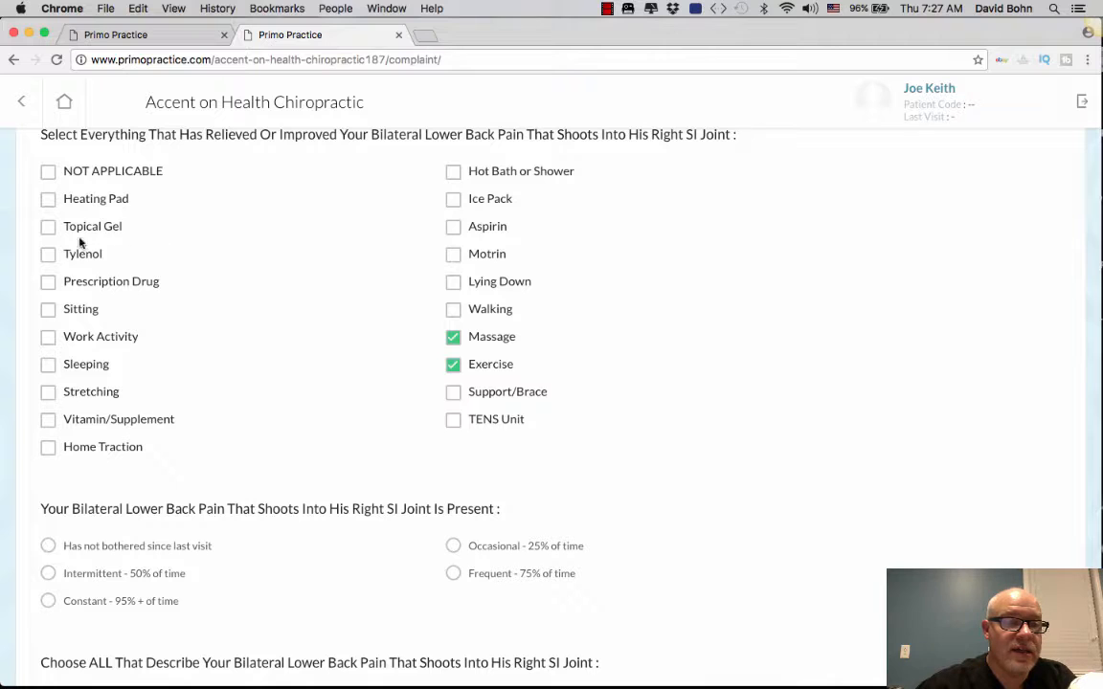
click(49, 228)
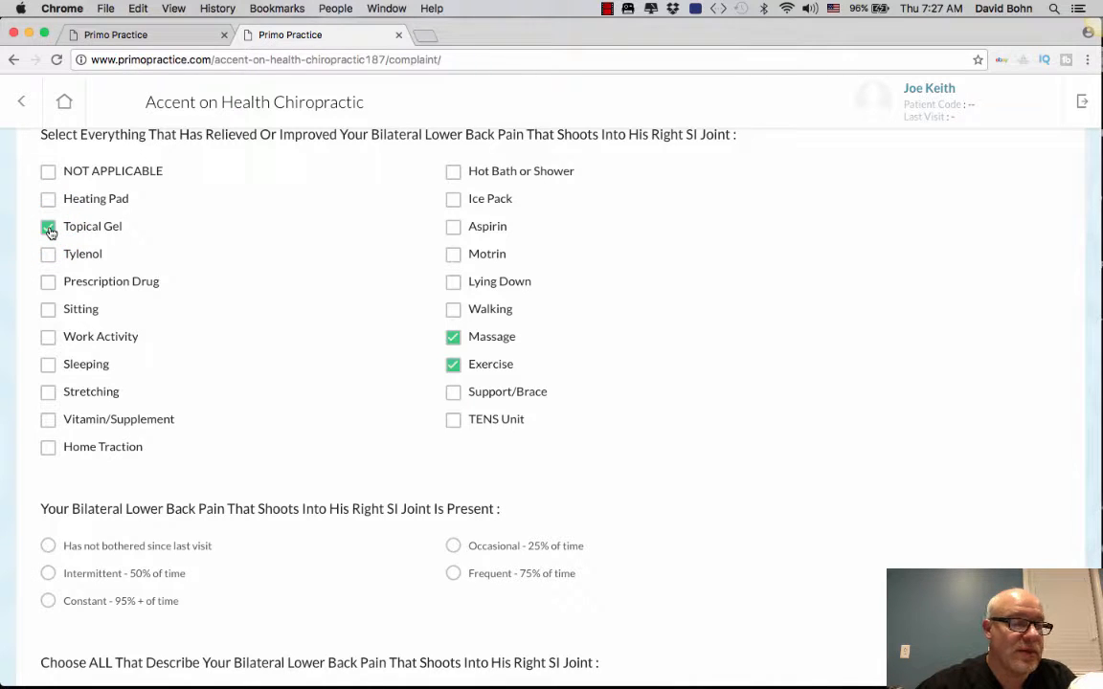
scroll(49, 235, down, 5)
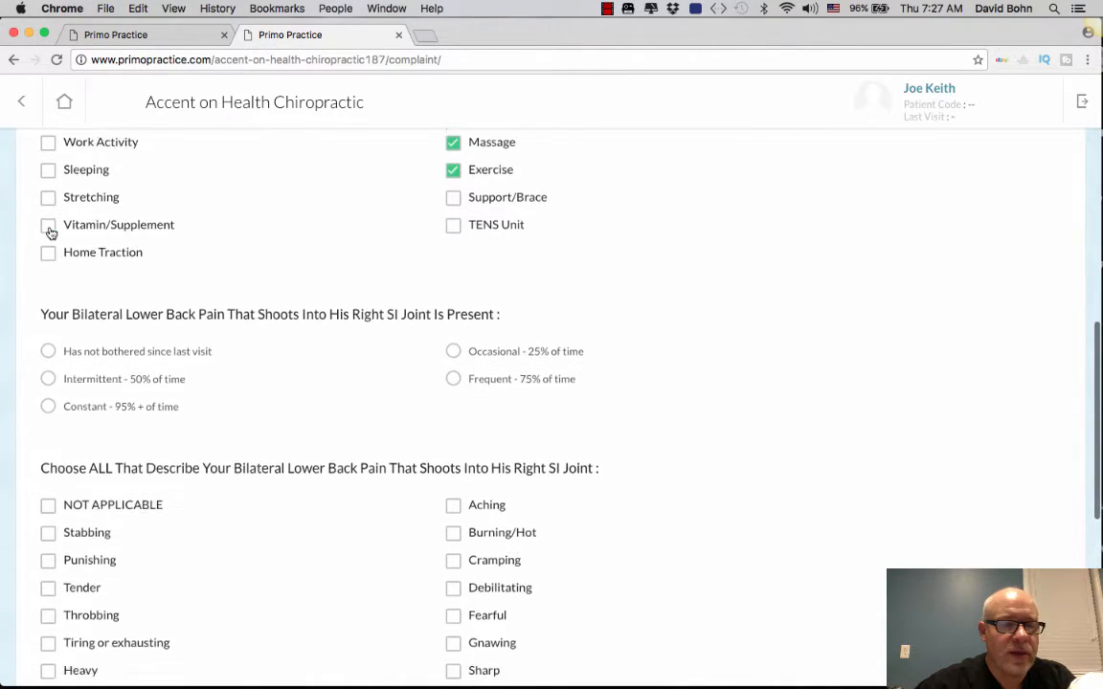
click(453, 324)
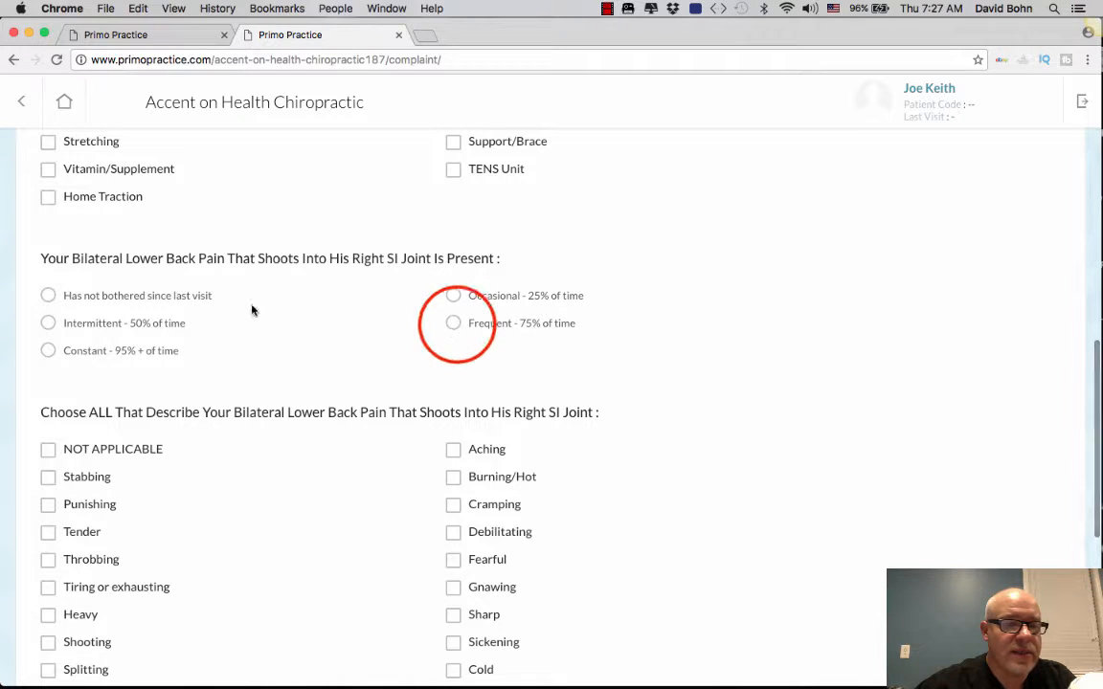
Step: Describe the back pain as Sharp, Irritated and Tight
scroll(458, 328, down, 4)
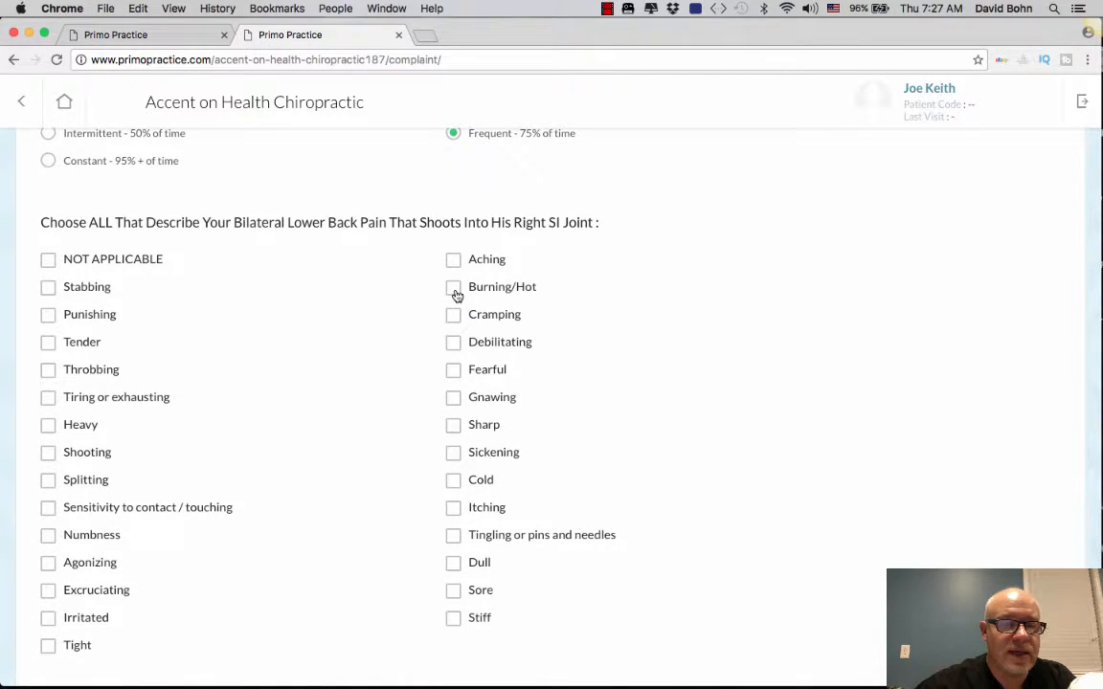
click(453, 424)
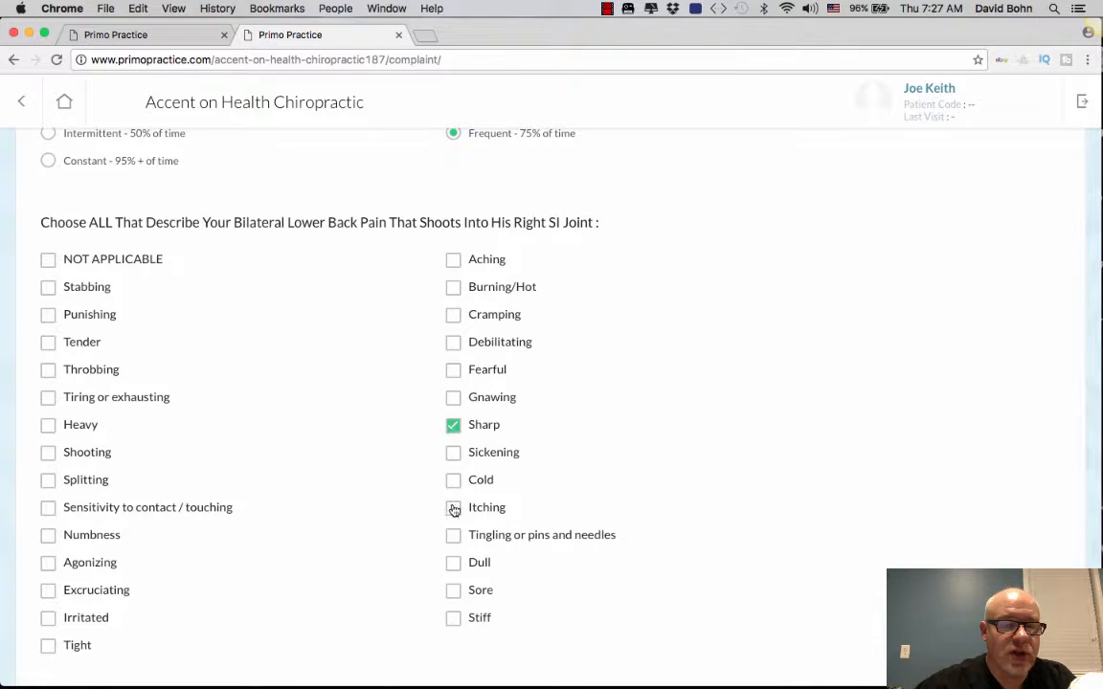
click(49, 618)
click(48, 646)
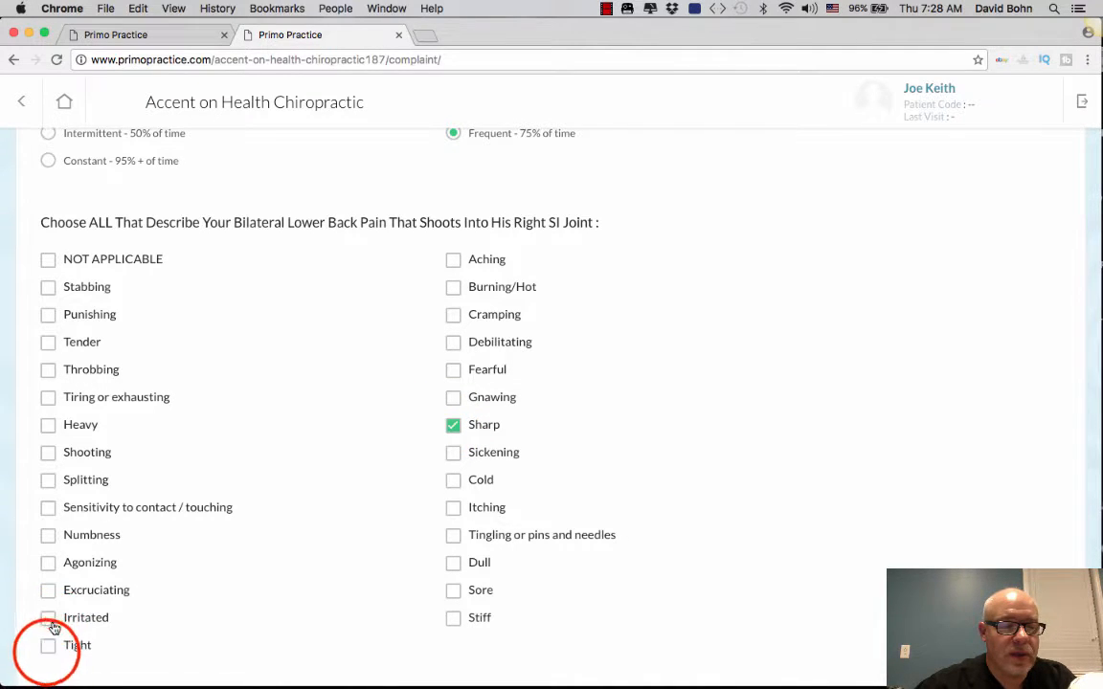
scroll(48, 658, down, 5)
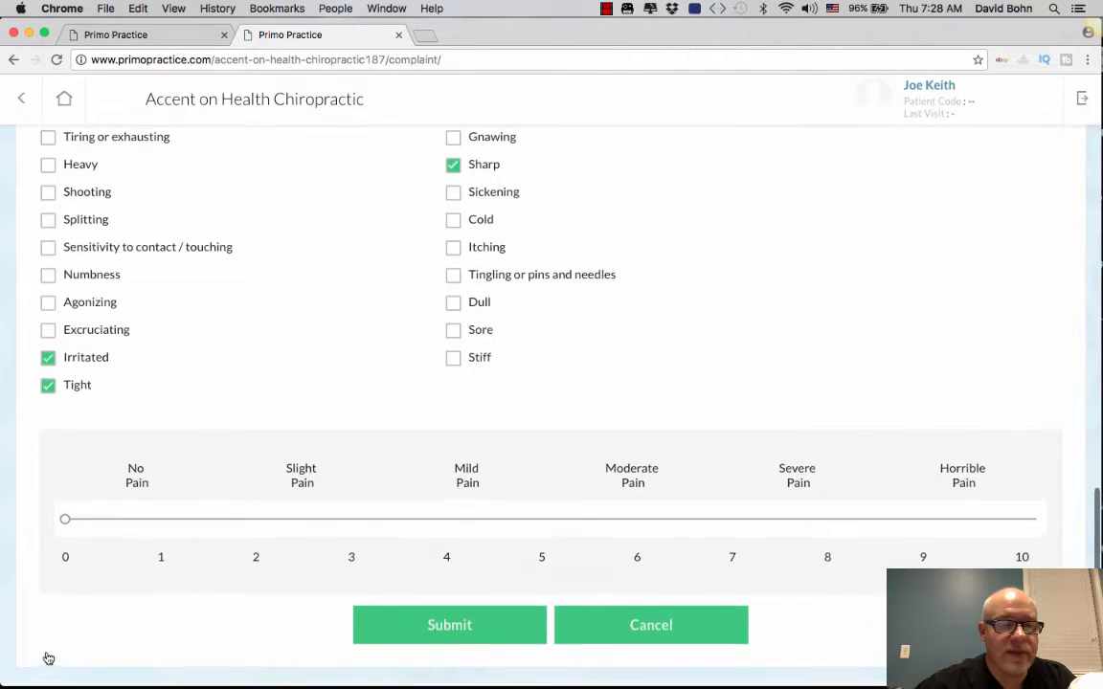
Step: Rate the back pain at 6, submit it, and confirm that all complaints are done
click(646, 526)
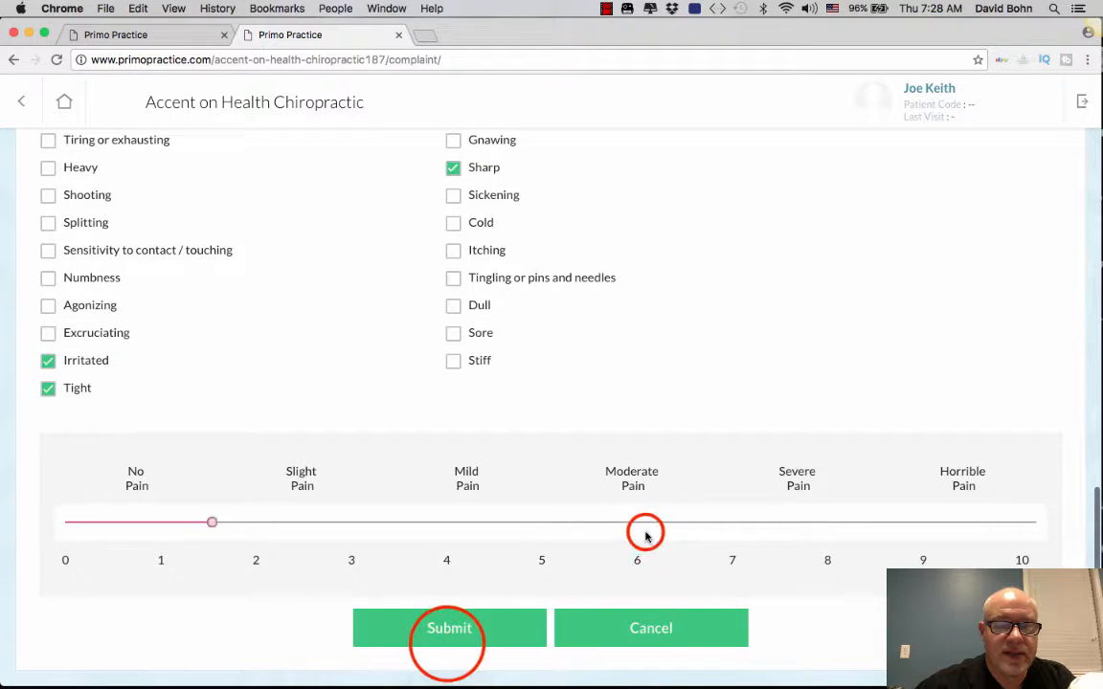
click(448, 649)
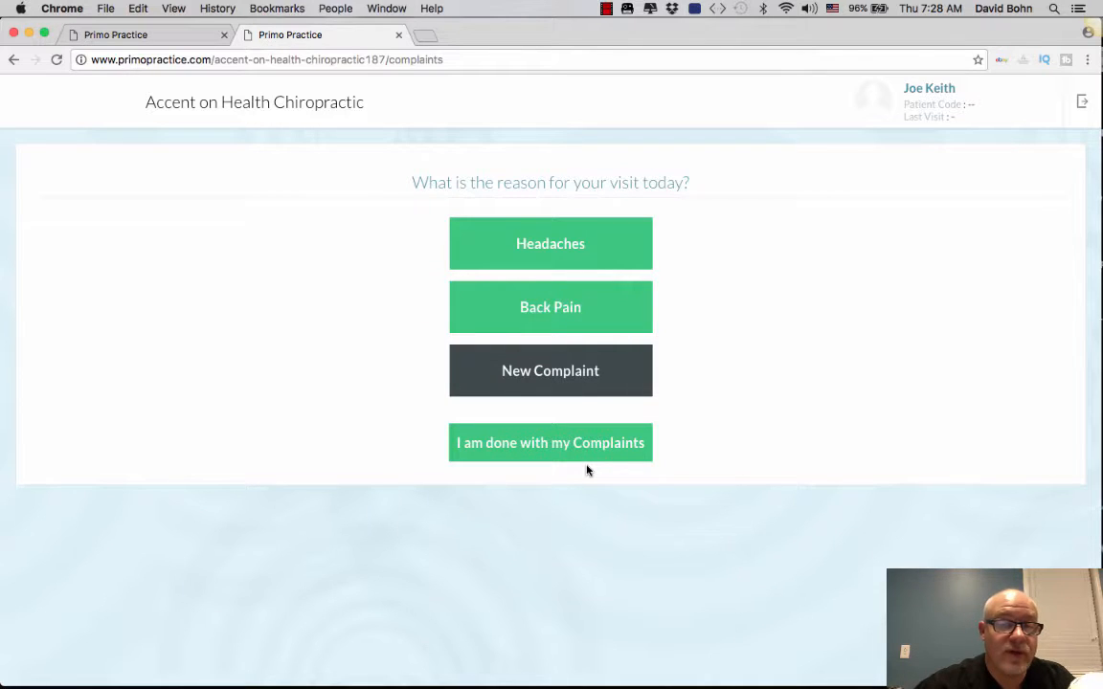
click(514, 445)
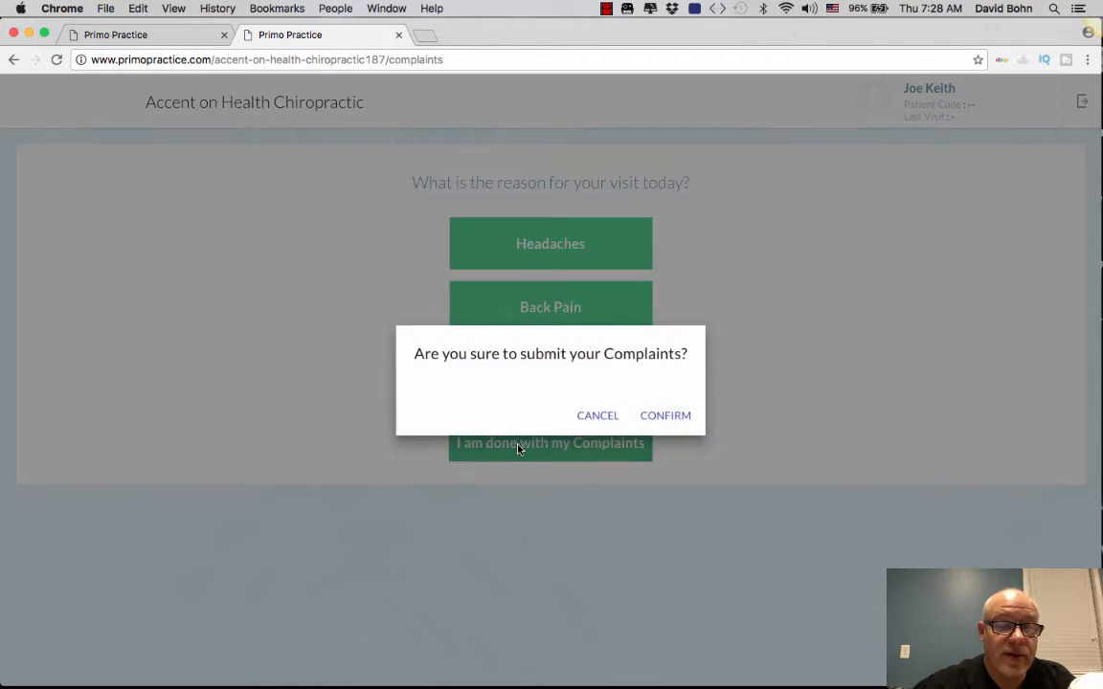
click(668, 416)
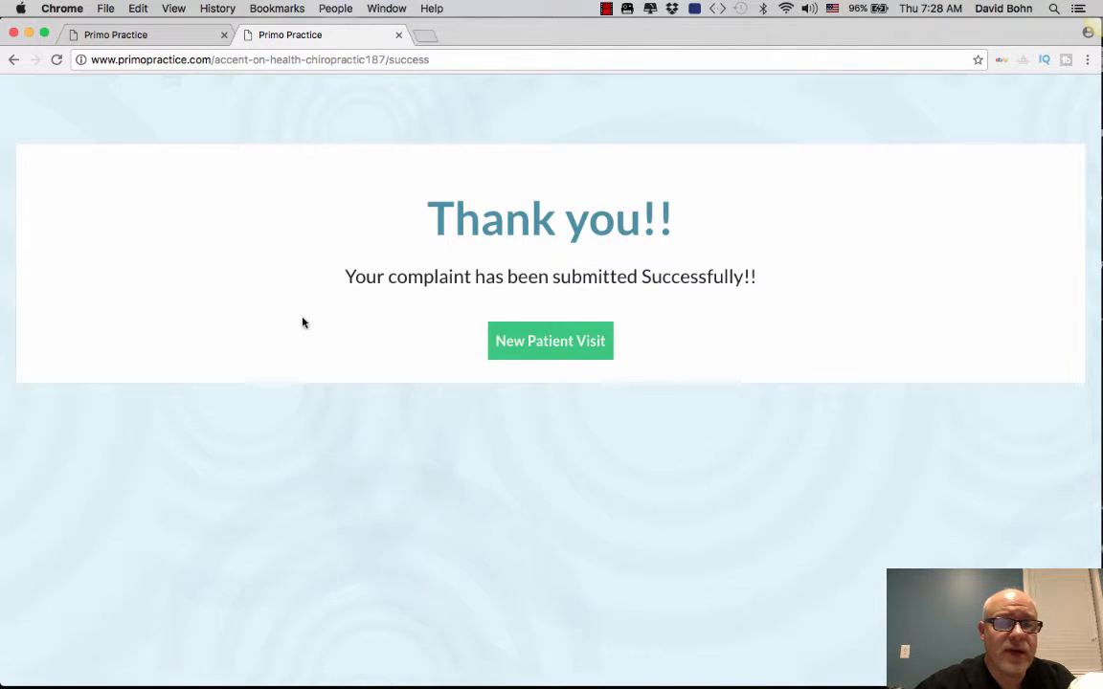
Step: Return to the first browser tab showing the provider Home page with today's appointments
click(169, 34)
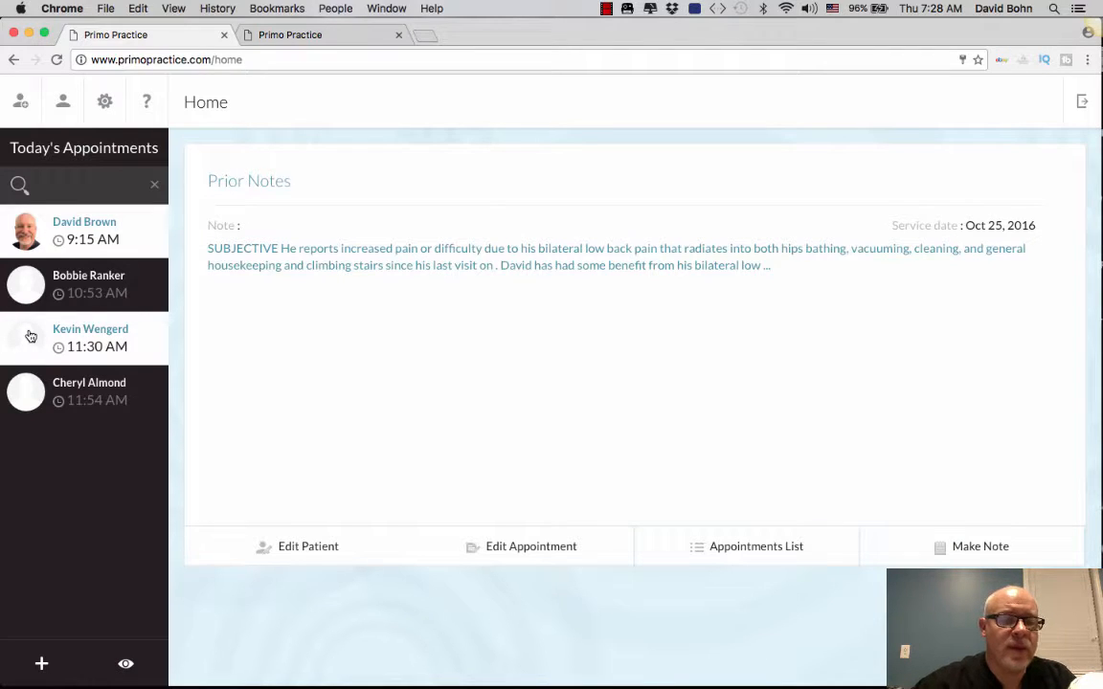
Step: Sign back in to the practice account with the clinic ID and show the Existing Patients list
click(62, 101)
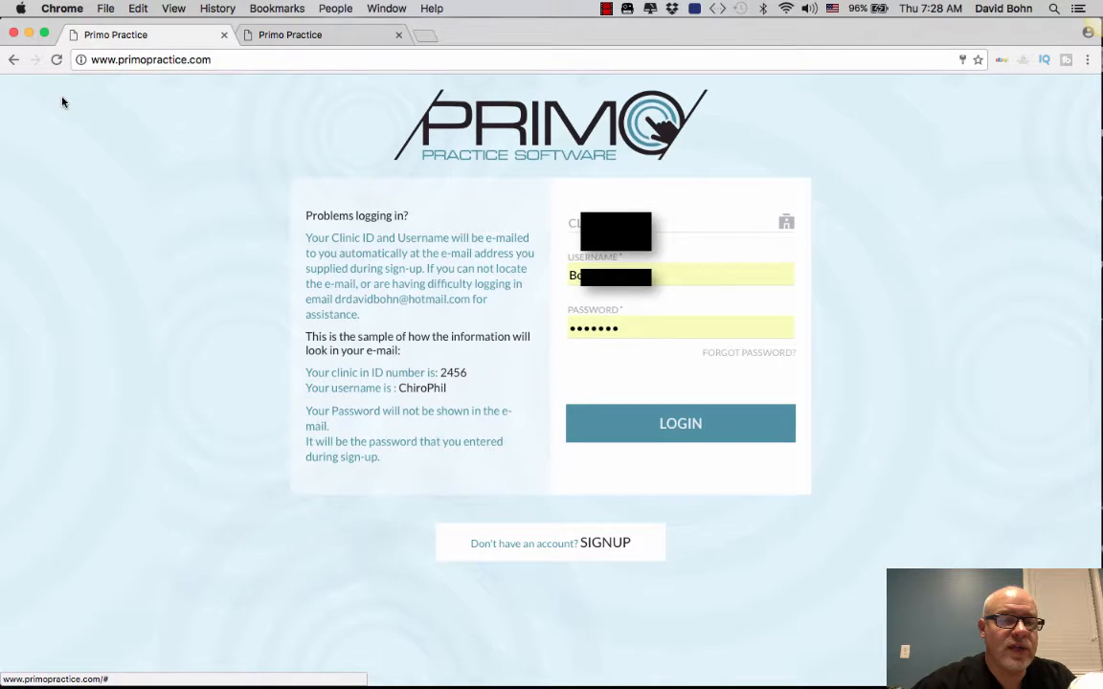
click(594, 228)
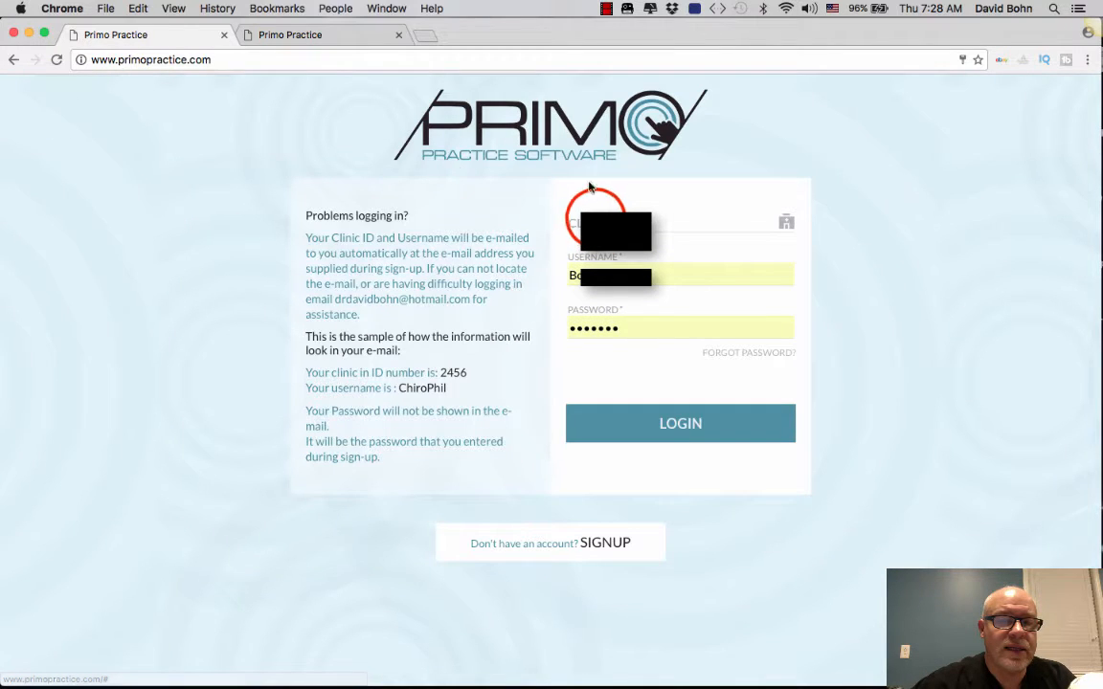
text(18)
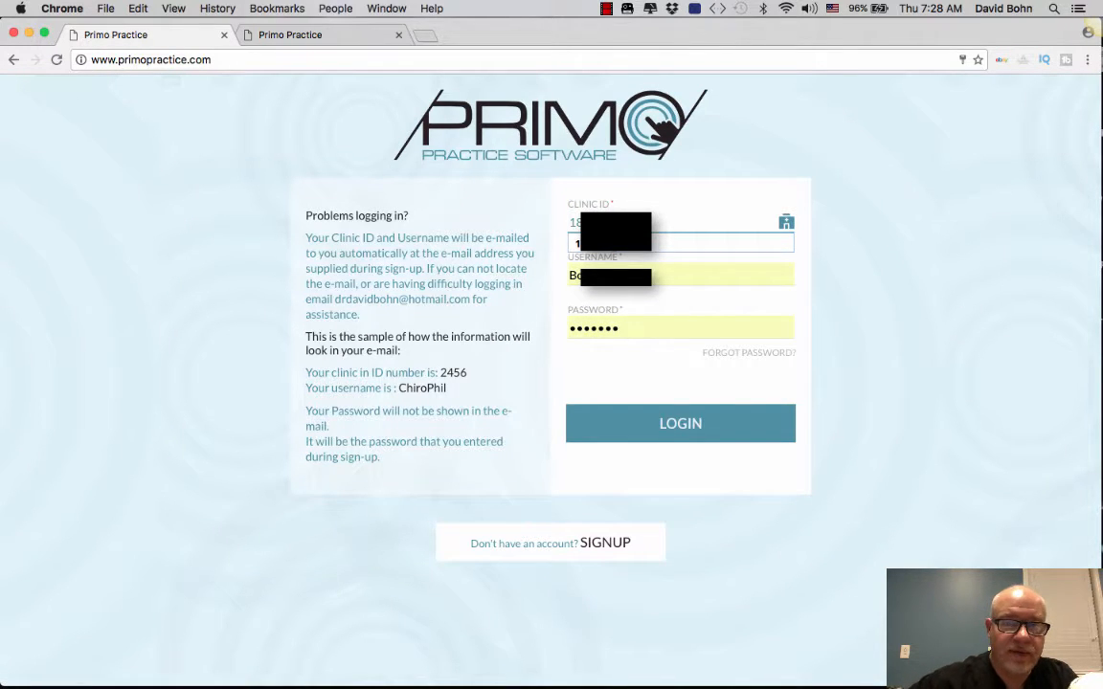
click(704, 424)
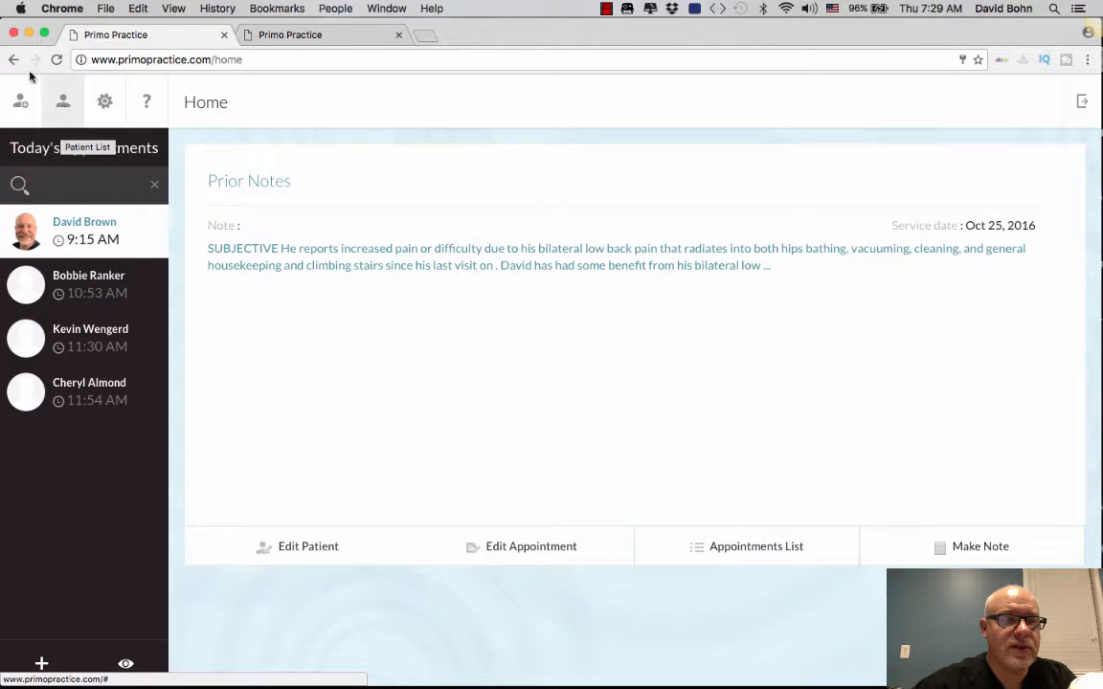
click(62, 117)
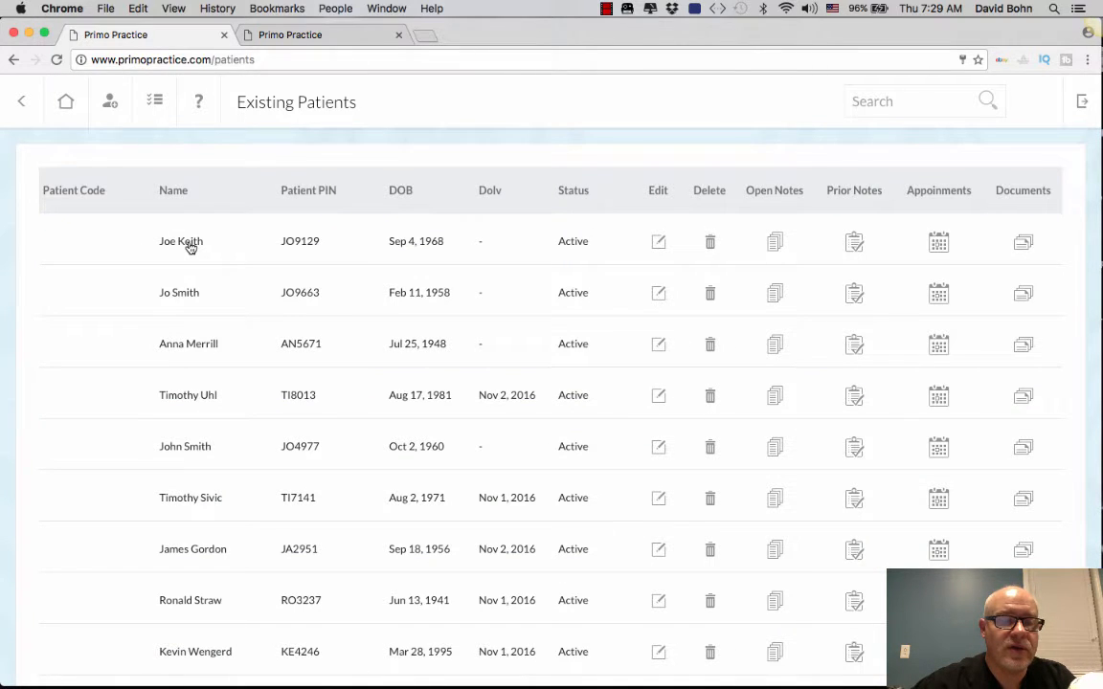
click(191, 246)
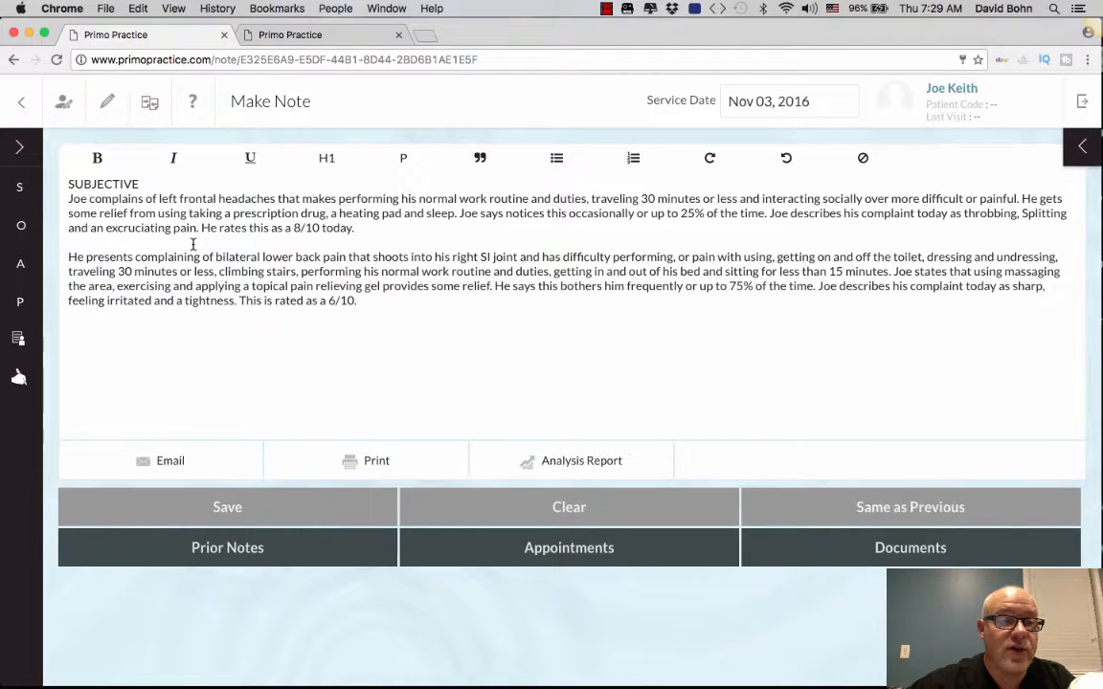
click(23, 108)
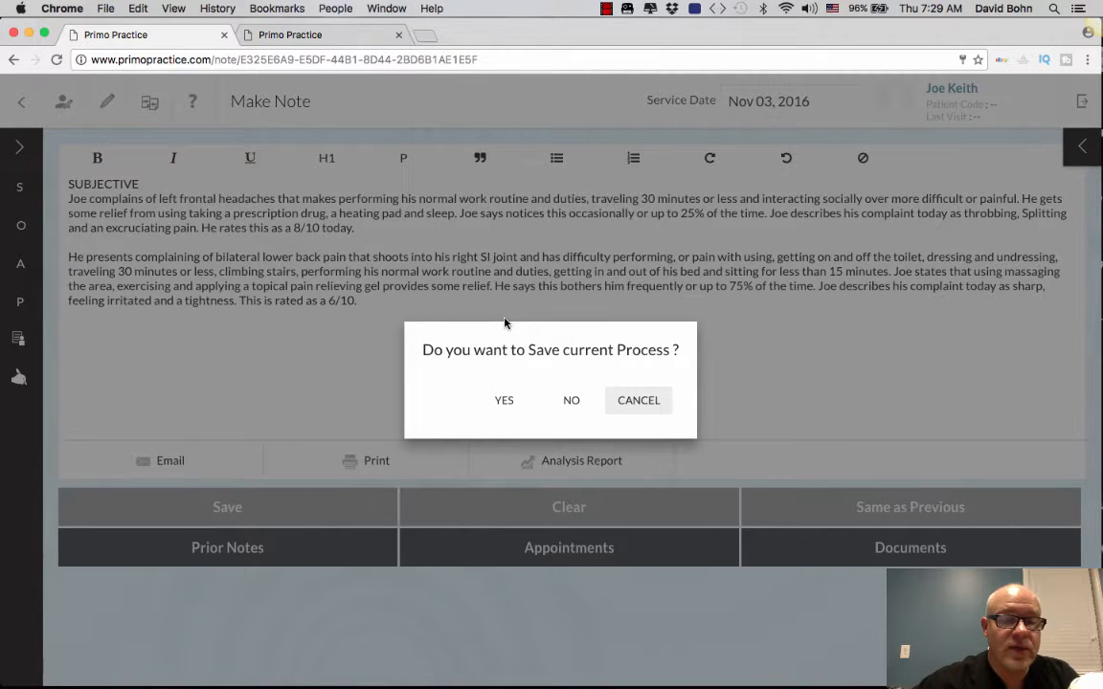
click(502, 401)
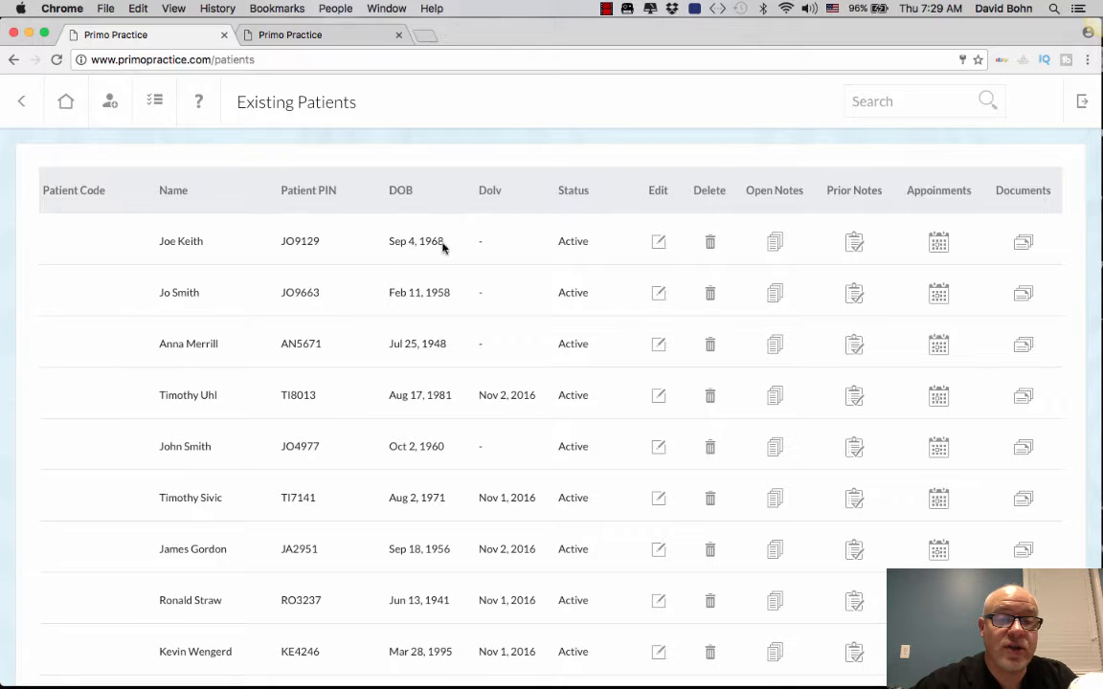
click(778, 247)
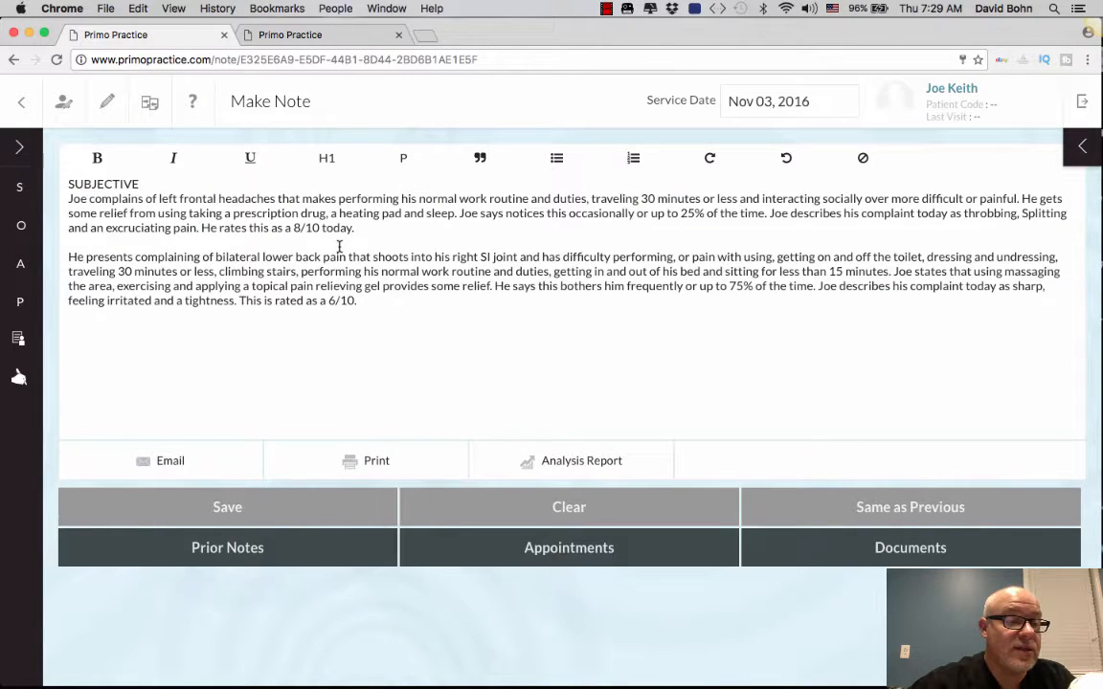
Step: Add an Objective Posture Analysis: nose rotated right, left hip high, pelvis rotated anterior
click(22, 230)
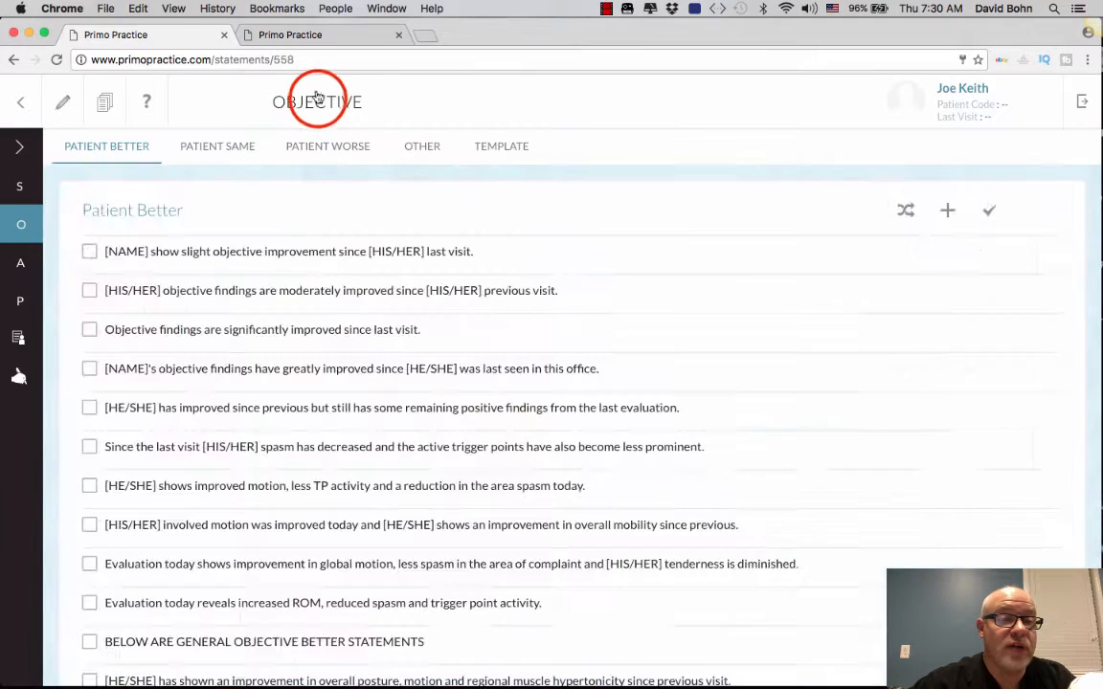
click(423, 143)
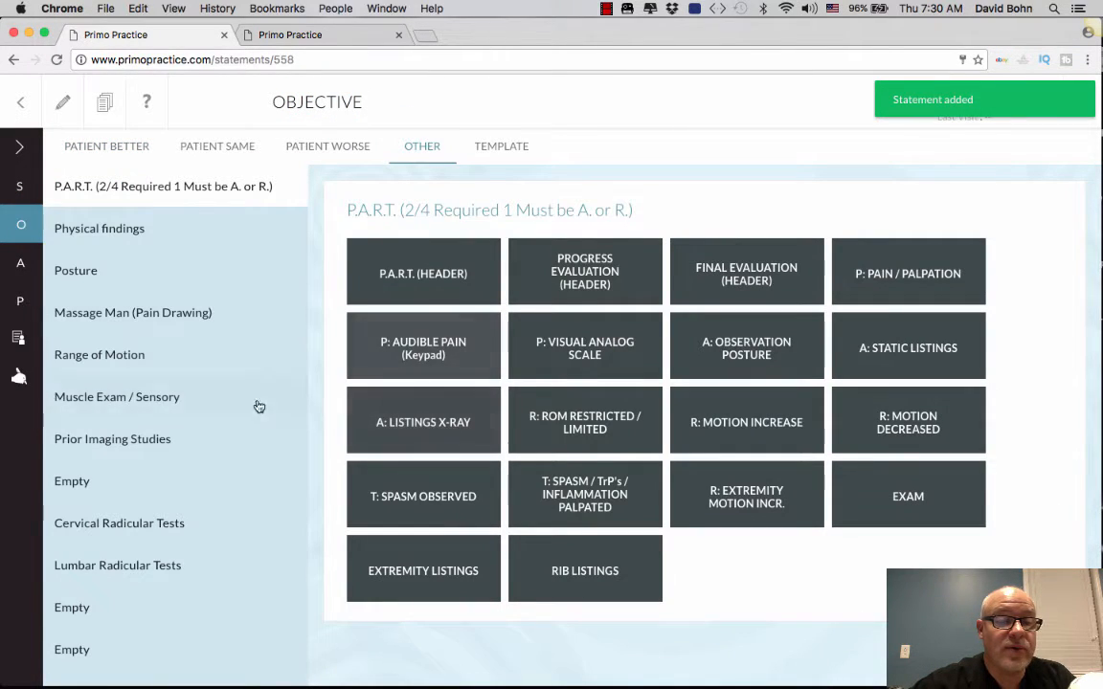
click(185, 276)
click(598, 253)
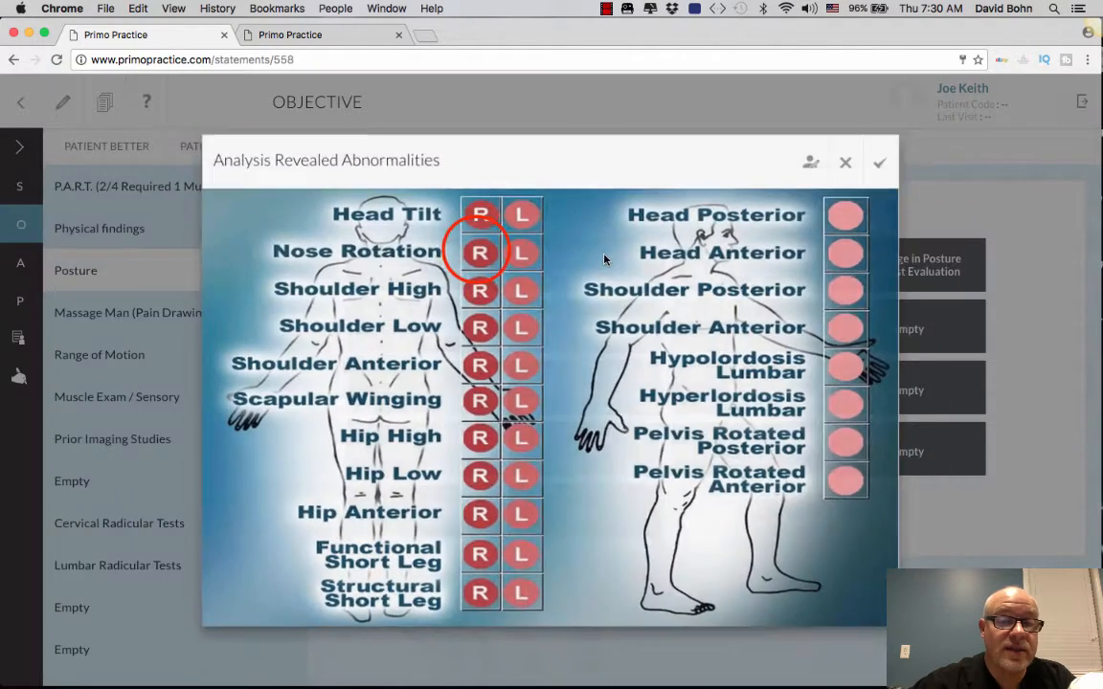
click(477, 249)
click(518, 438)
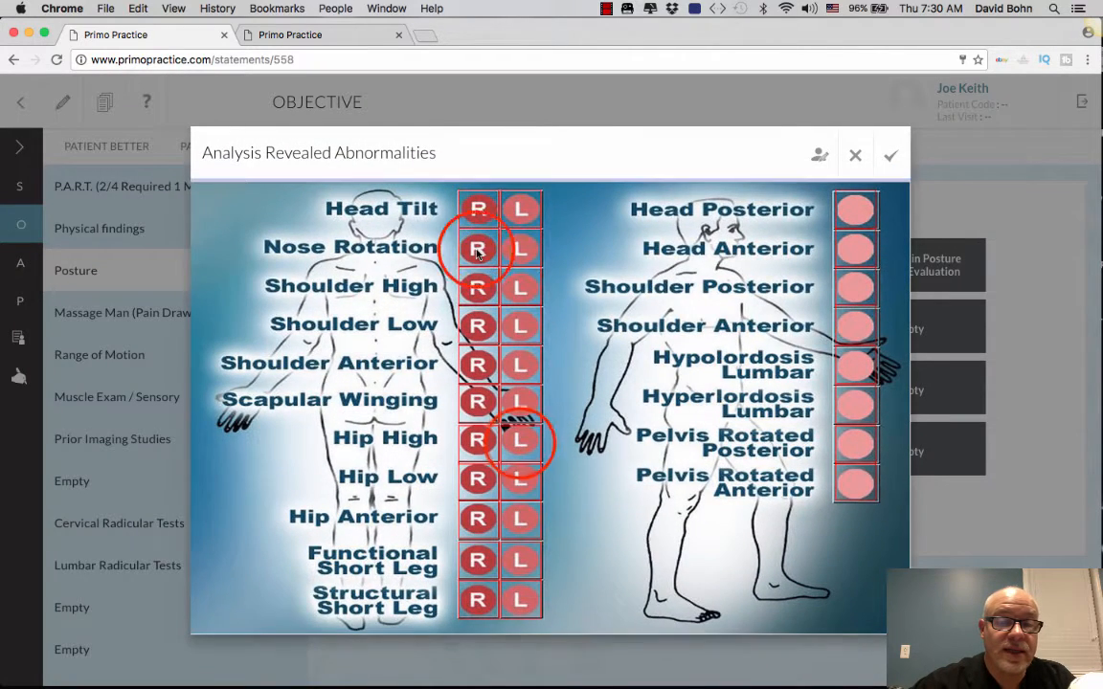
click(518, 439)
click(853, 483)
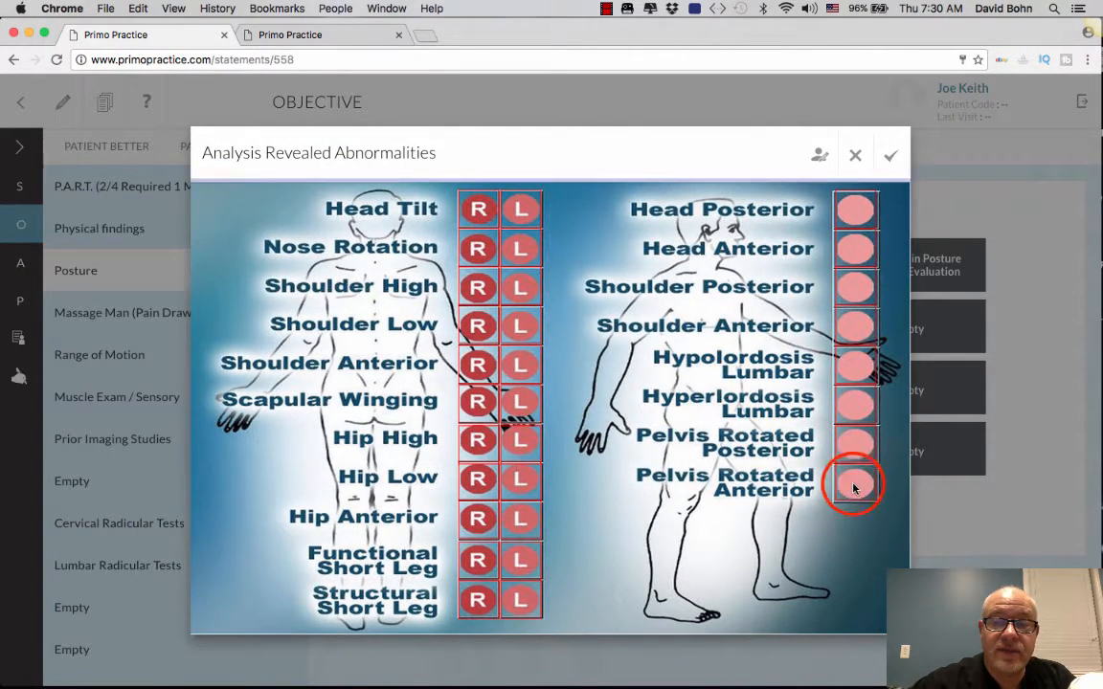
click(890, 155)
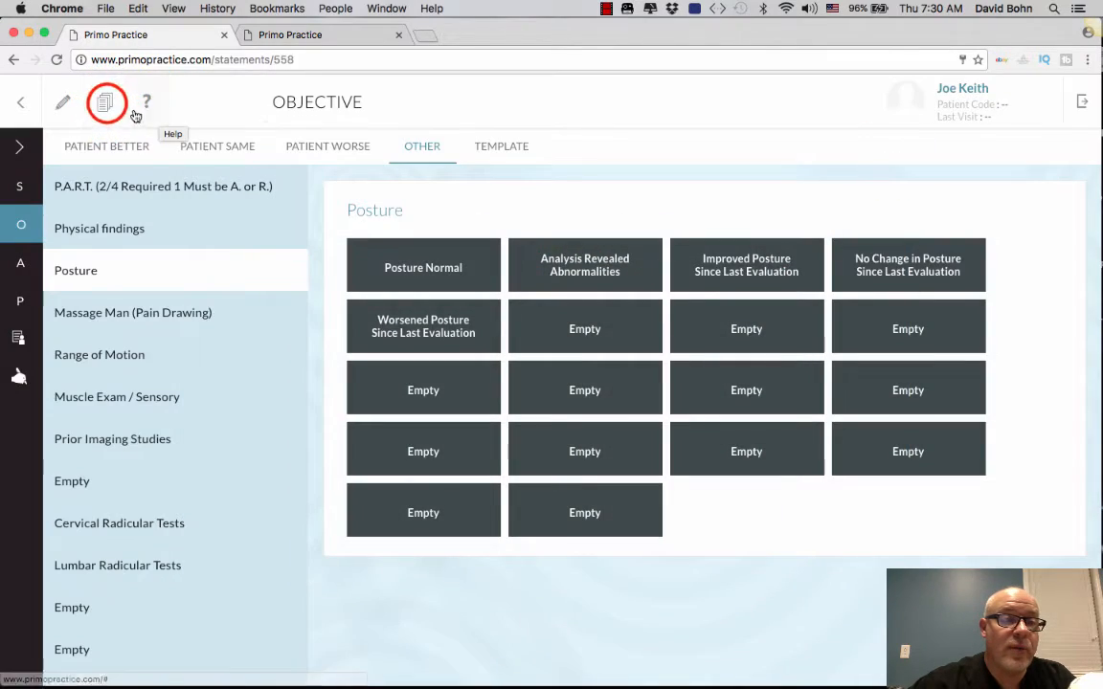
Step: Preview the full note text, then return from the note editor
click(104, 102)
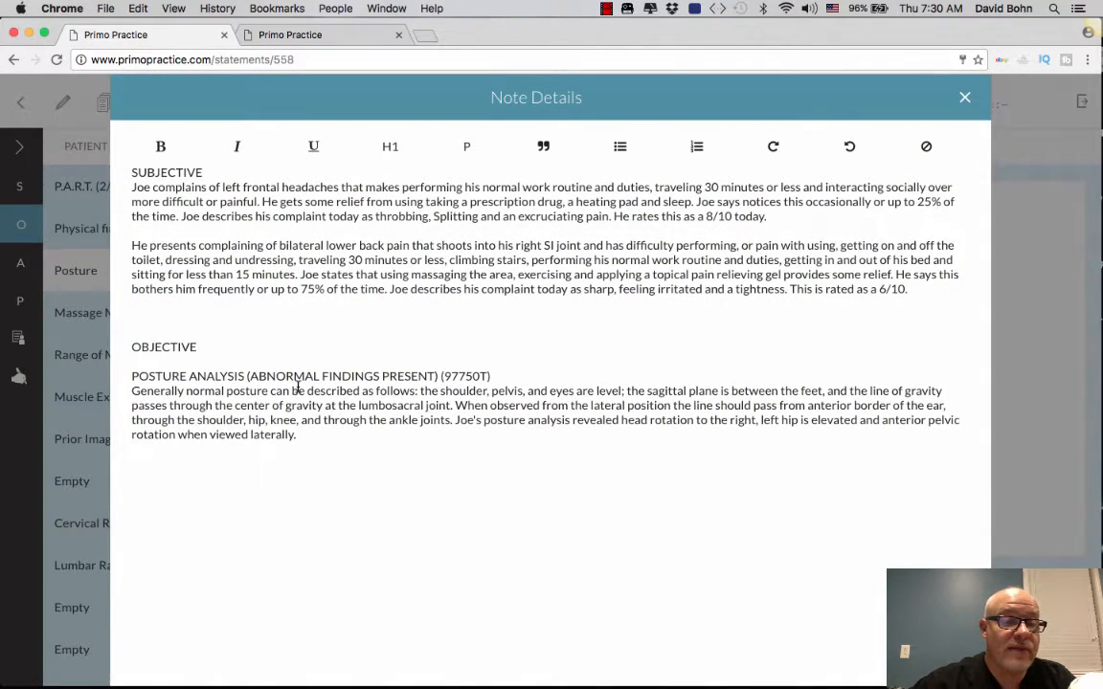
click(966, 99)
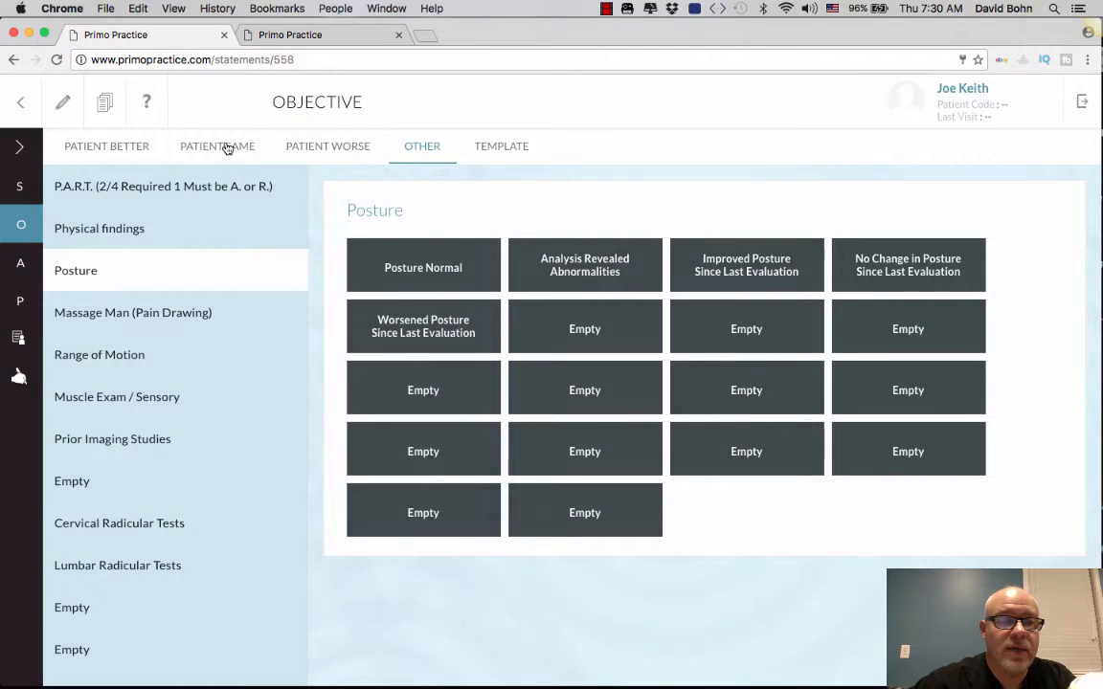
click(21, 104)
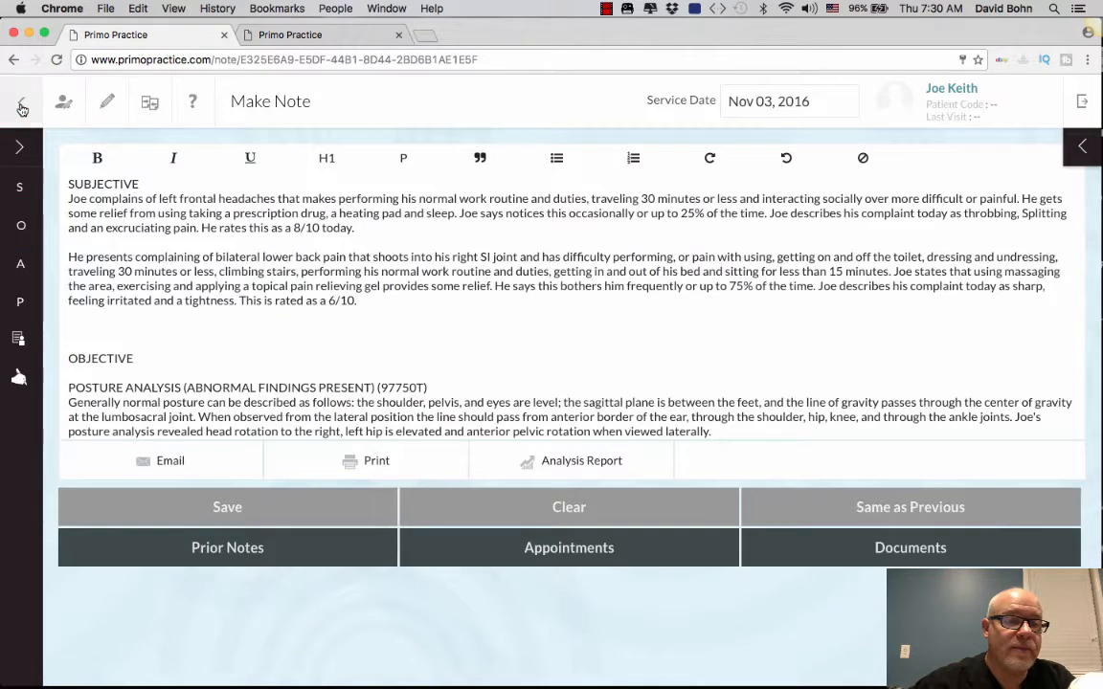
click(21, 105)
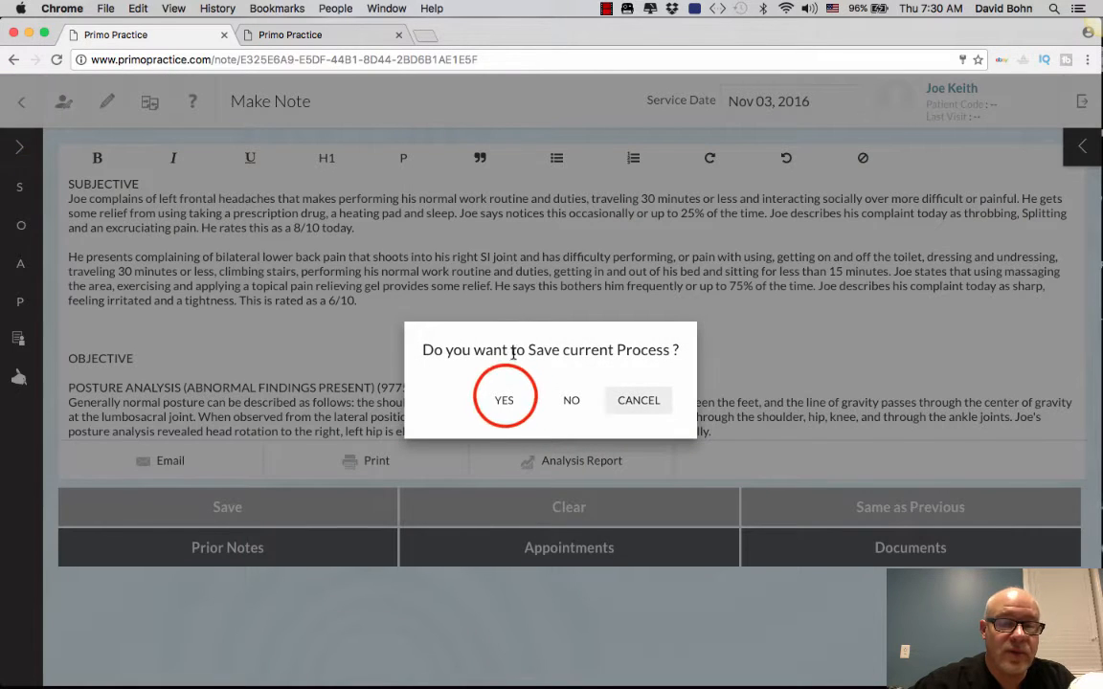
Step: Save the posture note, reopen it from the patient list, and save again to return Home
click(505, 399)
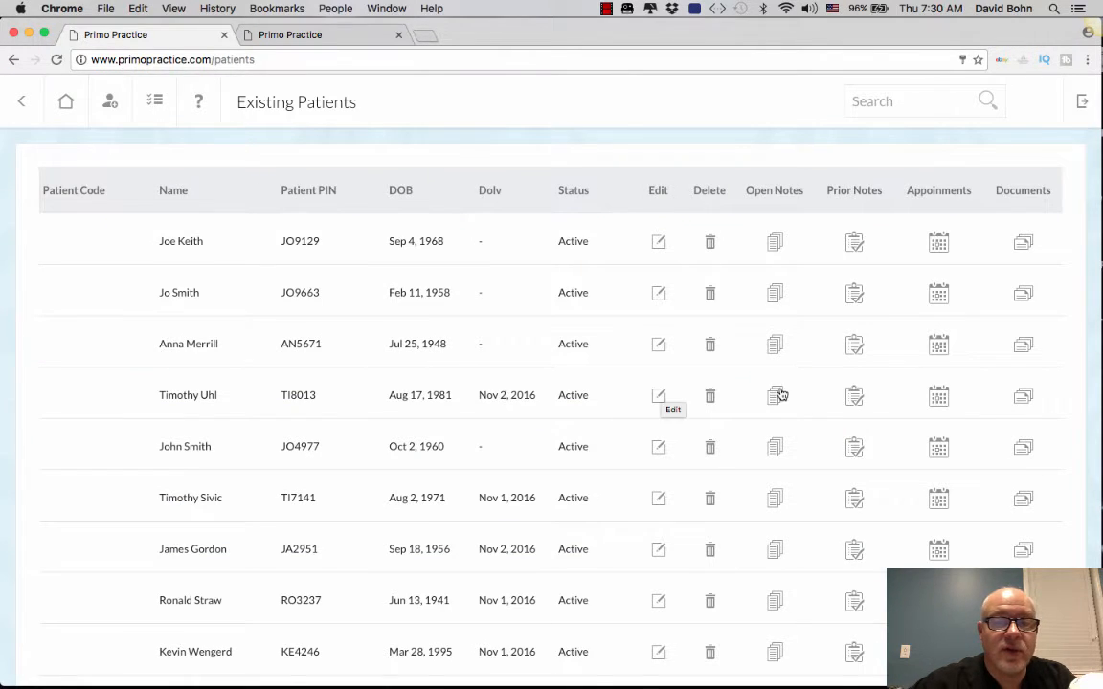
click(777, 244)
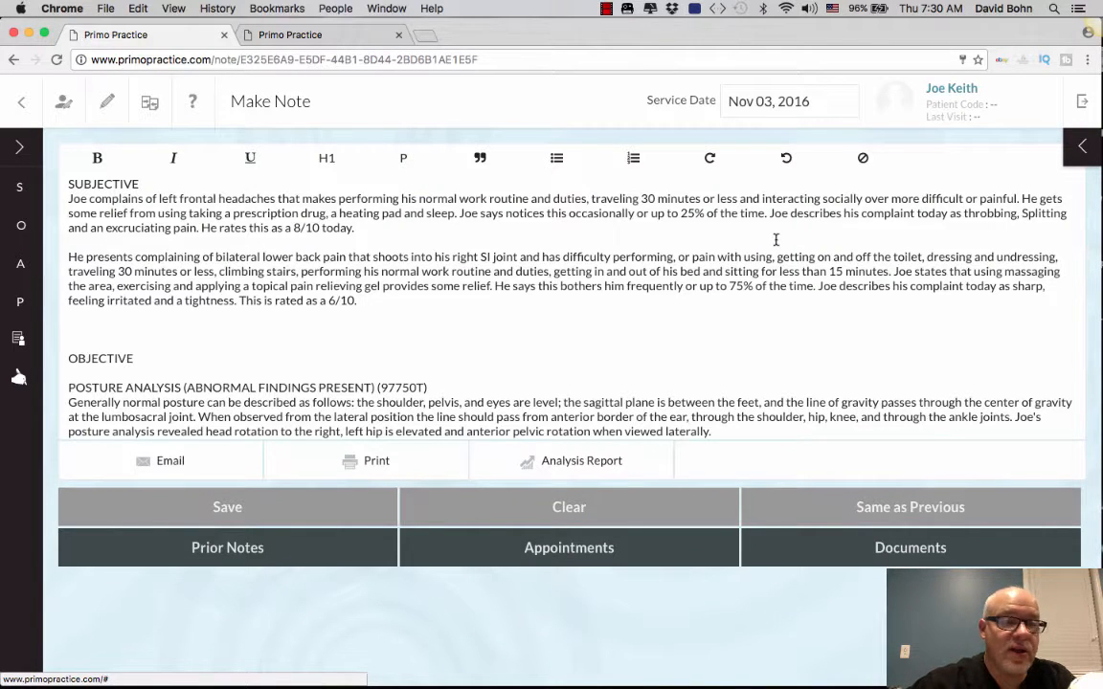
click(22, 103)
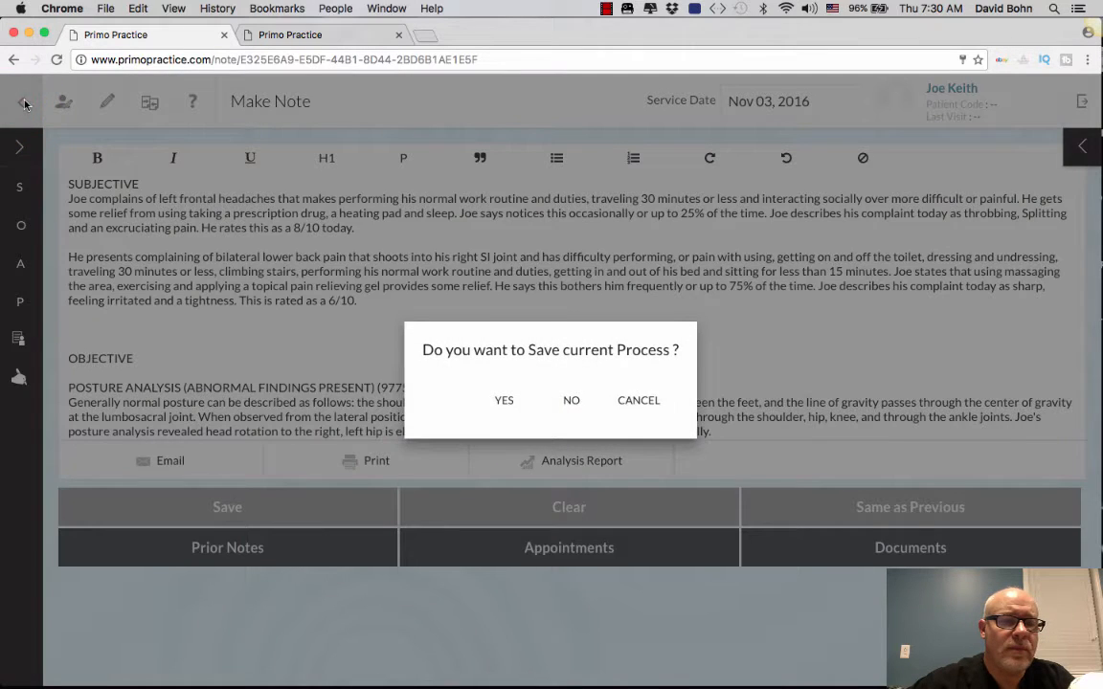
click(505, 401)
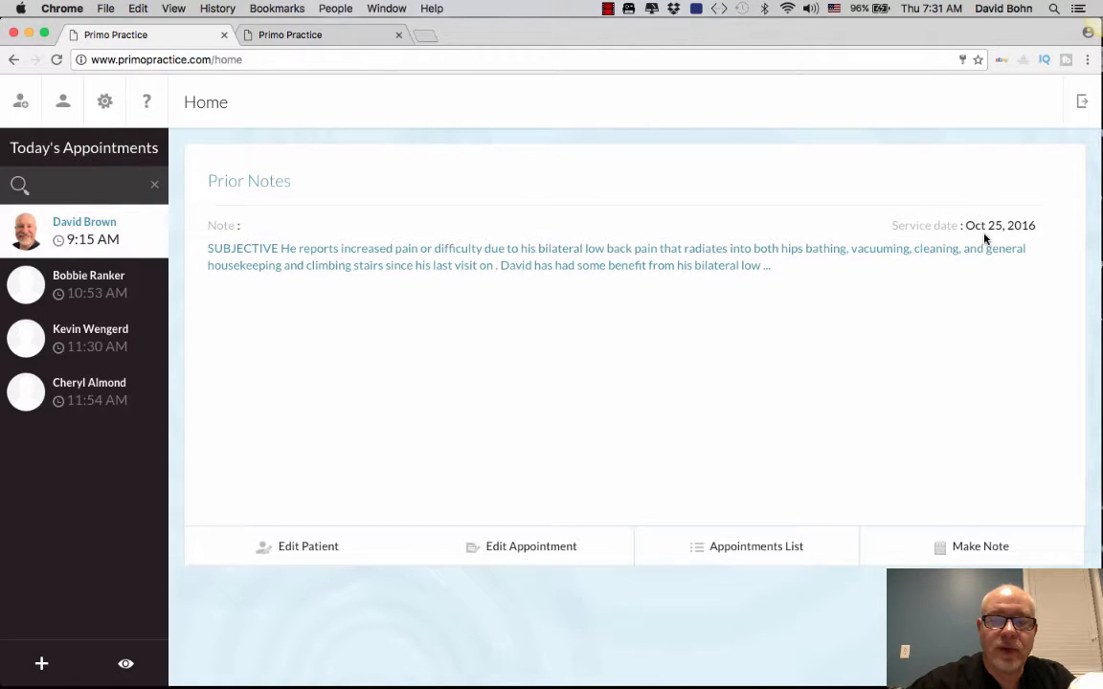
Step: Start a new note for the 9:15 appointment from the Home screen
click(975, 550)
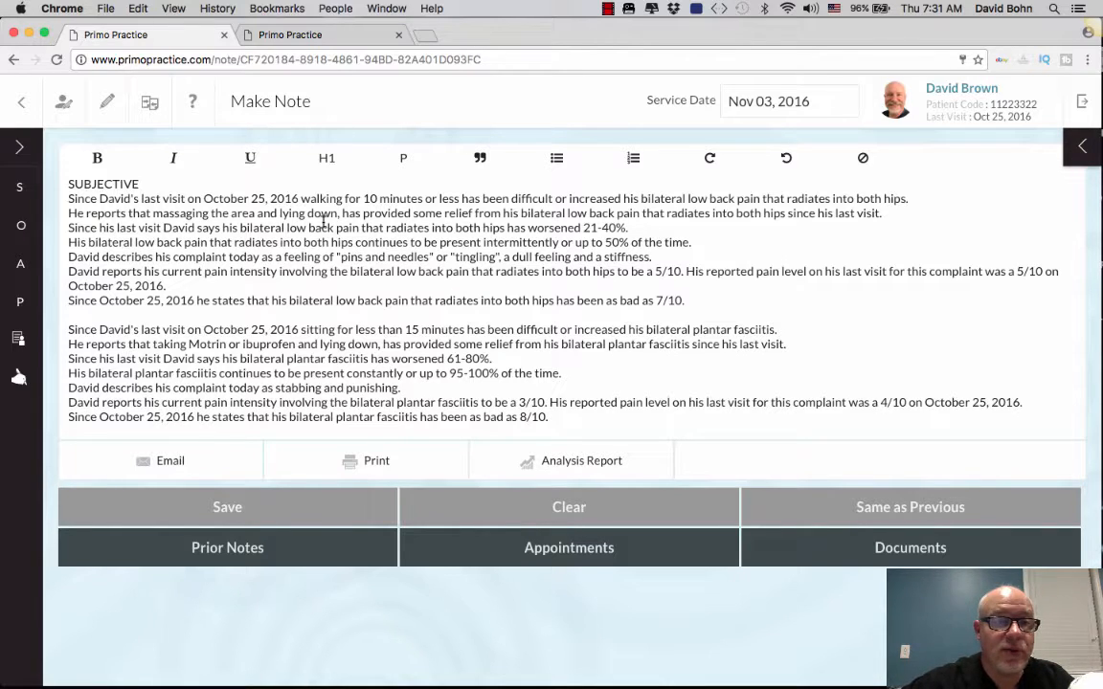
Step: Switch to the Appointments calendar in Firefox
mouse_move(347, 675)
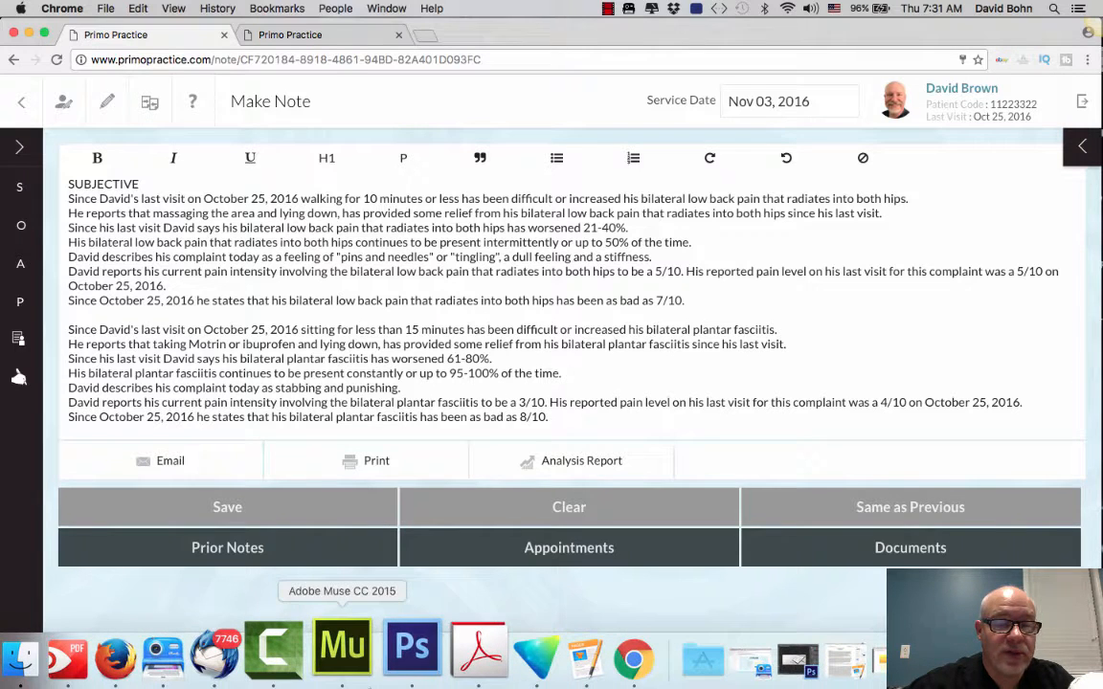
click(175, 661)
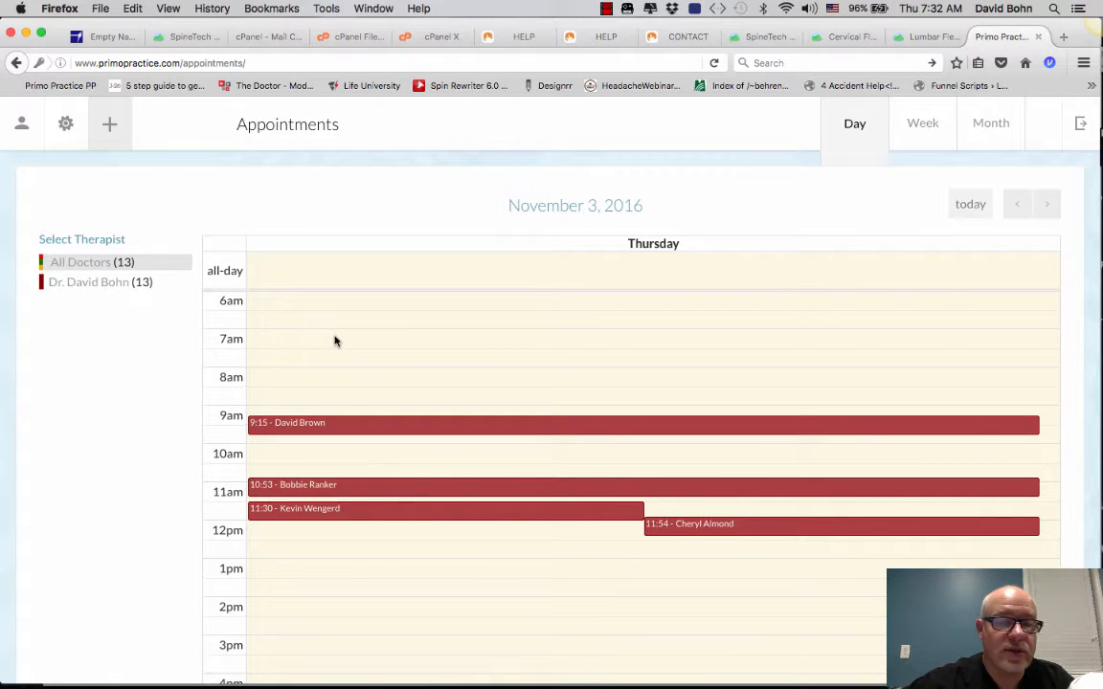
scroll(335, 341, down, 1)
scroll(335, 341, up, 1)
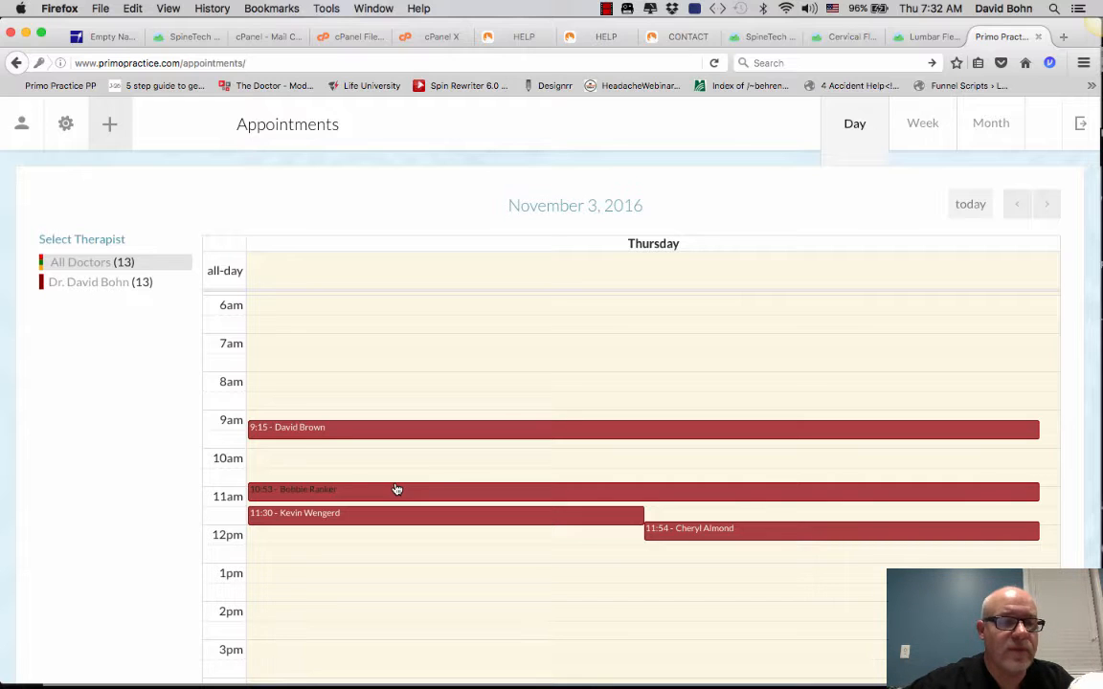
Step: Begin a new appointment, choosing the patient and the practice's therapist
click(110, 124)
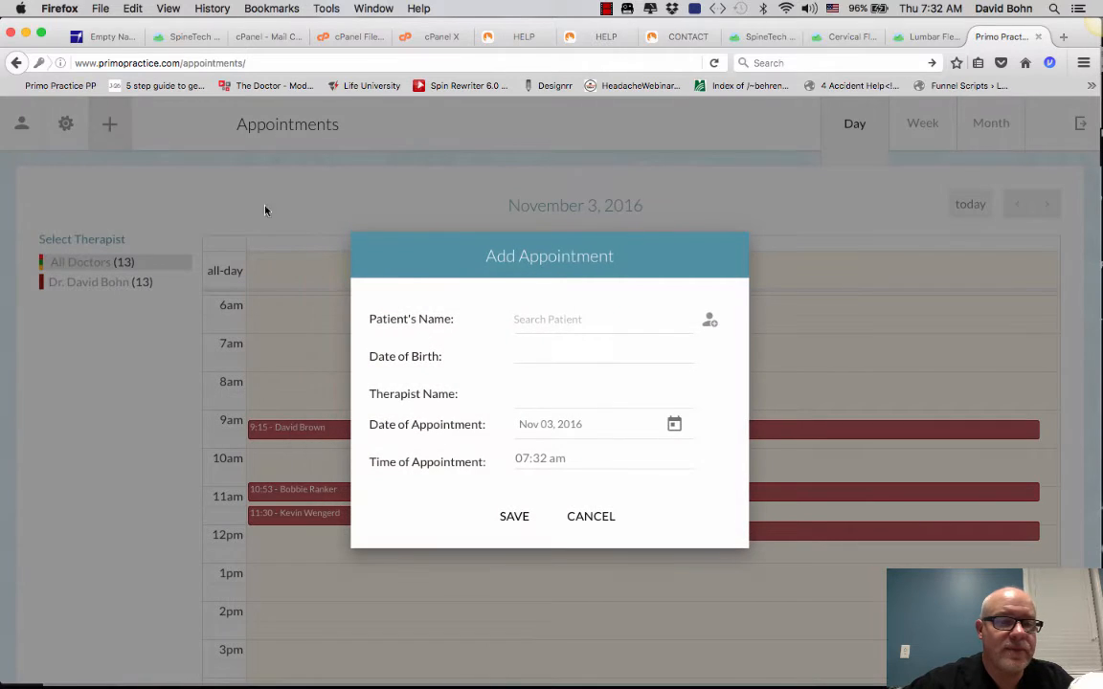
click(602, 319)
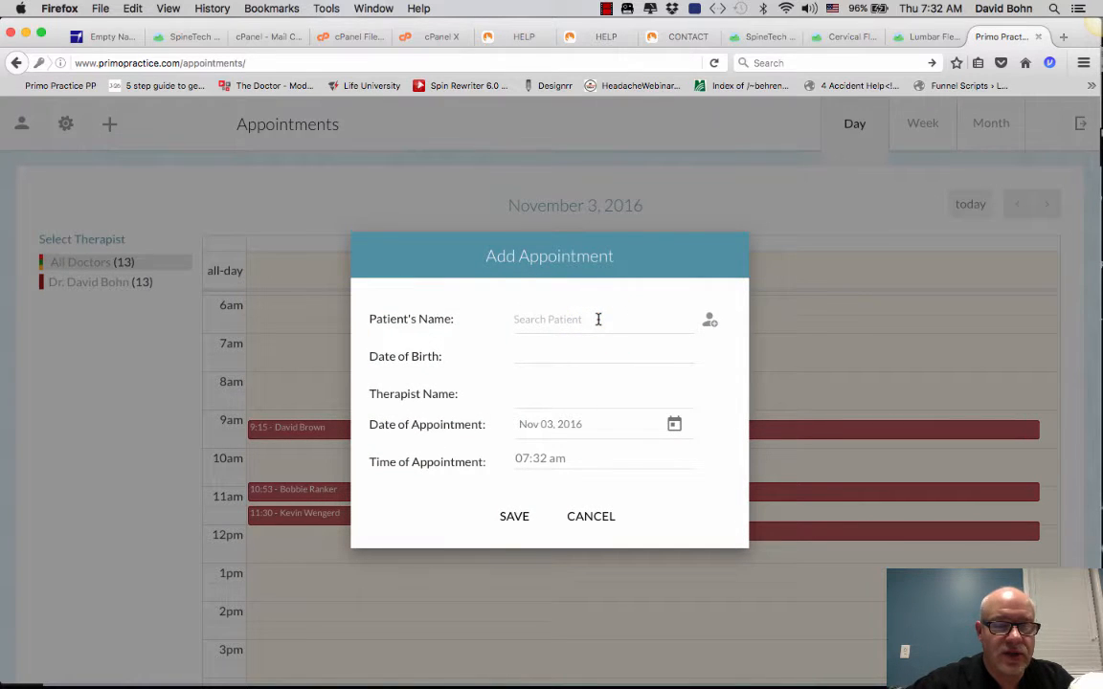
text(a)
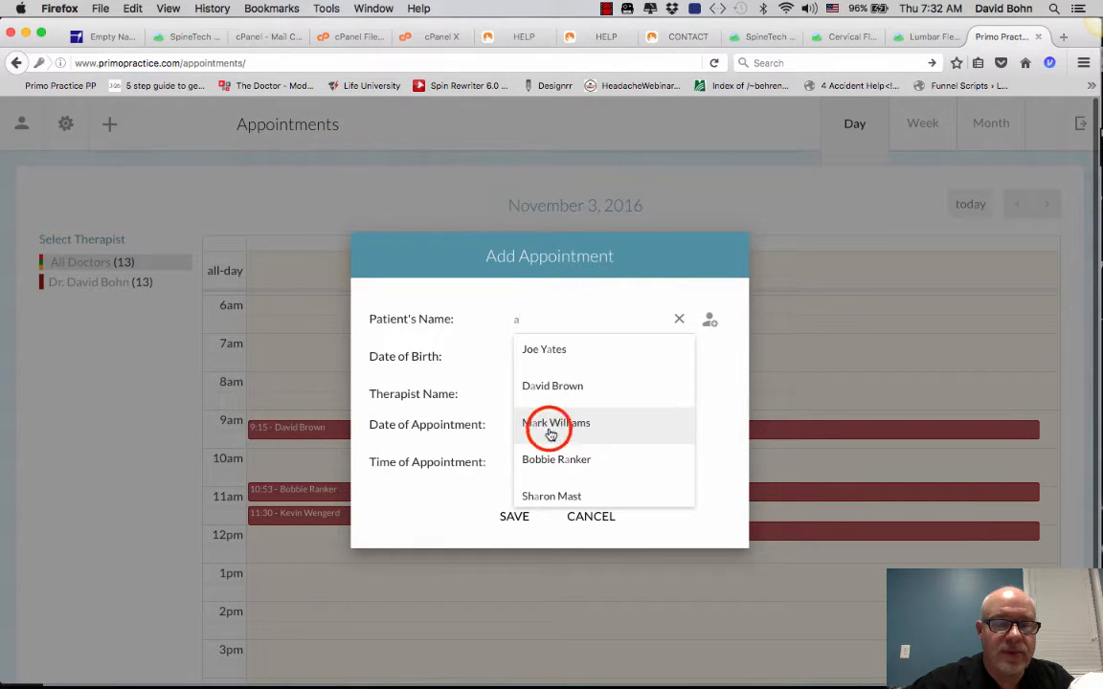
click(552, 432)
click(552, 388)
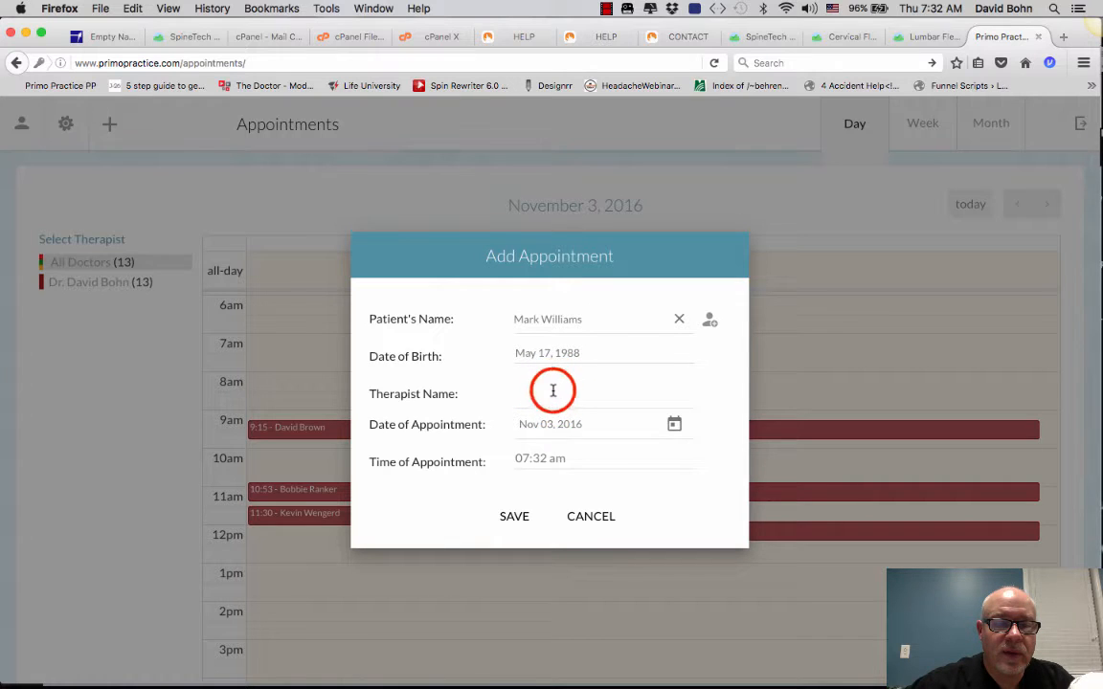
click(570, 424)
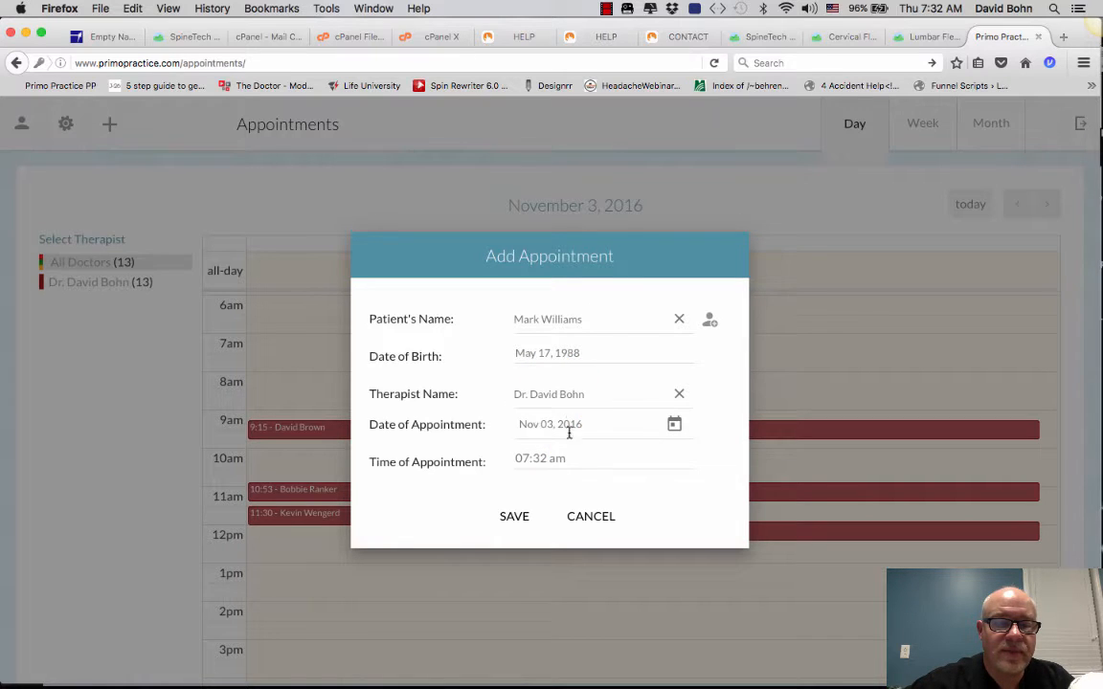
Step: Set the appointment time to 10:20 and save the booking
click(532, 462)
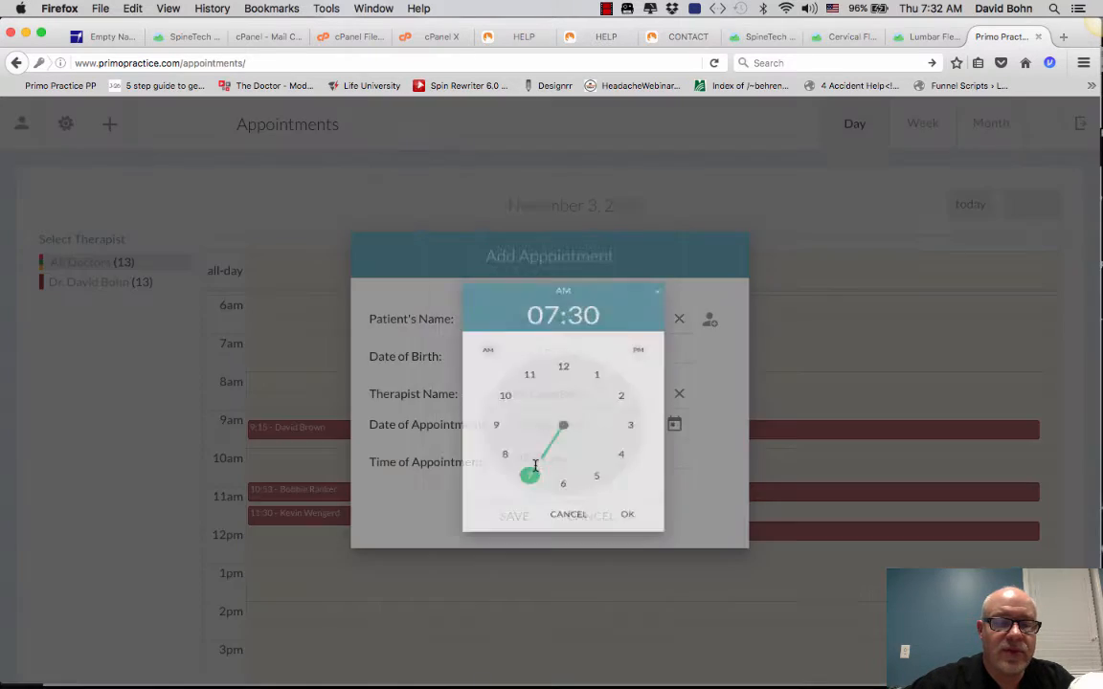
click(500, 371)
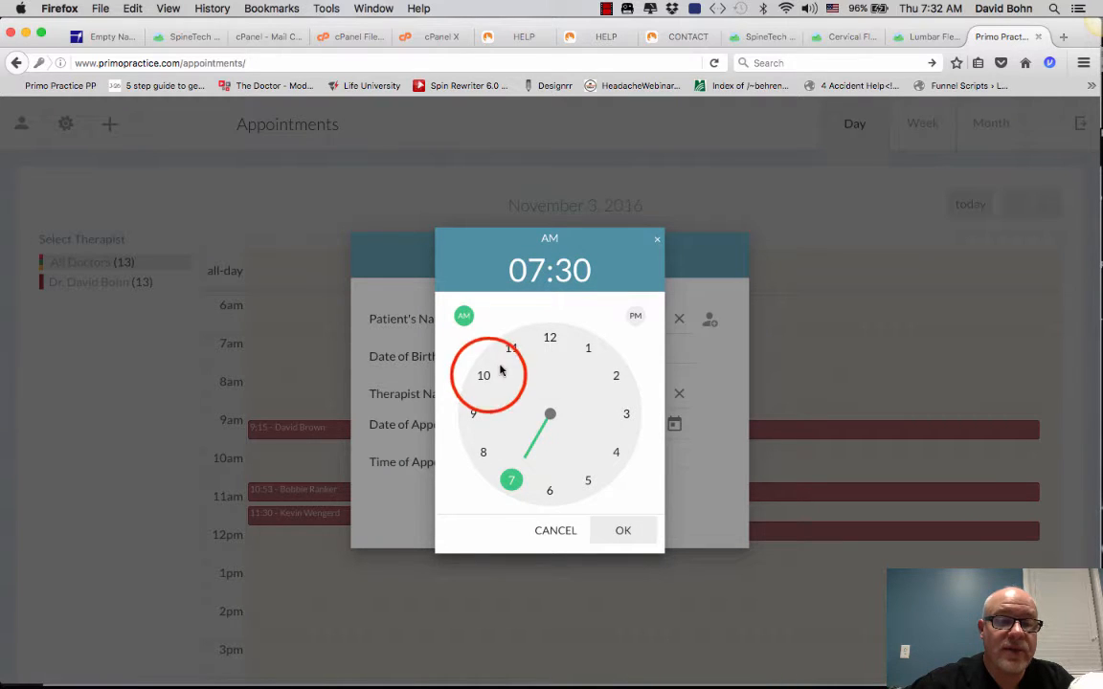
click(486, 378)
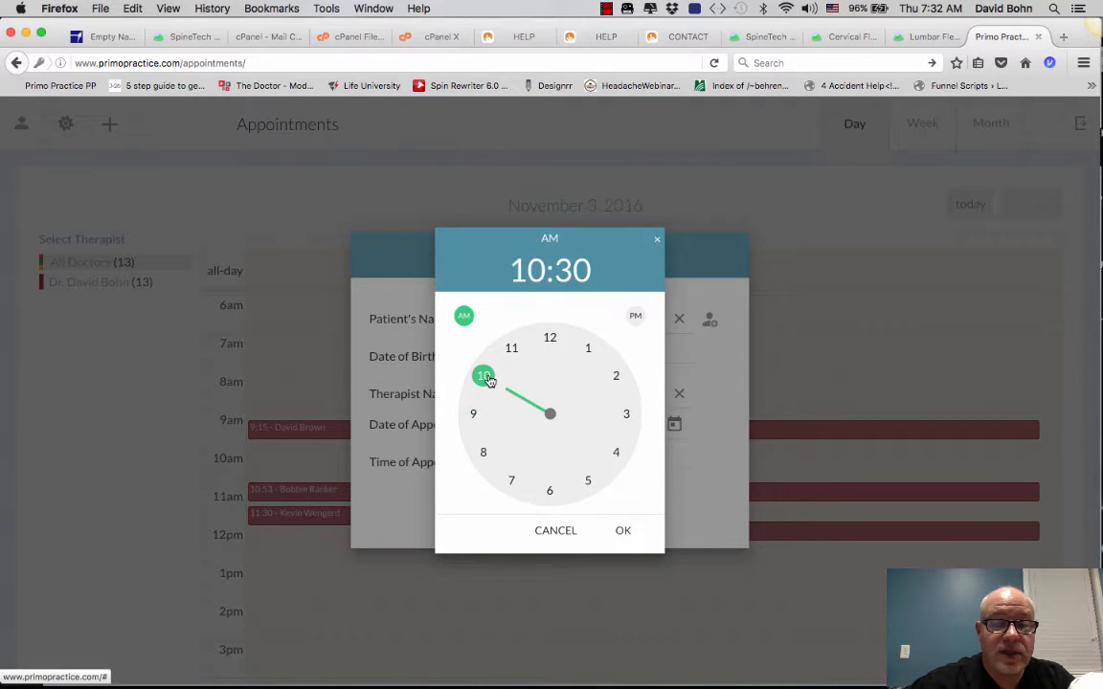
click(623, 531)
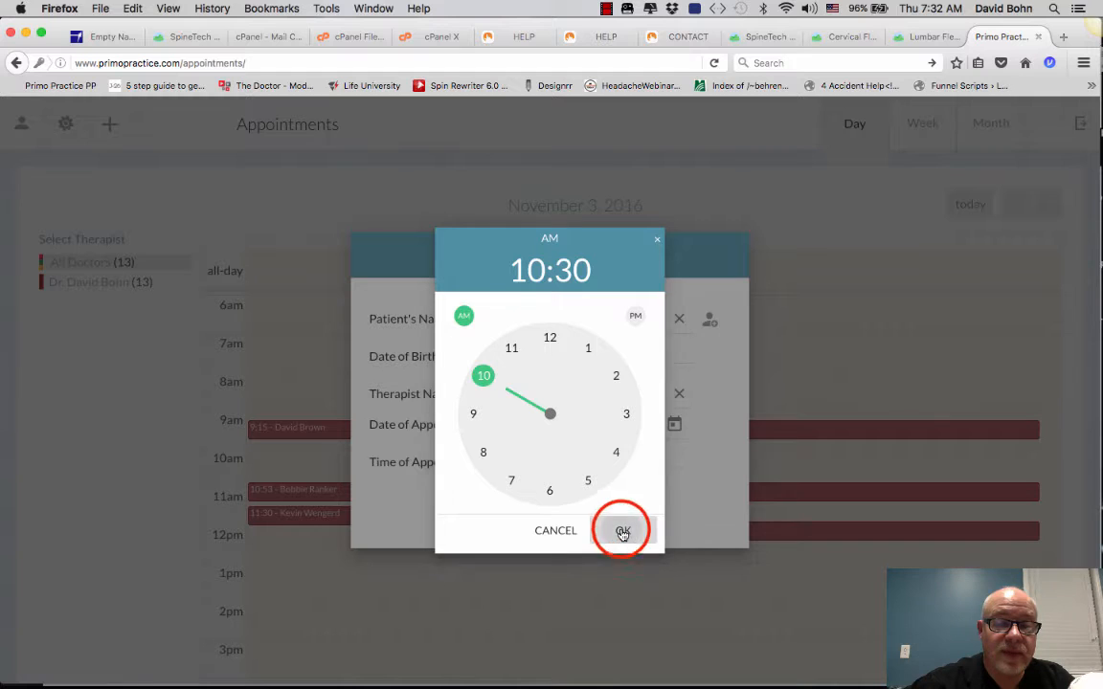
click(616, 453)
click(623, 531)
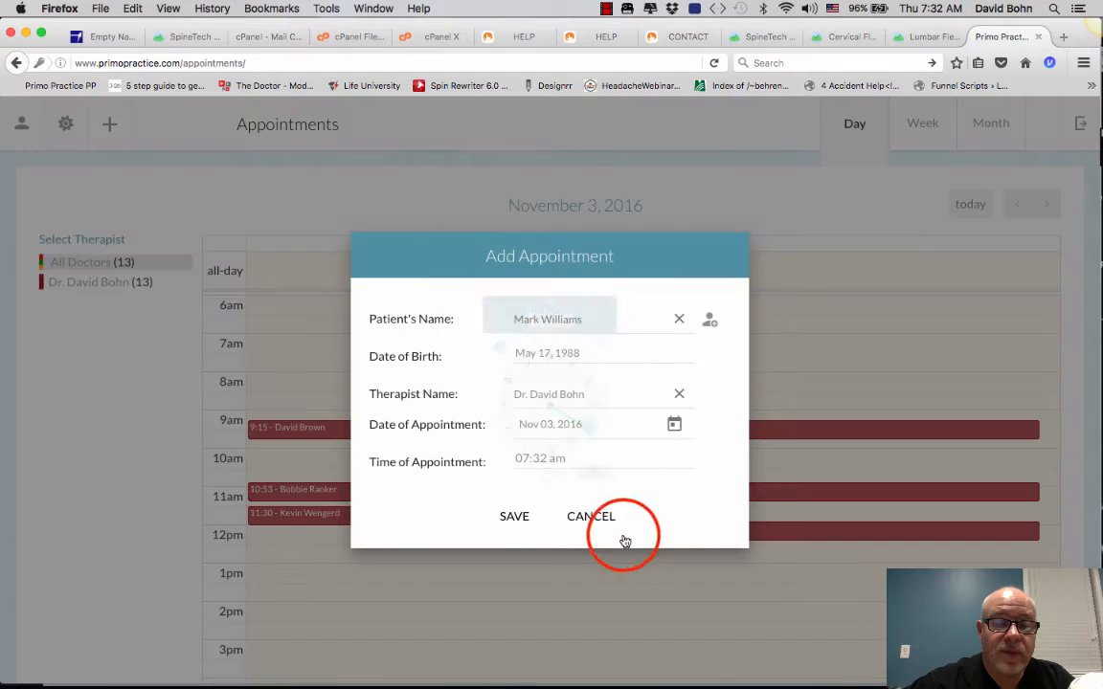
click(516, 516)
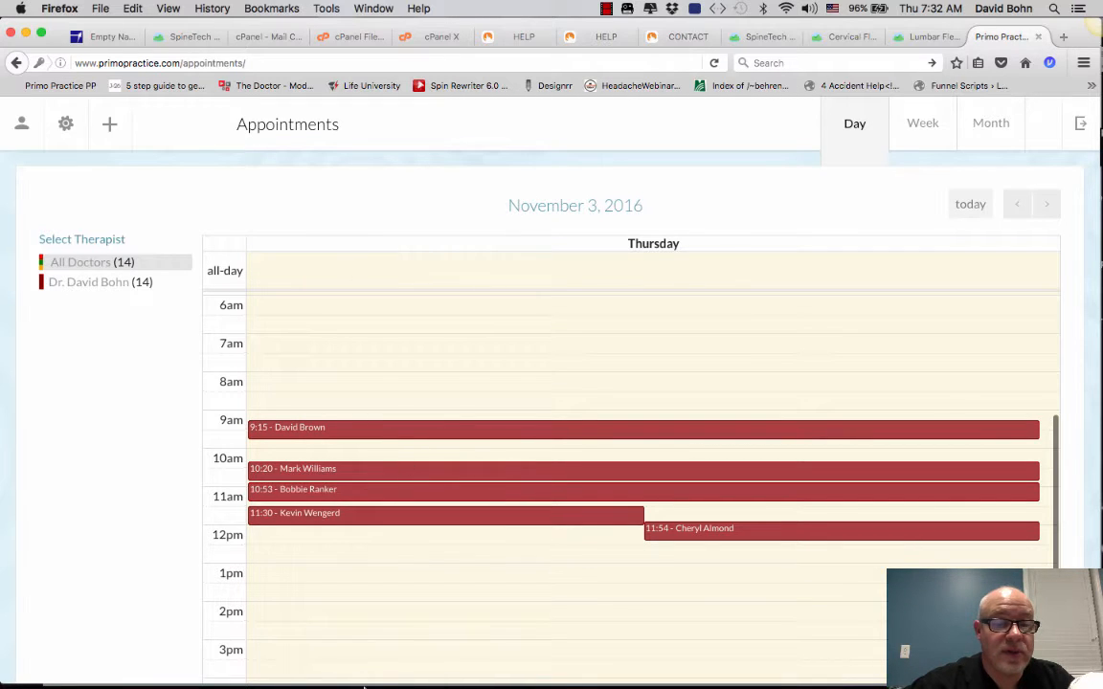
mouse_move(350, 675)
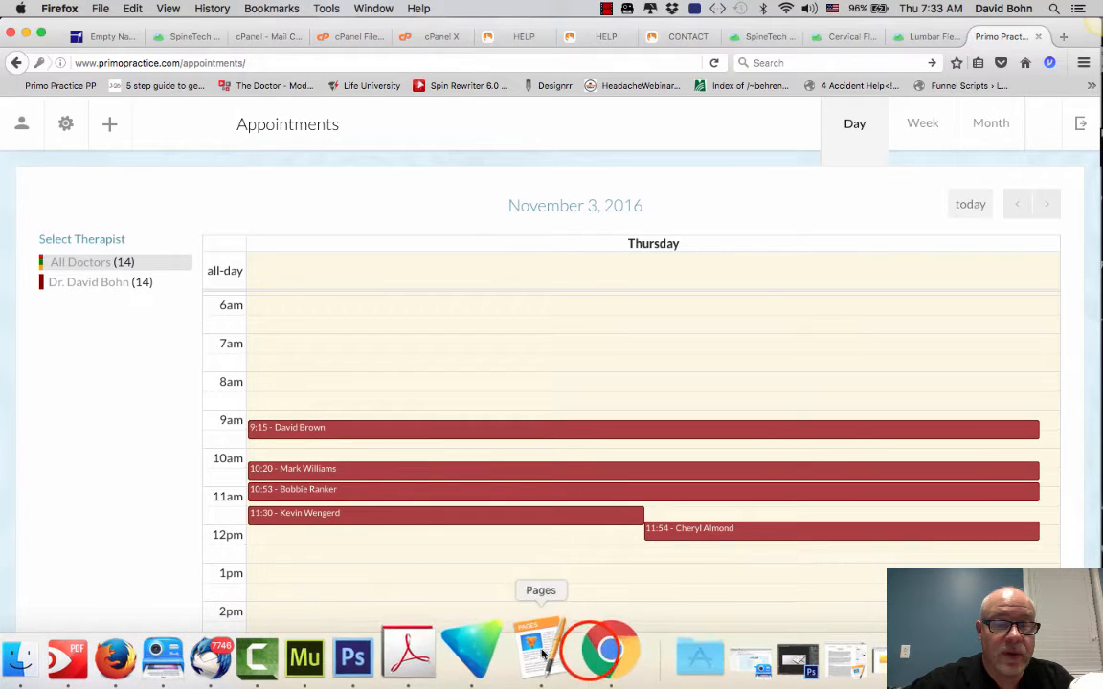
Step: Save the 9:15 patient's note, check the 10:20 patient's prior notes, then open Settings
click(588, 655)
click(21, 101)
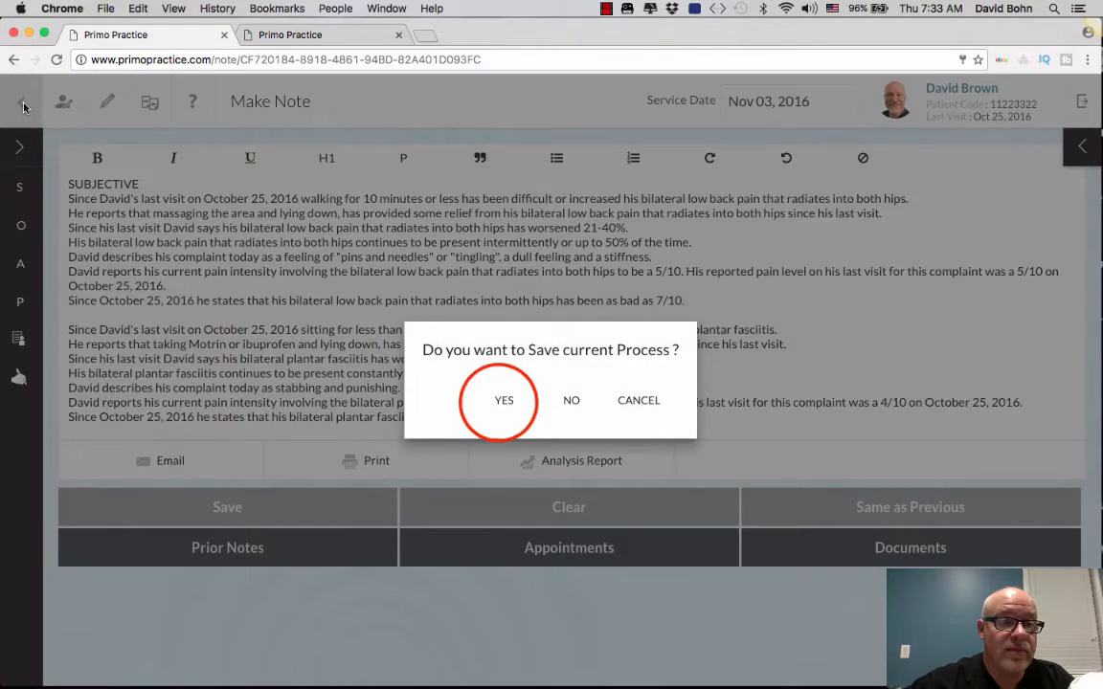
click(504, 401)
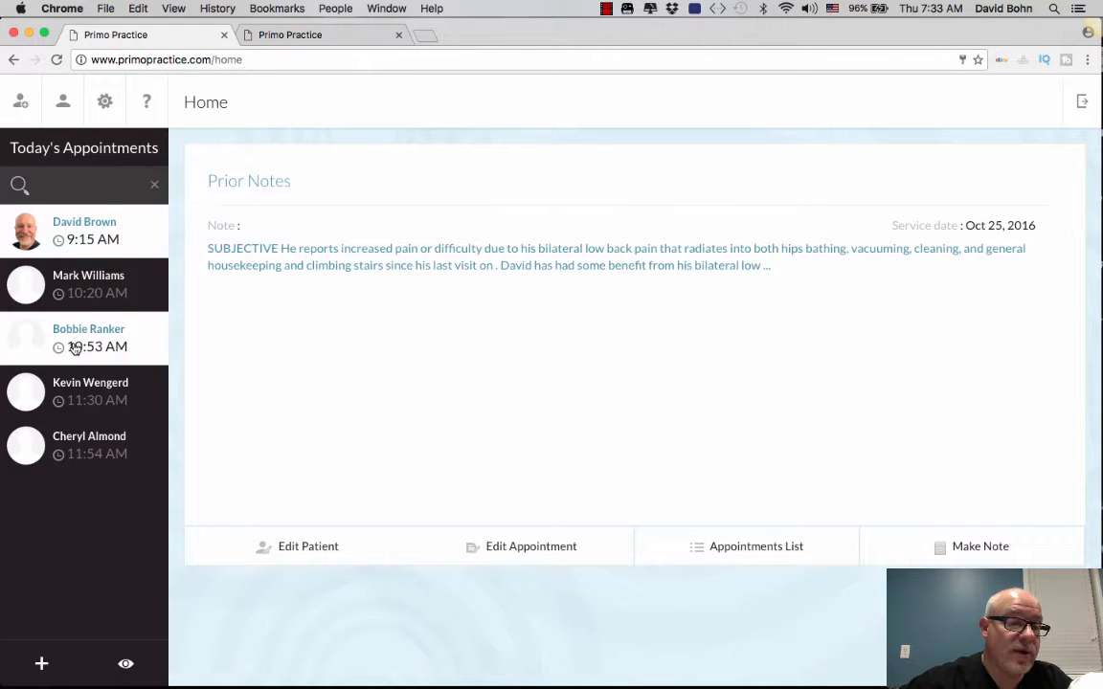
click(89, 287)
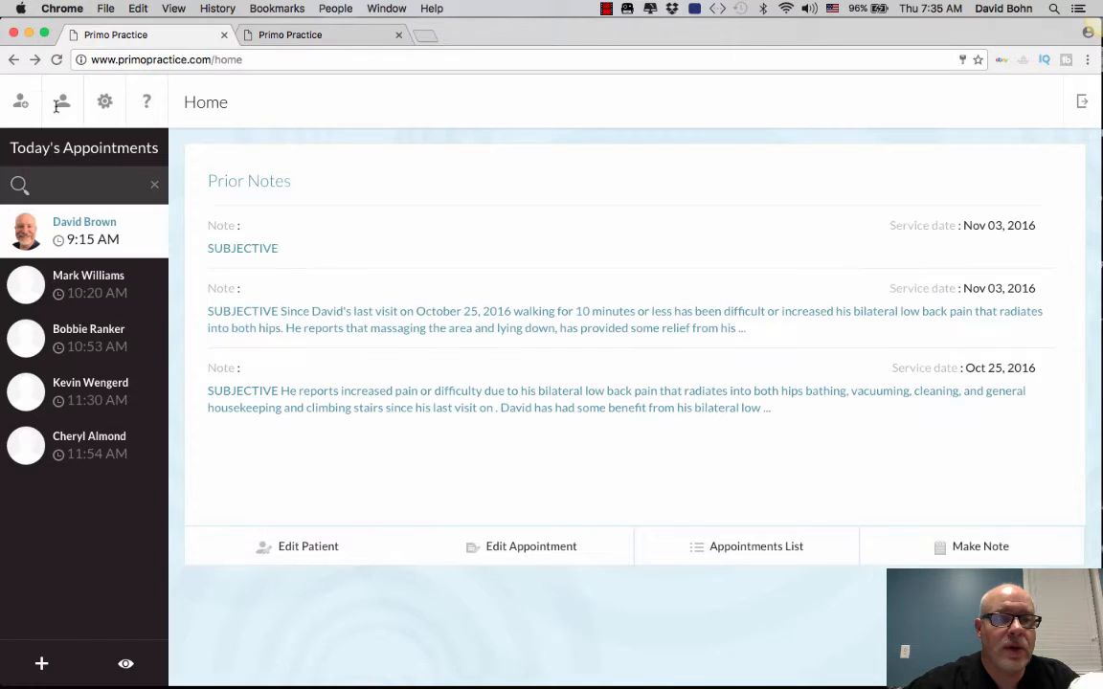
click(104, 101)
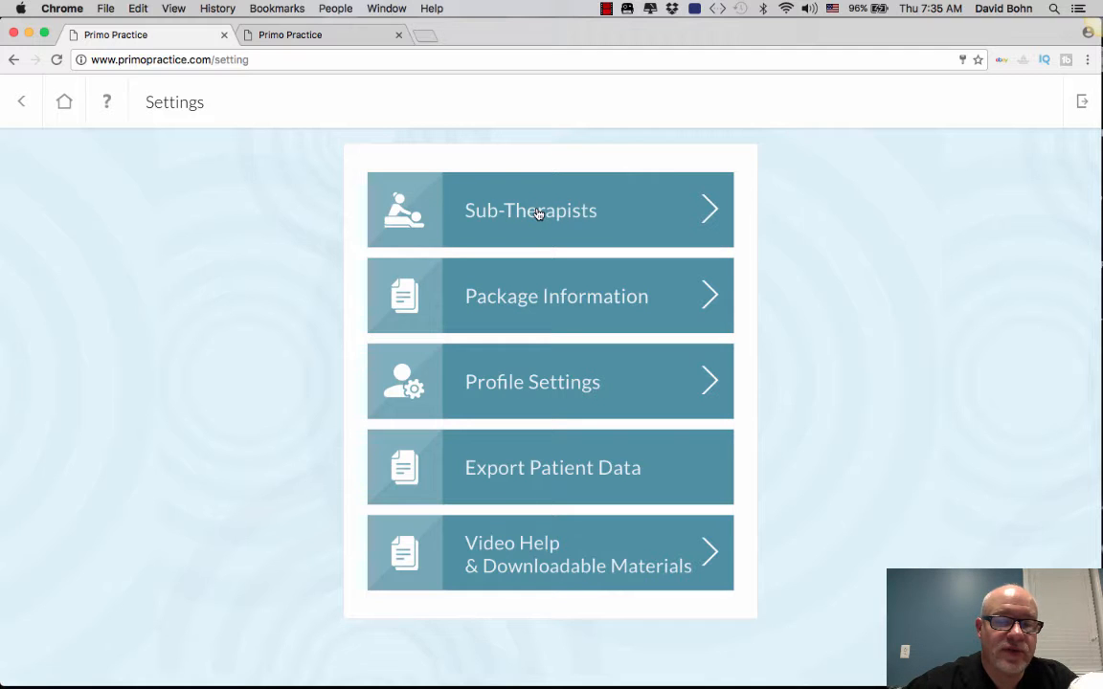
Step: Review Package Information, then save the Therapist Profile in Profile Settings
click(536, 296)
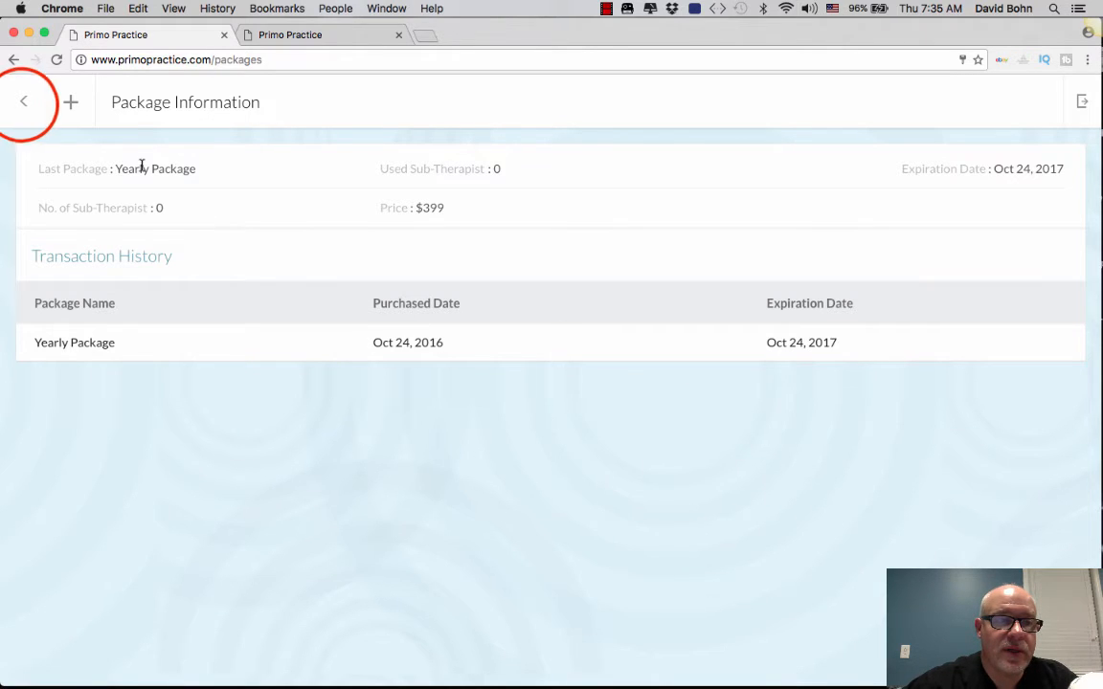
click(23, 103)
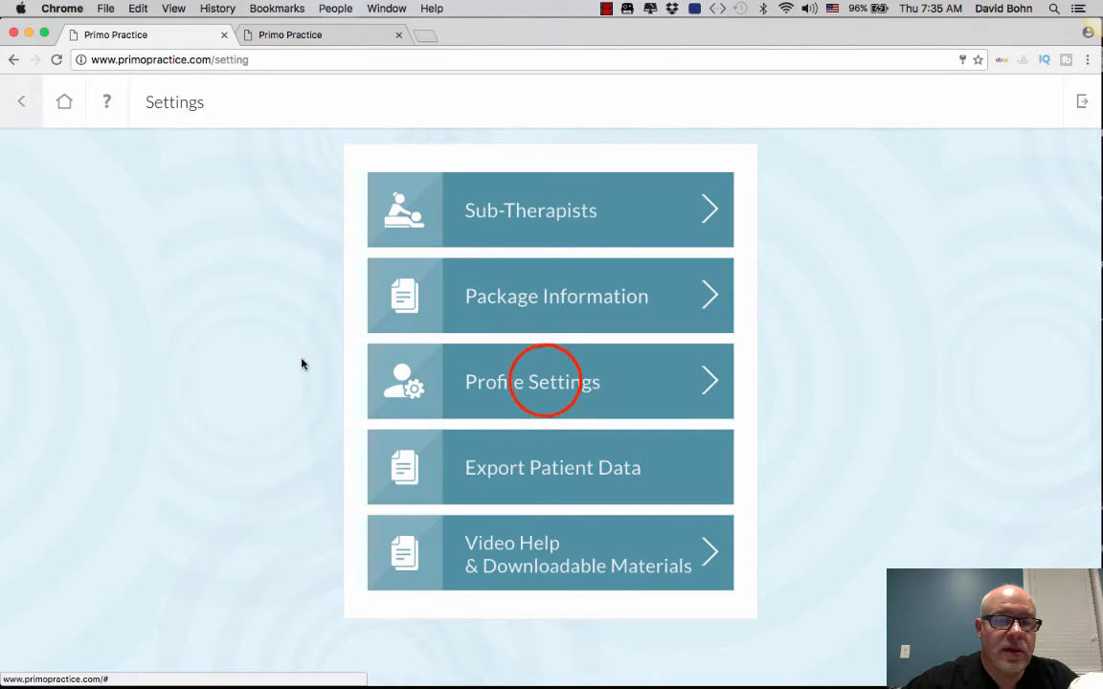
click(546, 383)
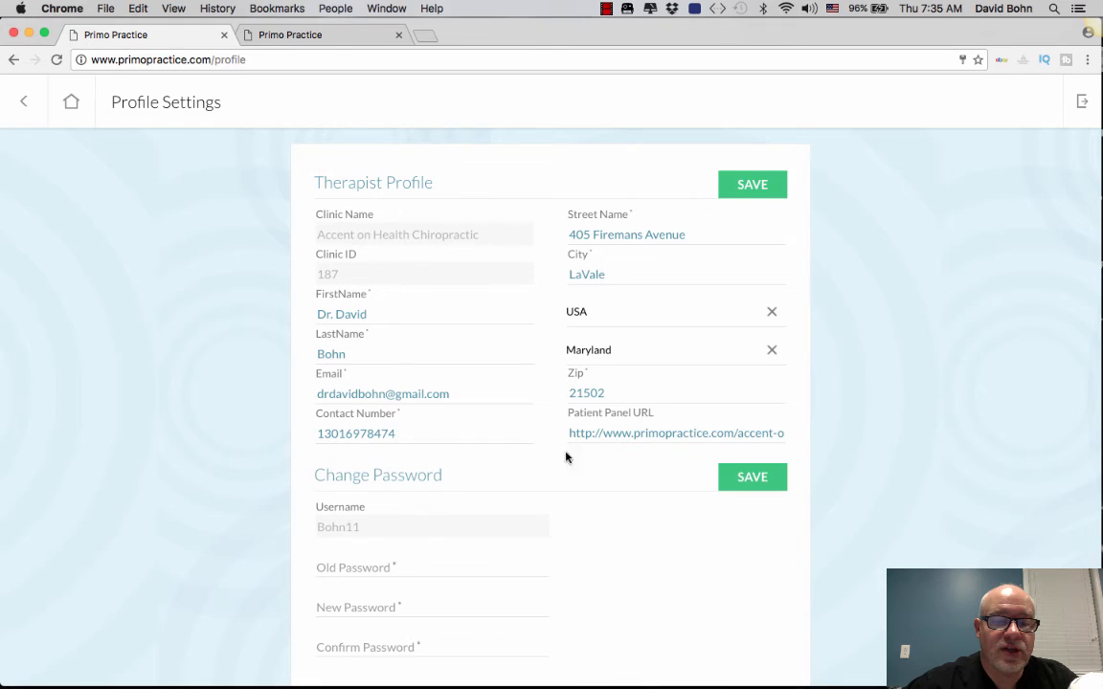
click(763, 187)
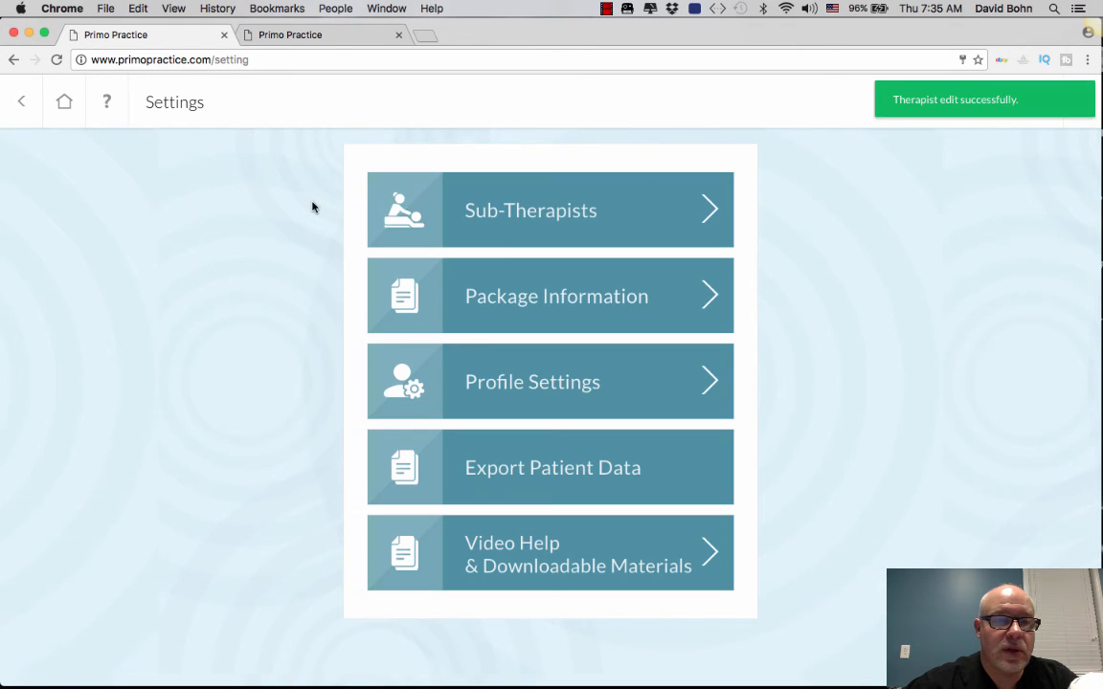